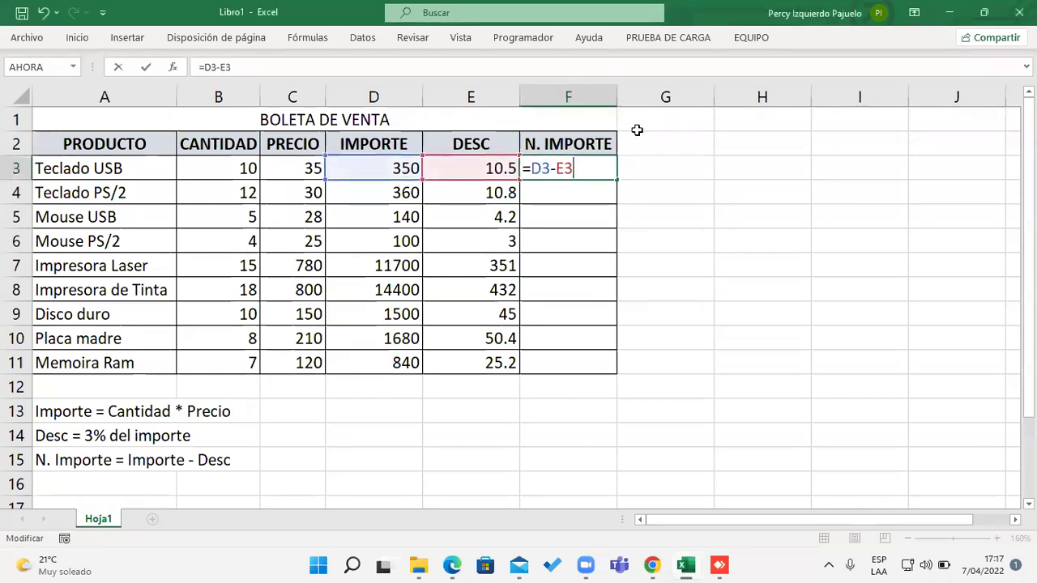
Enter =D3-E3 in F3 so the Teclado USB net amount shows 339.5.
key("Return")
left_click(601, 162)
double_click(601, 162)
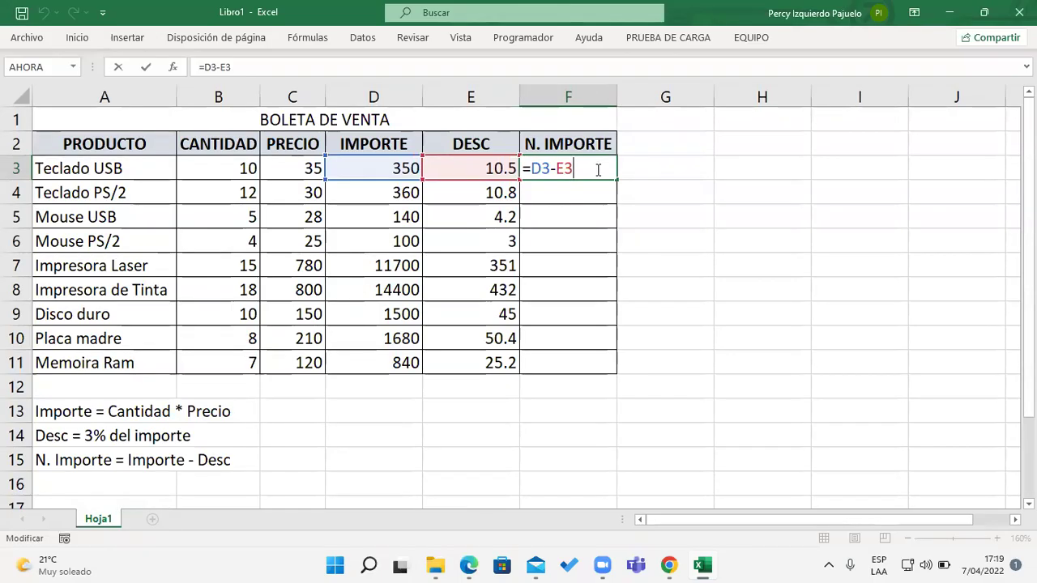
key("Return")
left_click(598, 169)
Copy the F3 formula down to F11, giving net amounts from 349.2 to 814.8.
left_click_drag(614, 185, 597, 366)
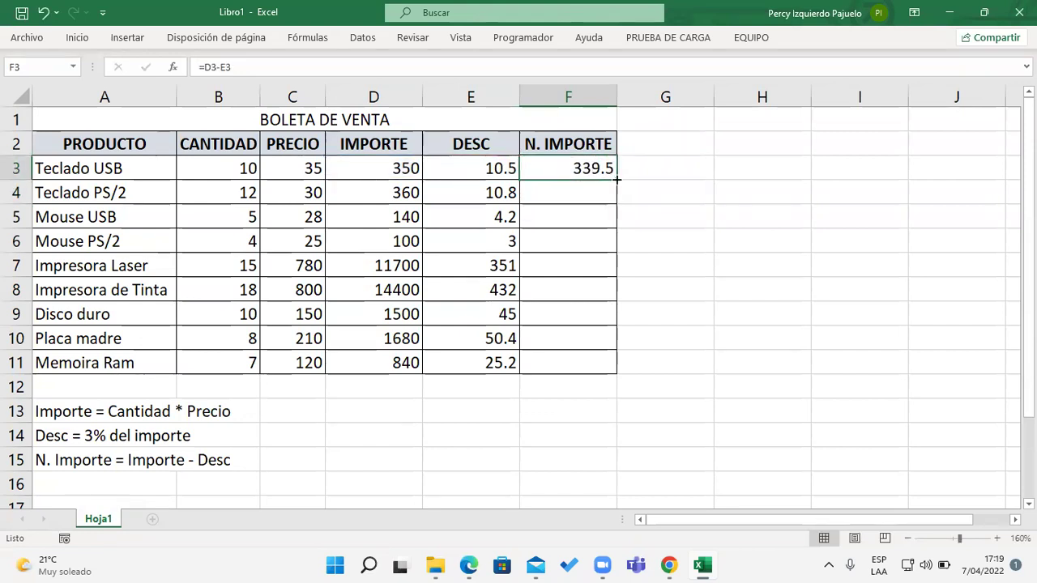
left_click(770, 296)
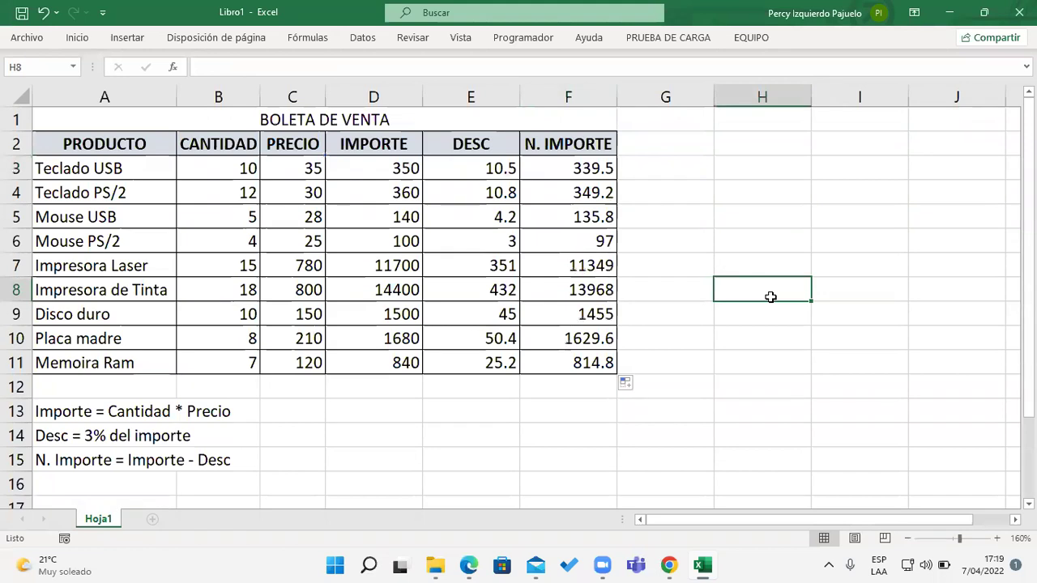
left_click_drag(81, 414, 187, 462)
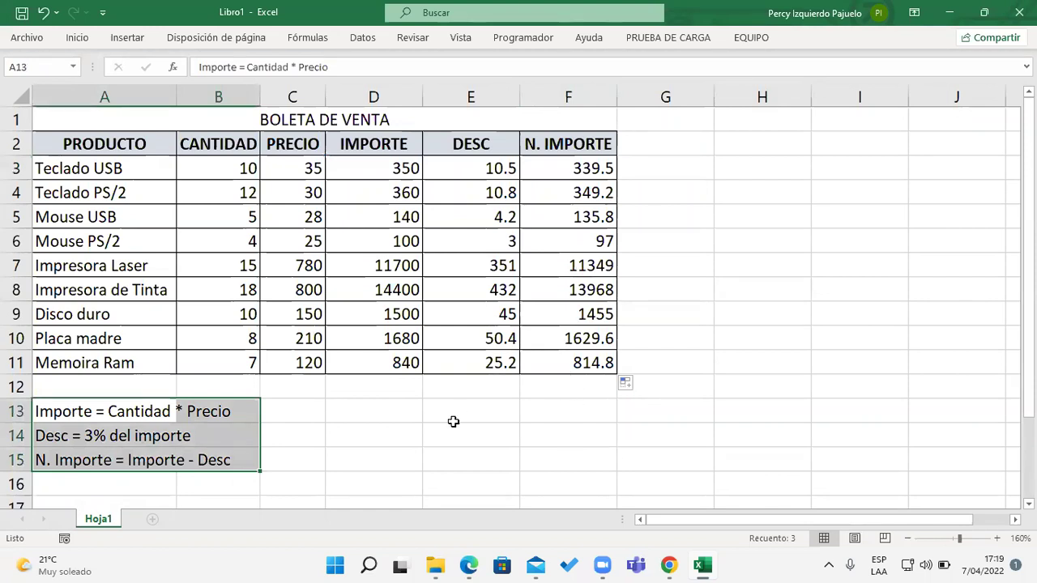
left_click(479, 441)
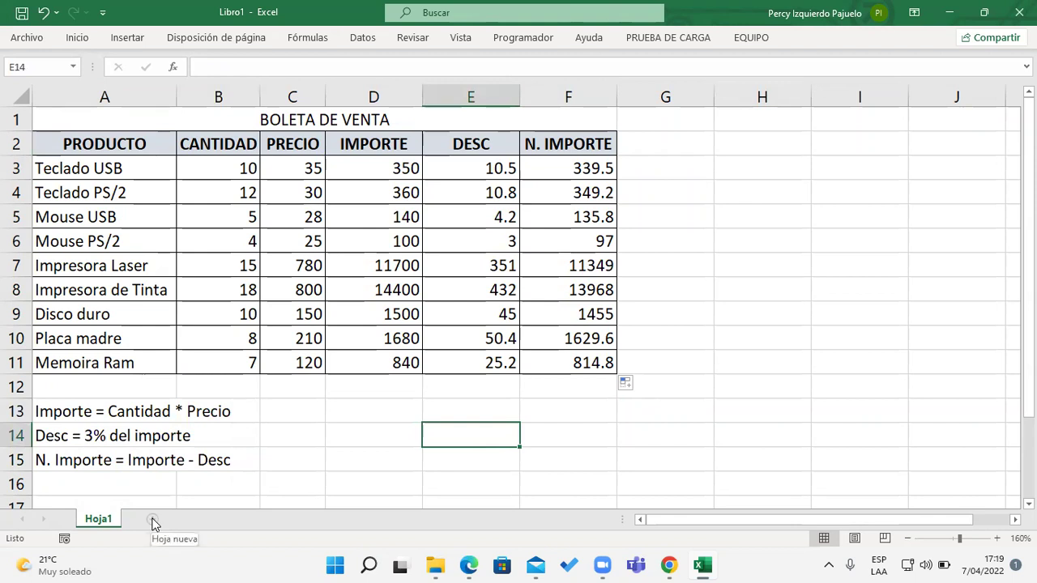
Add a new sheet and type the title PLANILLA DE SUELDO in A1.
left_click(197, 520)
scroll(44, 125, "up", 3, "ctrl")
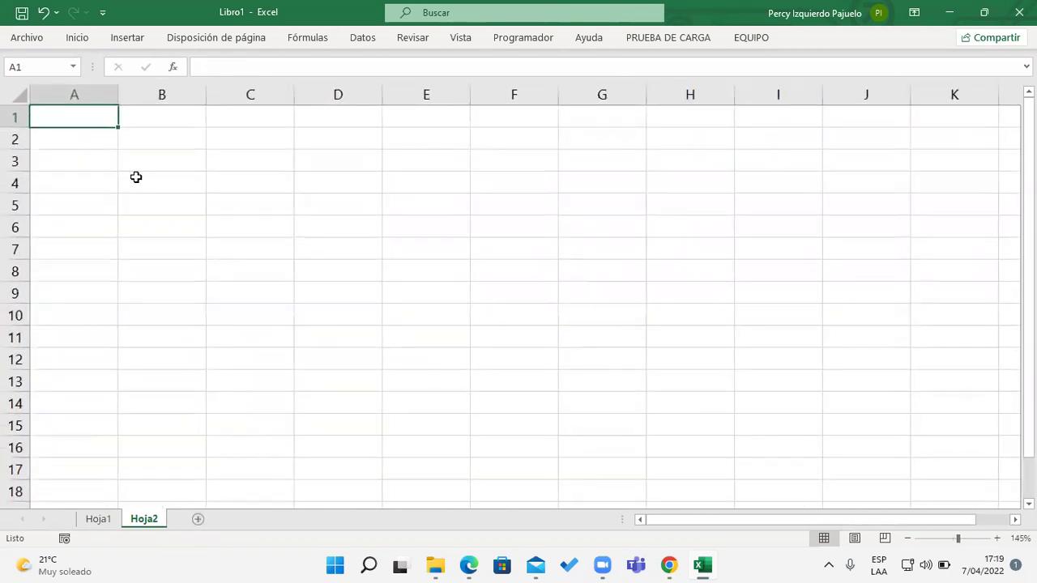
type("EM")
key("BackSpace")
key("BackSpace")
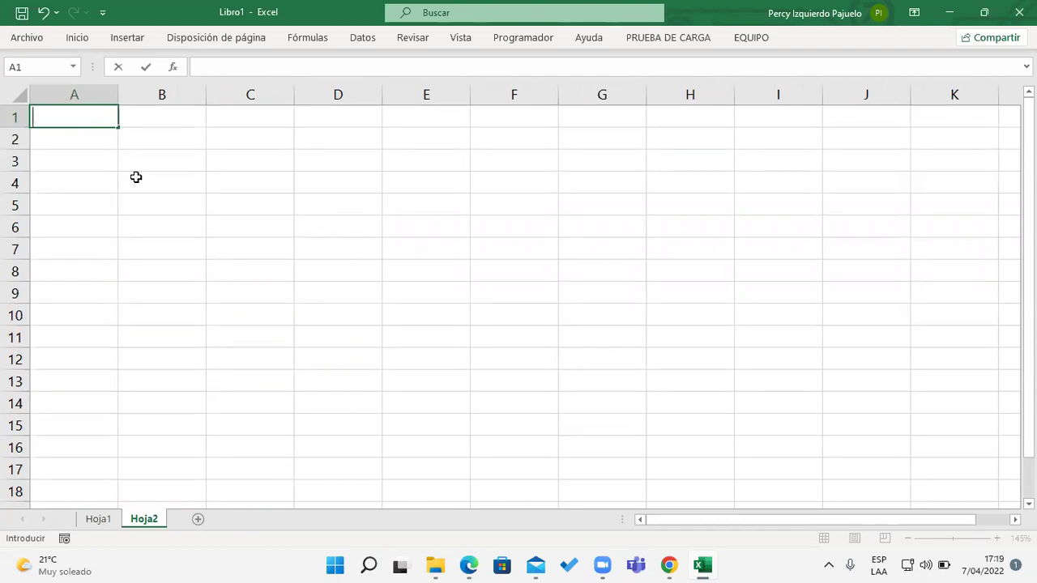
type("PLANILLA DE SUEL")
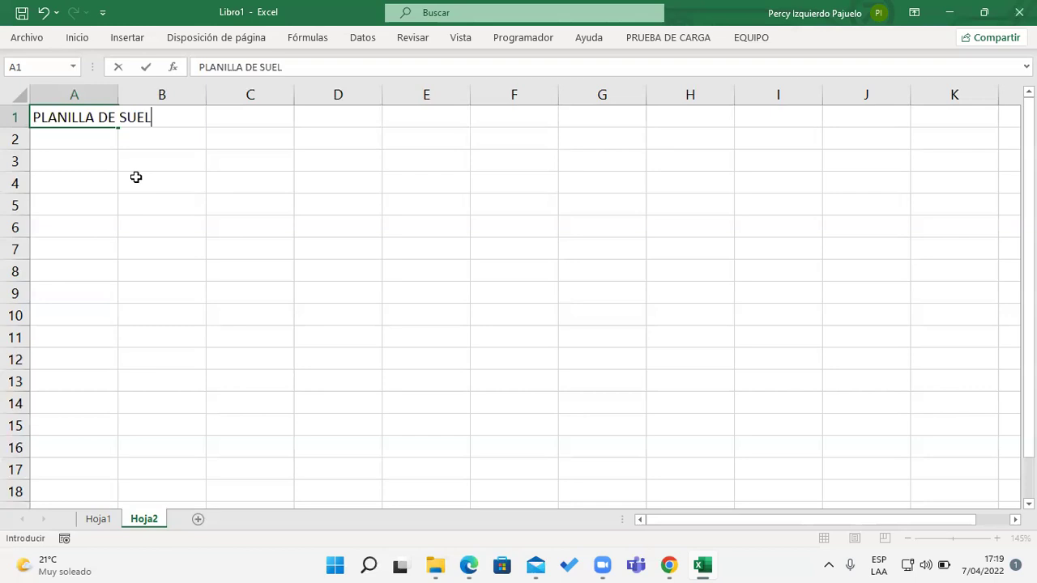
type("DO")
key("Return")
Enter the headers EMPLEADO, SUELDO, BONO1, BONO2 and BONO3 across A2:E2.
type("EMPLEADO")
key("Tab")
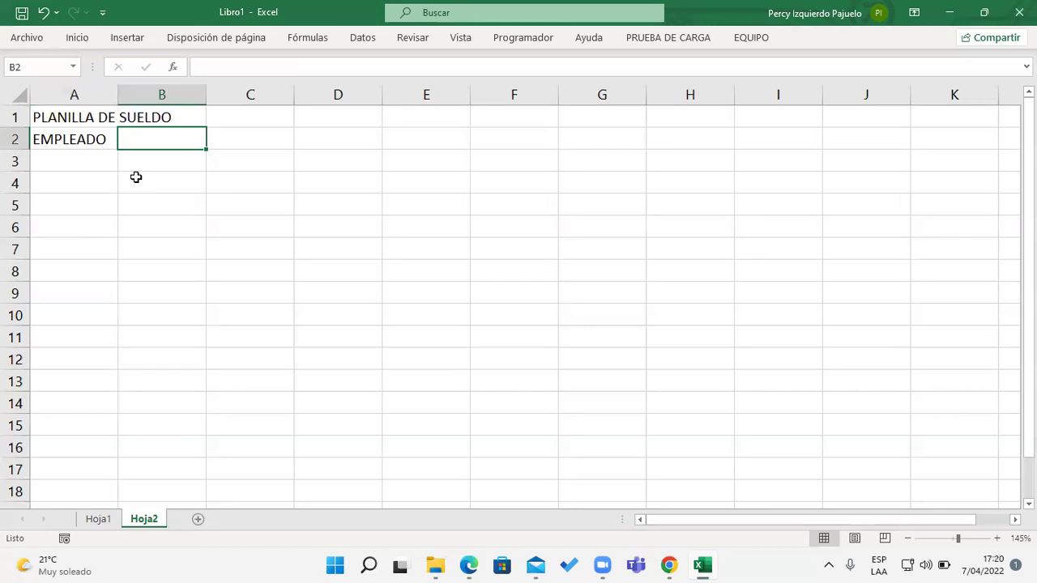
type("SUEL")
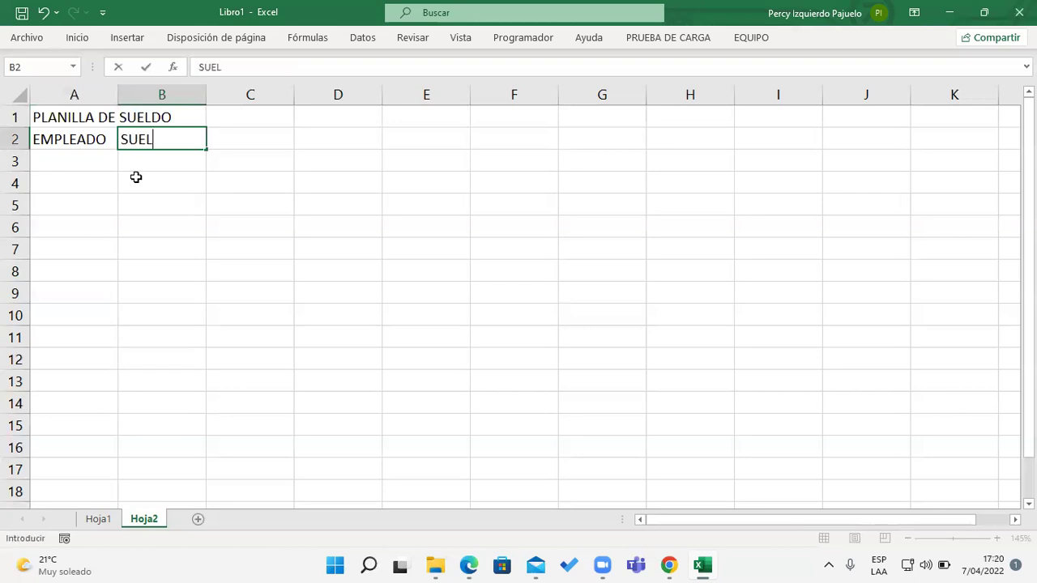
type("DO")
key("Return")
key("Up")
key("Right")
key("Right")
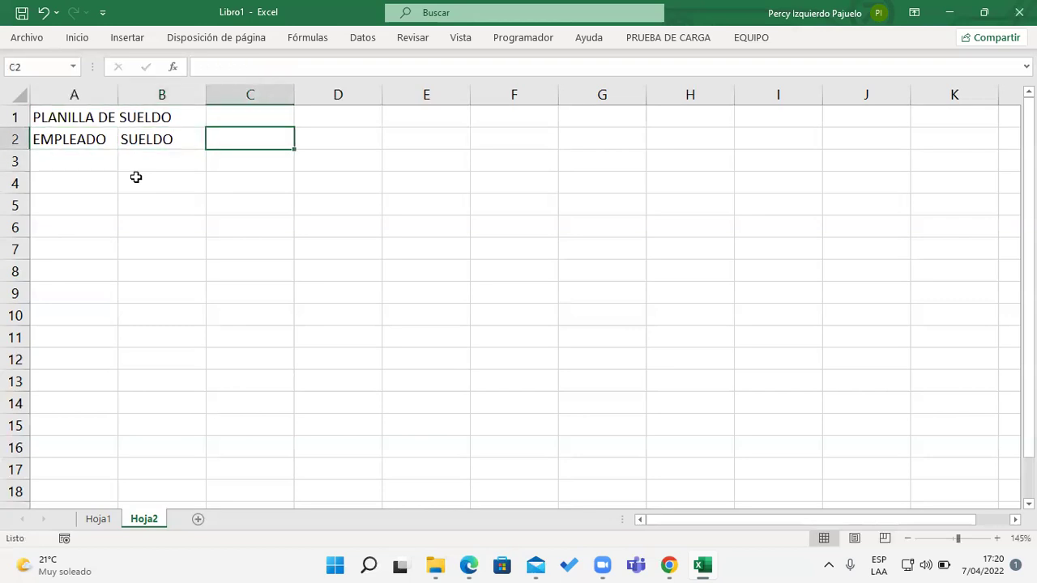
type("BONO1")
type("BON")
type("O2")
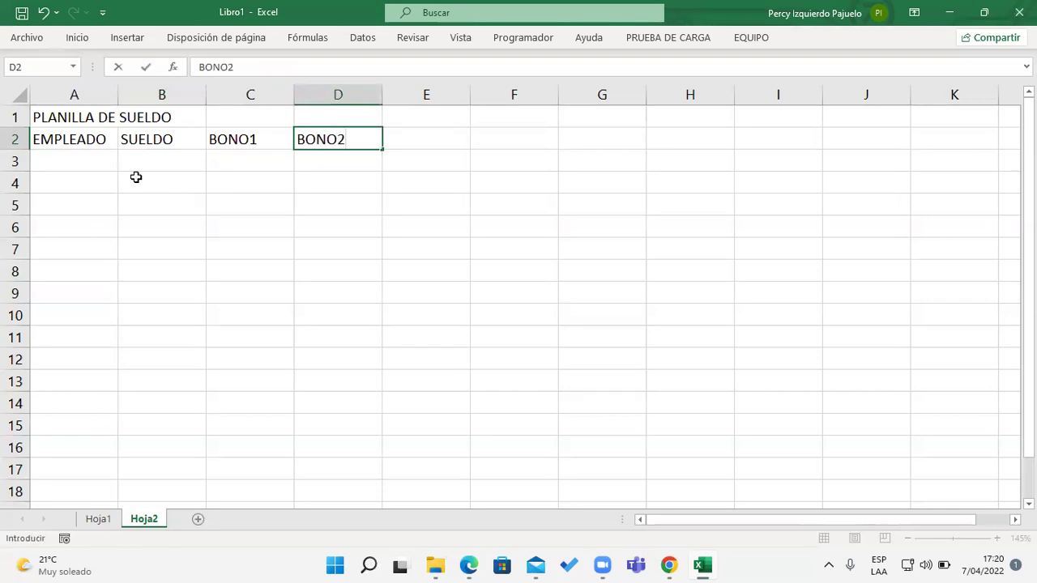
key("Tab")
type("BONO3")
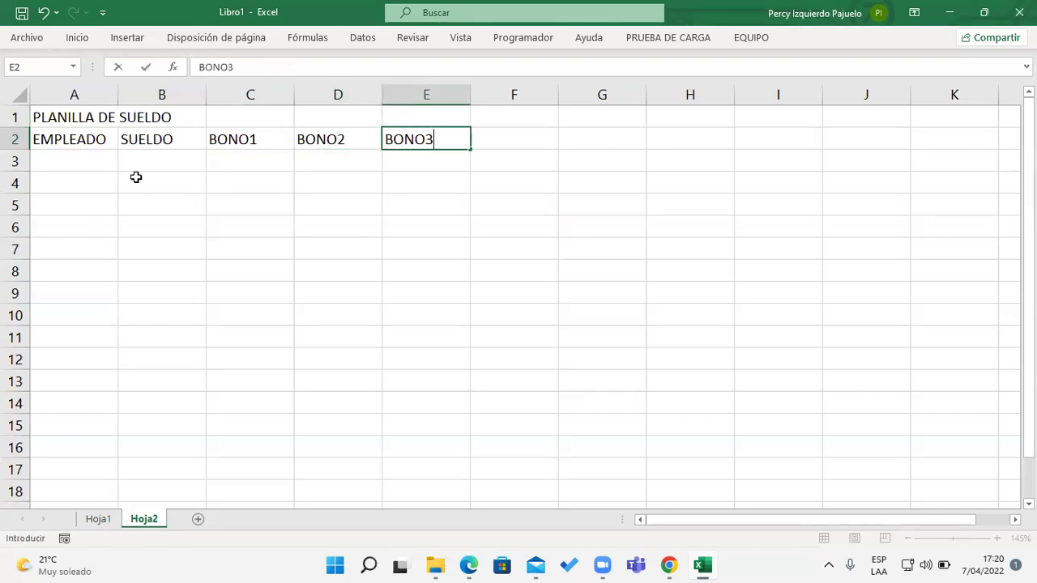
key("Return")
type("<<")
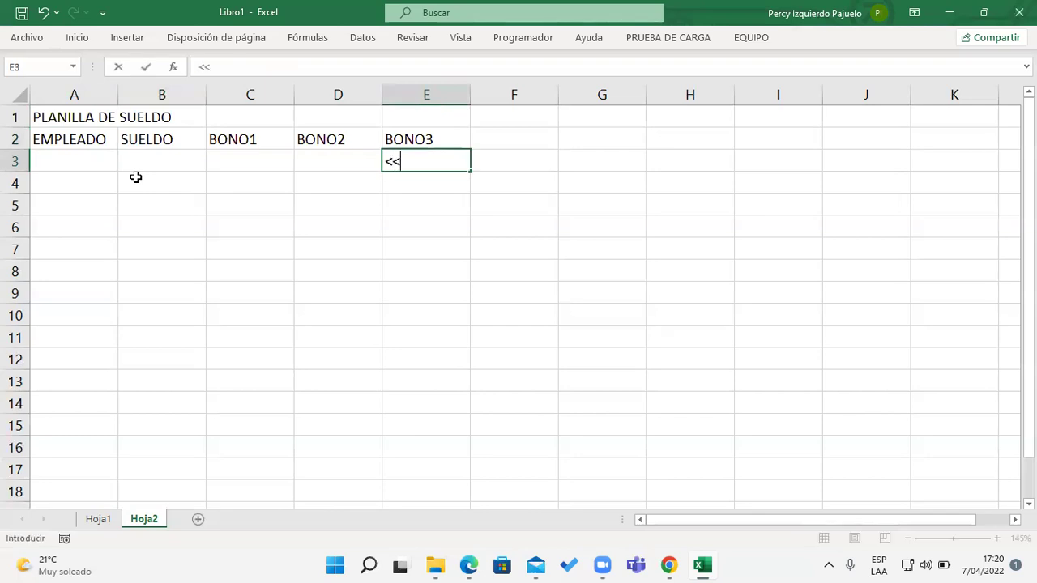
key("Escape")
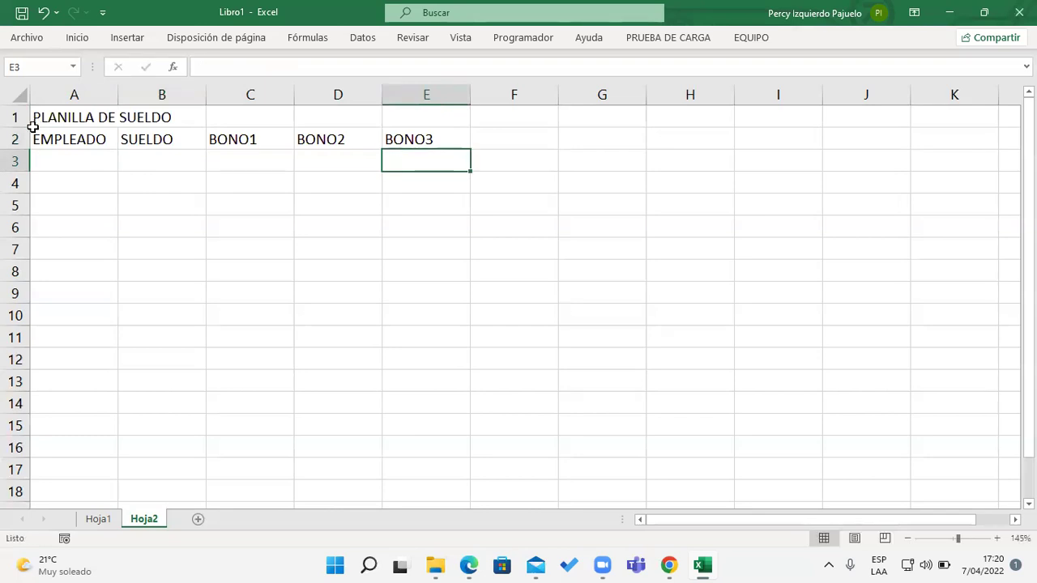
Type the header T. BONOS in cell F2.
left_click(112, 160)
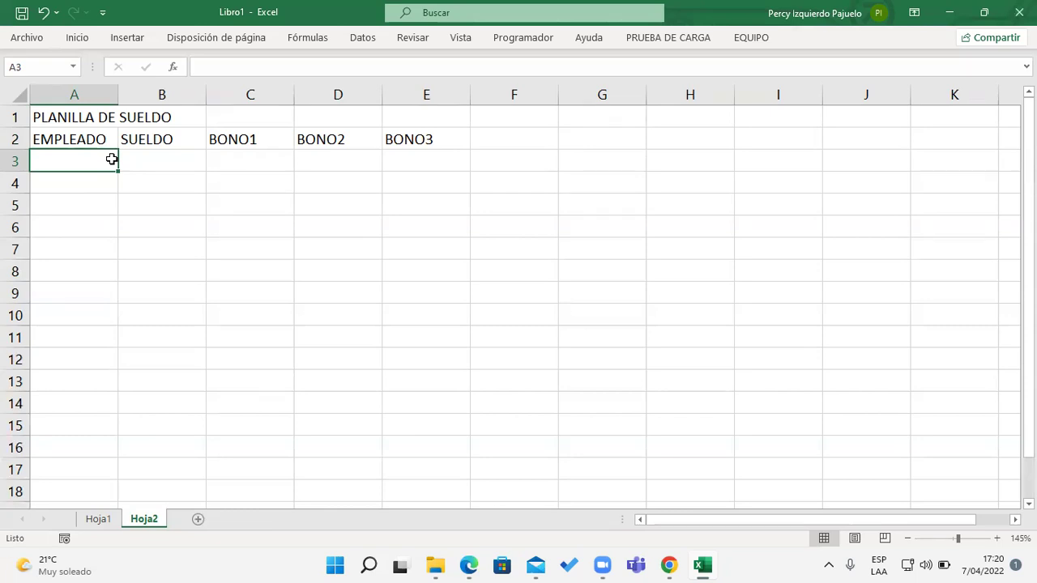
left_click(500, 147)
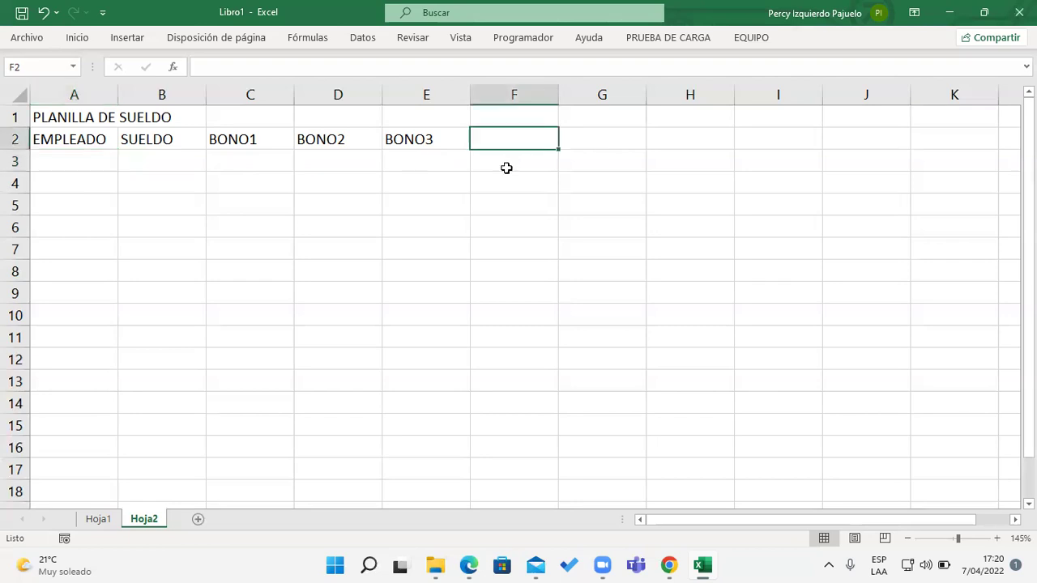
type("T.")
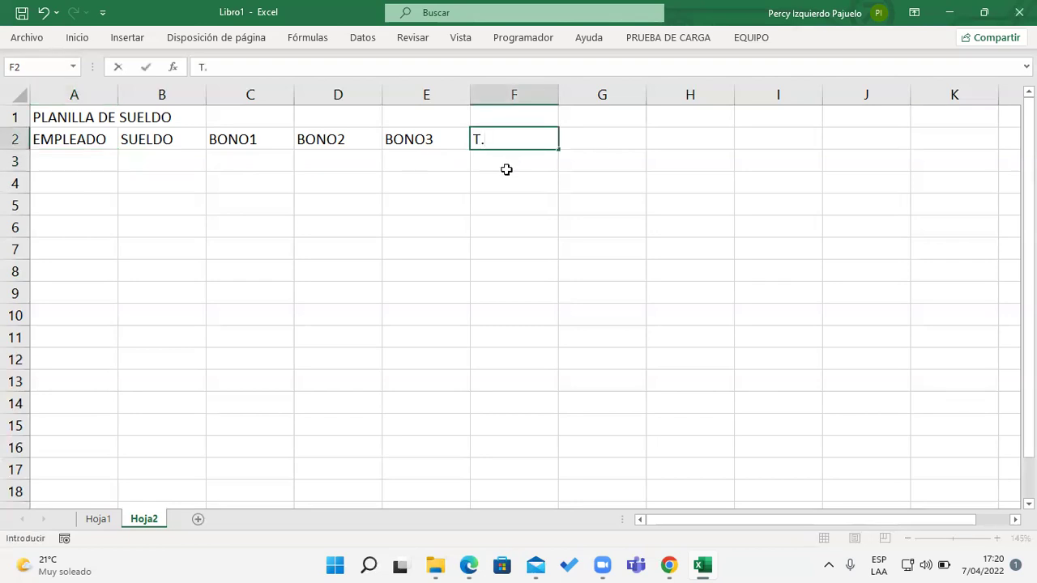
type(" BONOS")
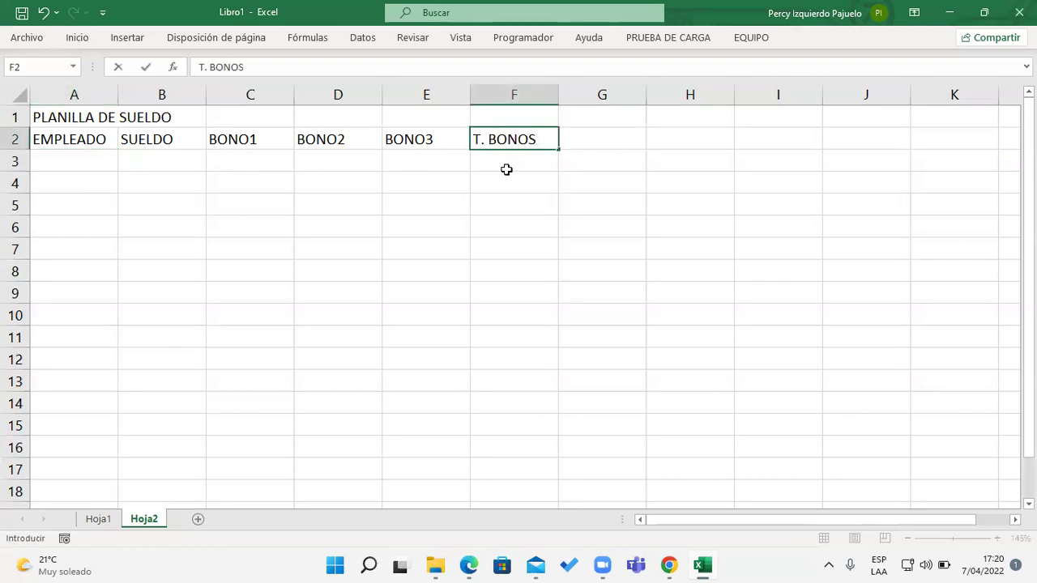
key("Return")
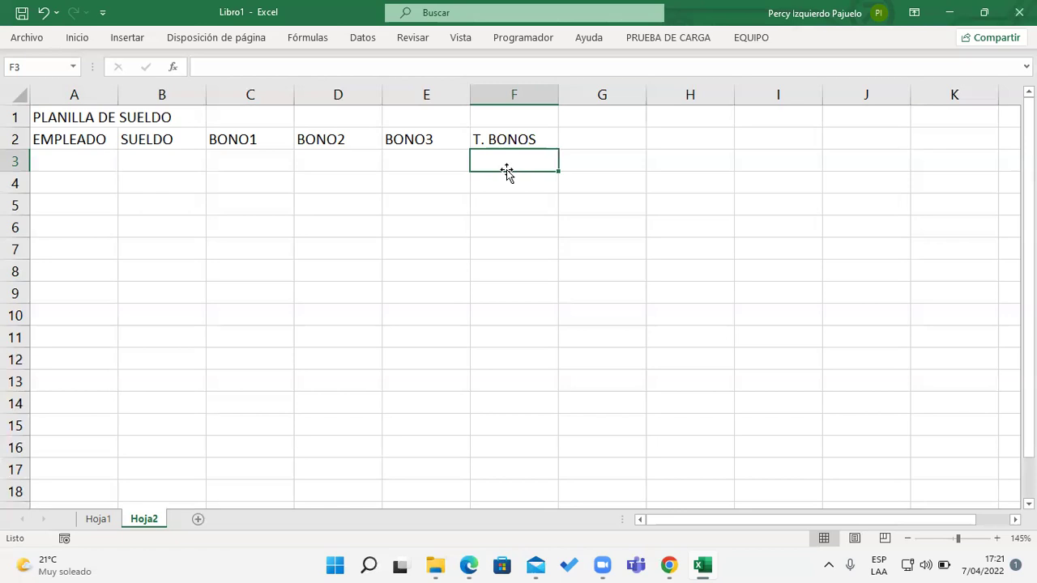
List employees Luis, Carlos, Ricardo, Rosario and Maria in A3:A7.
left_click(91, 162)
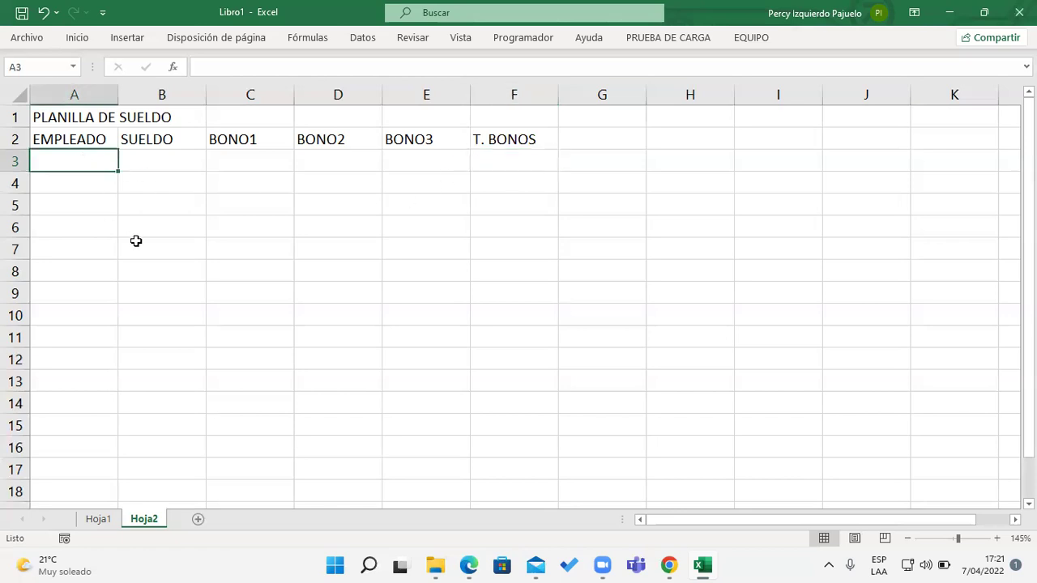
type("Luis")
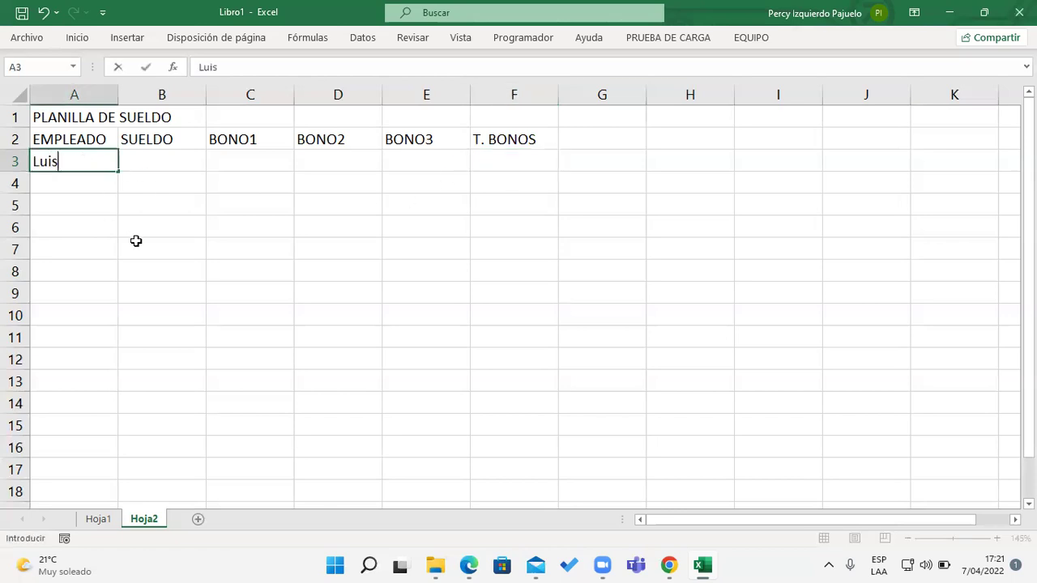
key("Return")
type("Carlos")
key("Return")
type("Ricardo")
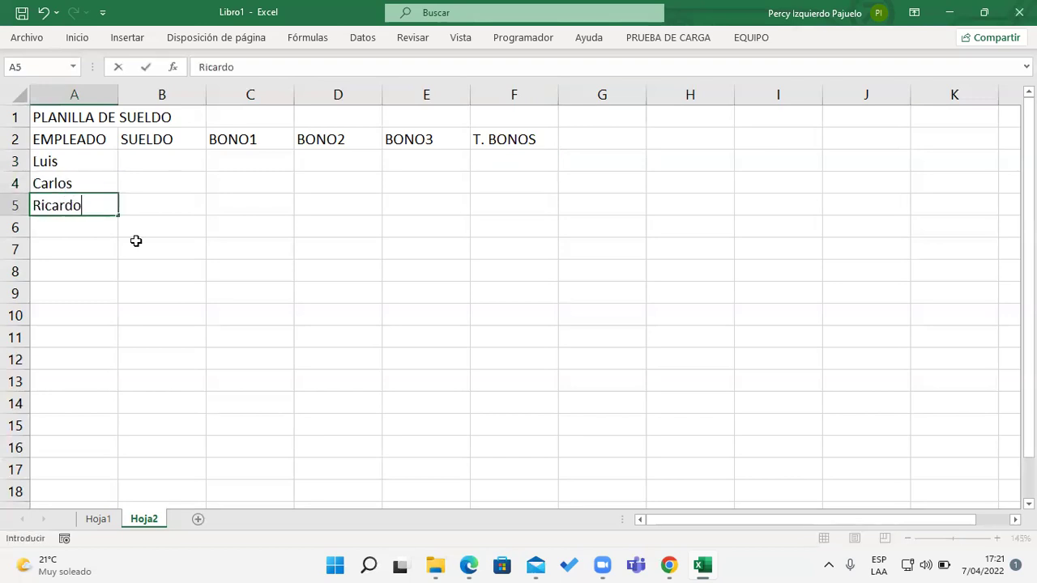
key("Return")
type("Rosario")
key("Return")
type("Maria")
key("Return")
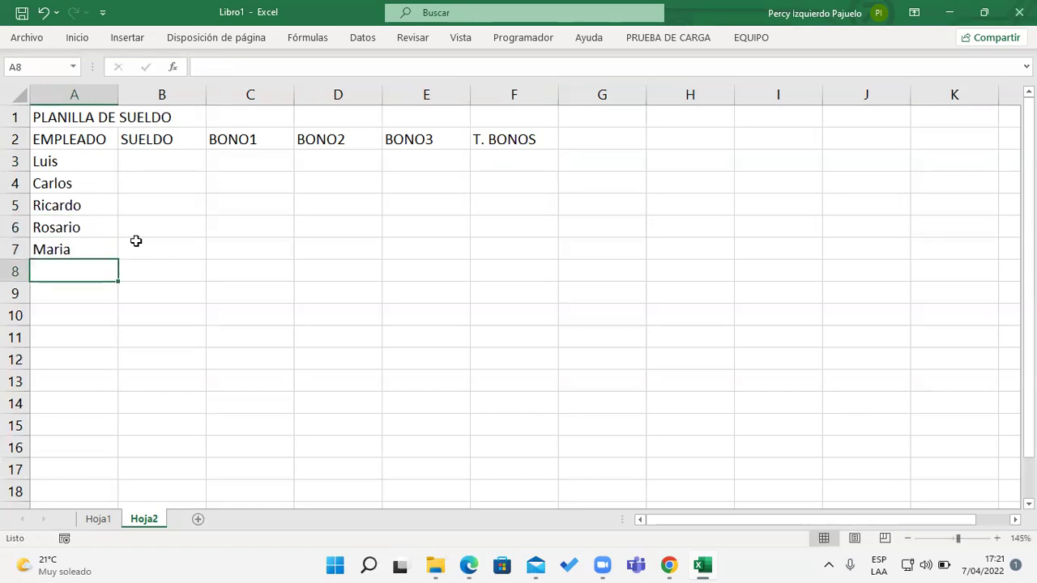
Add Oscar and Daniel in A8:A9, then select Luis's salary cell B3.
type("Oscar")
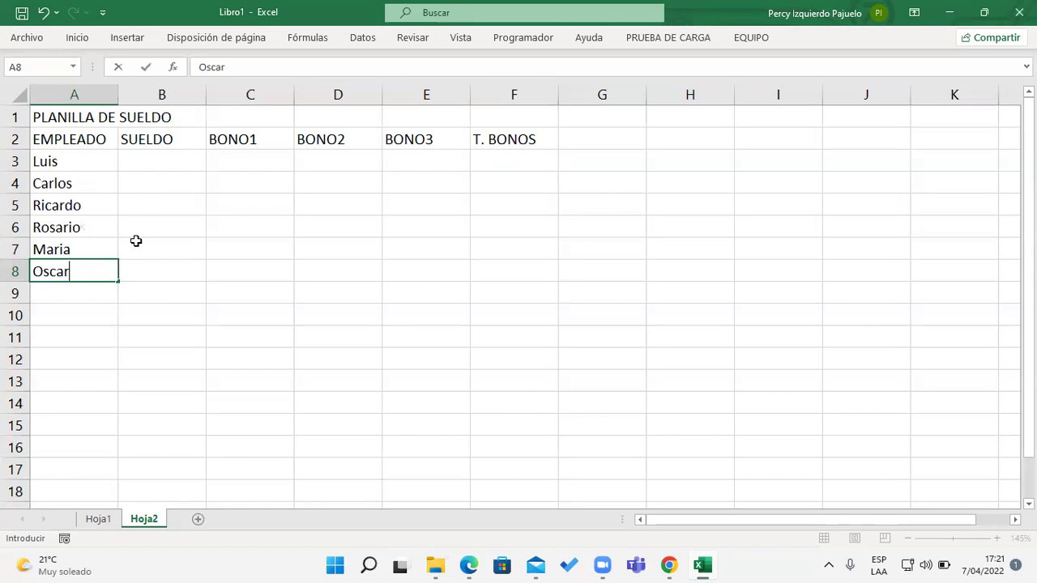
key("Return")
type("Daniel")
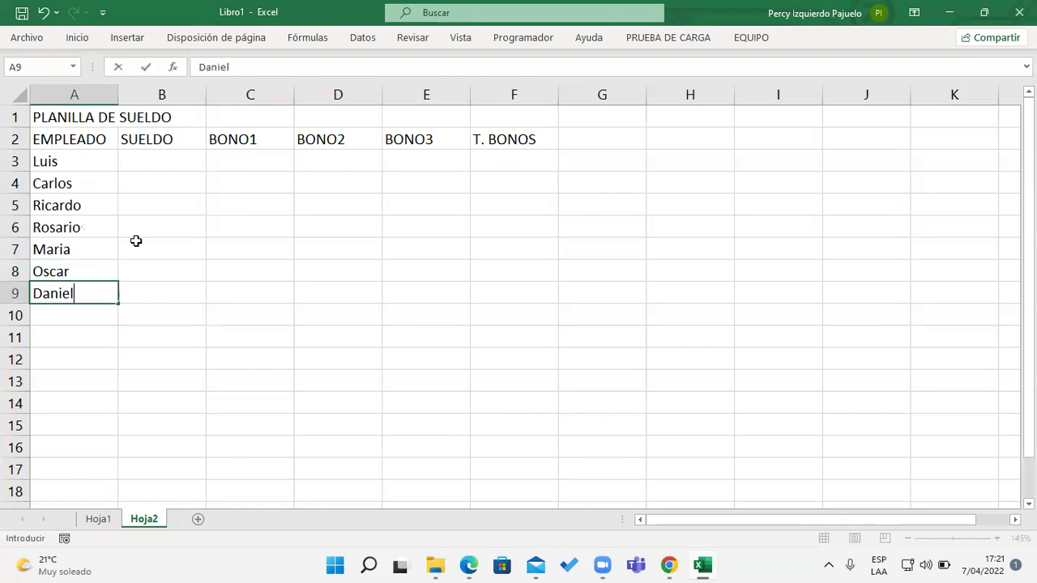
left_click(137, 242)
scroll(69, 191, "up", 2, "ctrl")
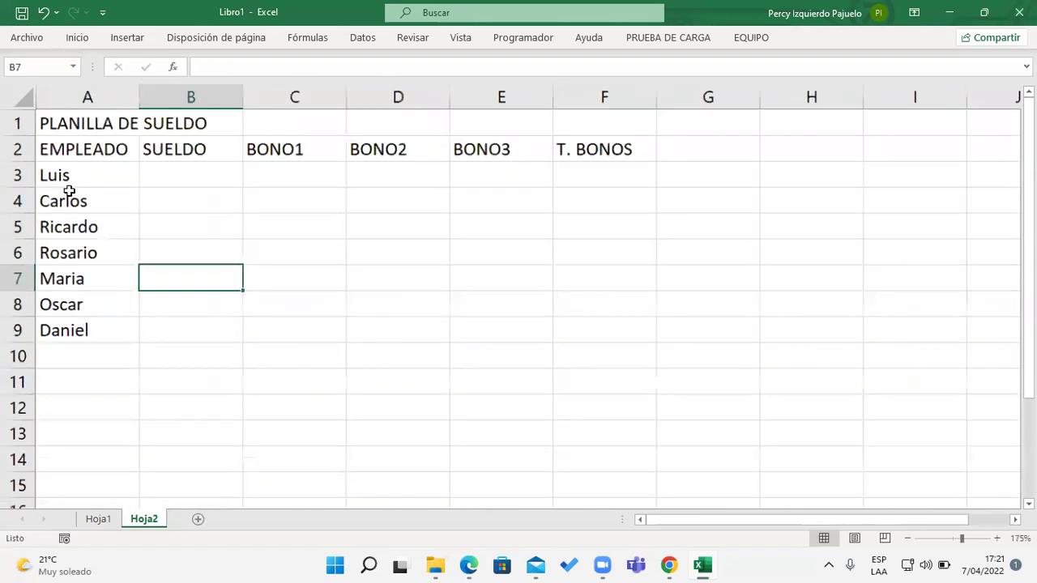
scroll(68, 191, "up", 1, "ctrl")
left_click(162, 187)
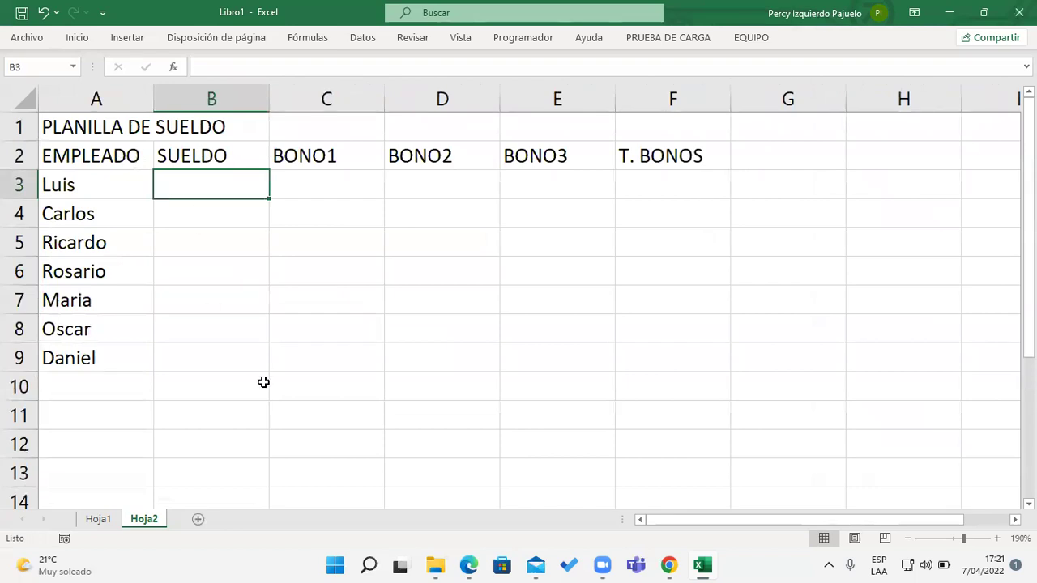
Enter salaries 1800, 1500 and 1400 for Luis, Carlos and Ricardo in B3:B5.
type("1800")
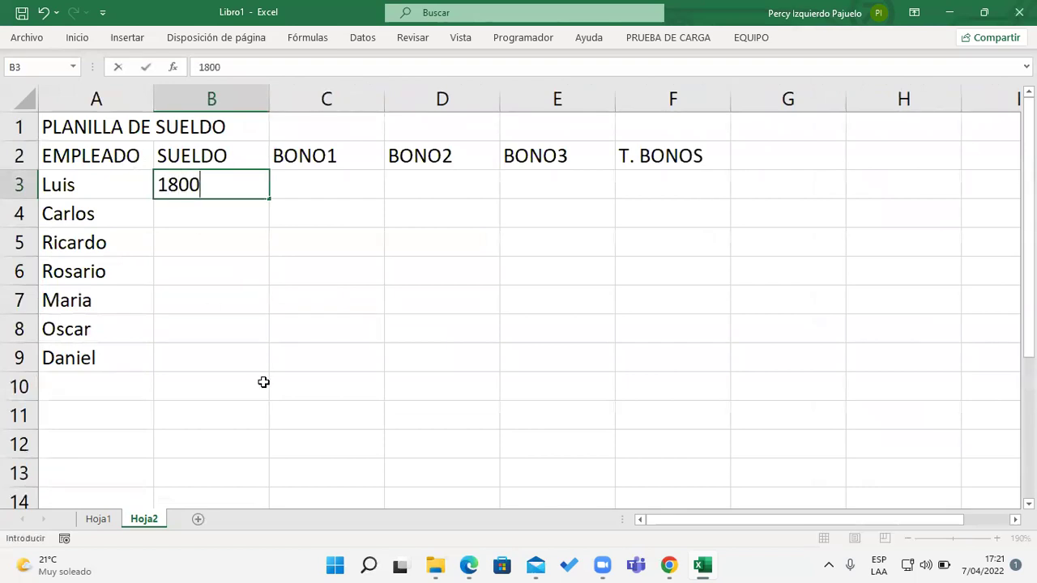
key("Return")
type("1500")
key("Return")
type("0")
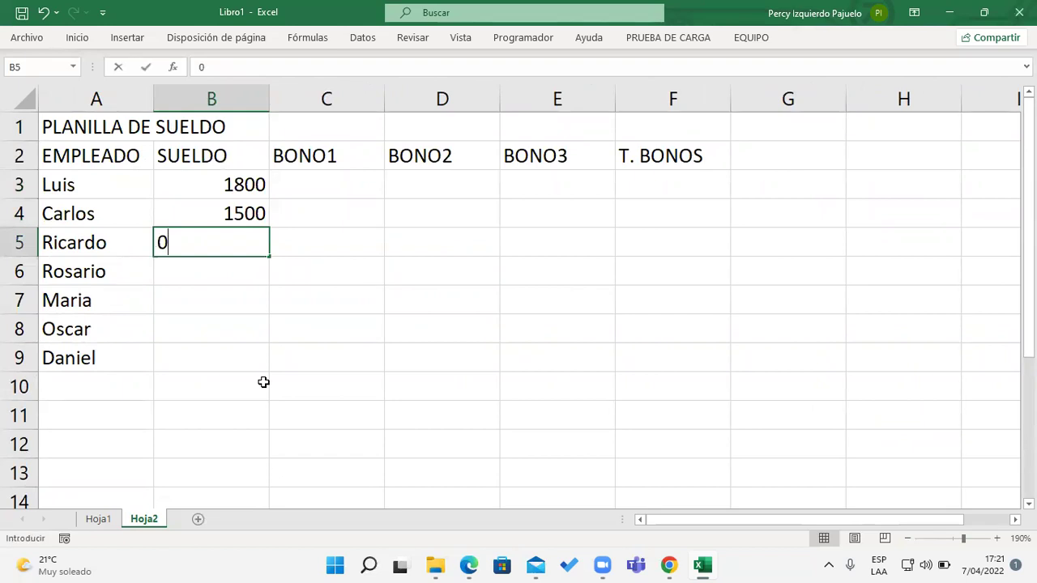
key("BackSpace")
type("1400")
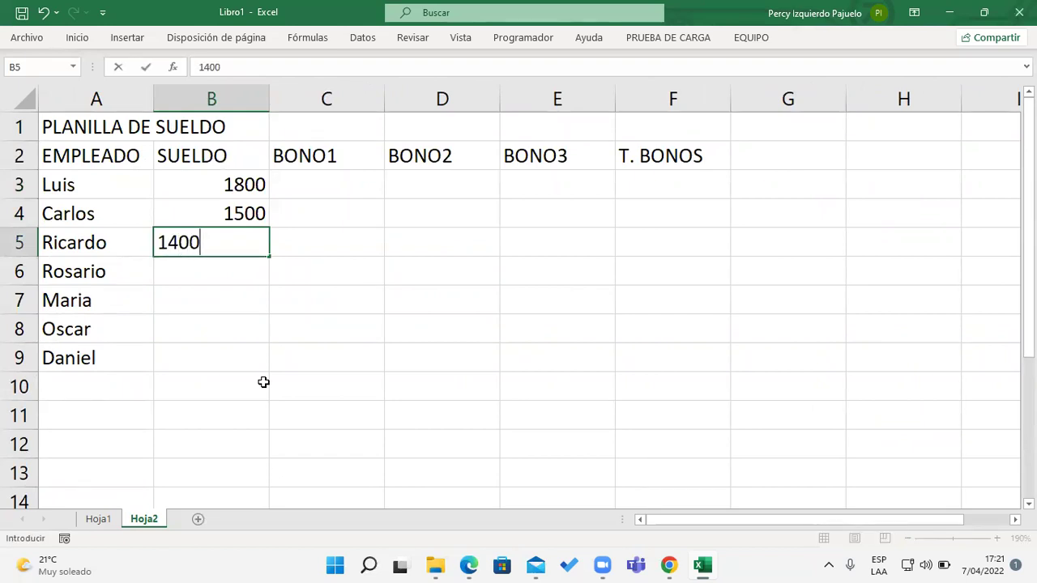
key("Return")
Enter salaries 1300, 1250, 1450 and 1600 for Rosario through Daniel in B6:B9.
type("1300")
key("Return")
type("125")
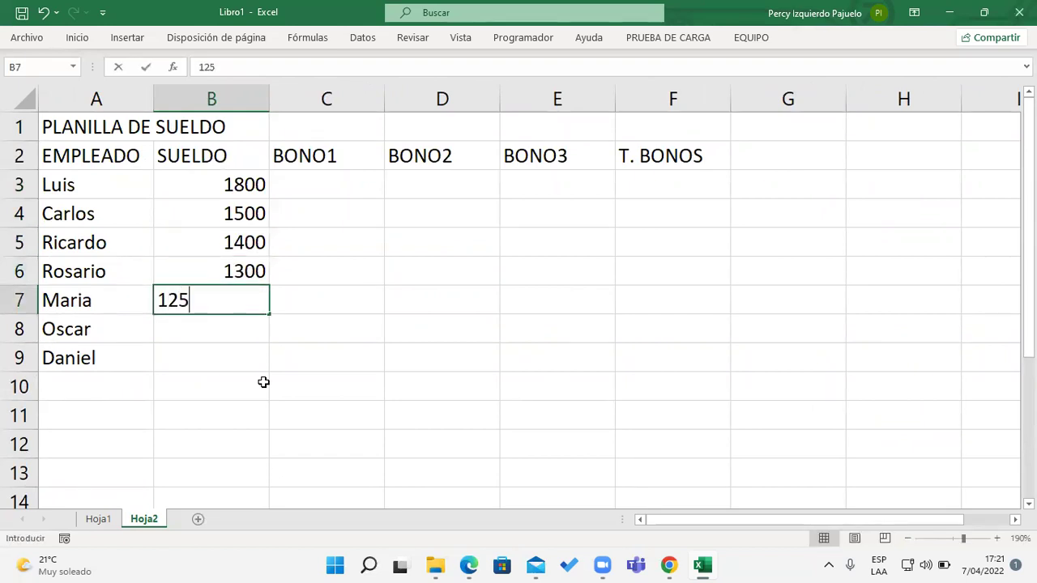
type("0")
key("Return")
type("1450")
key("Return")
type("1600")
key("Return")
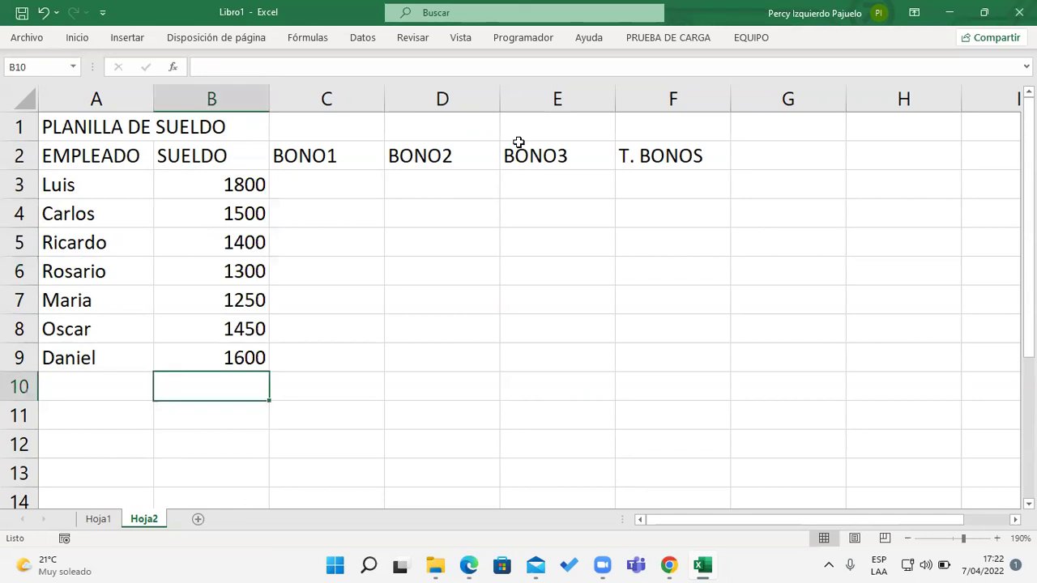
left_click(486, 296)
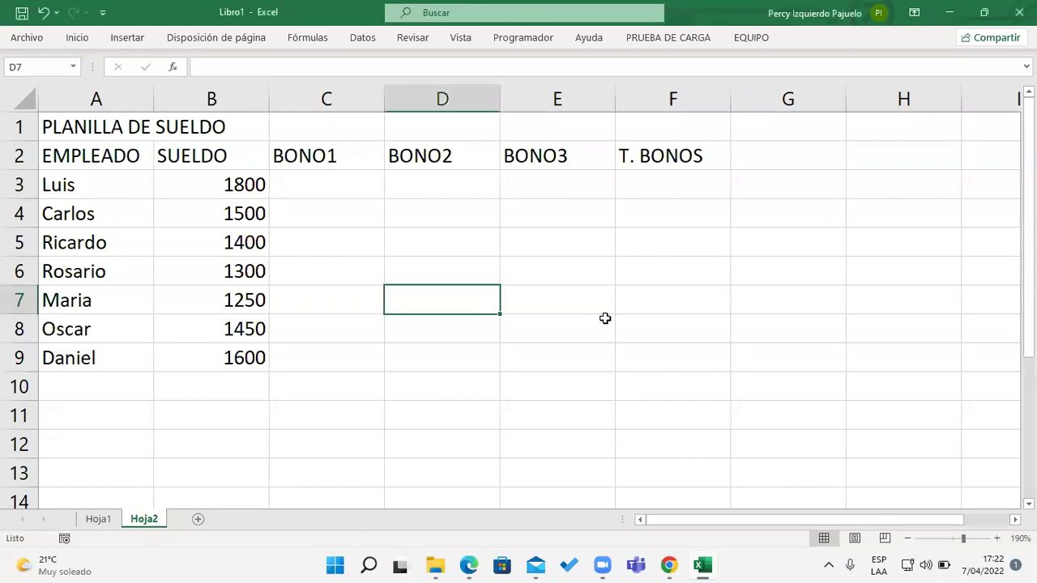
Type the note 'Bono 1 = 15% del sueldo' in cell A11.
left_click(174, 420)
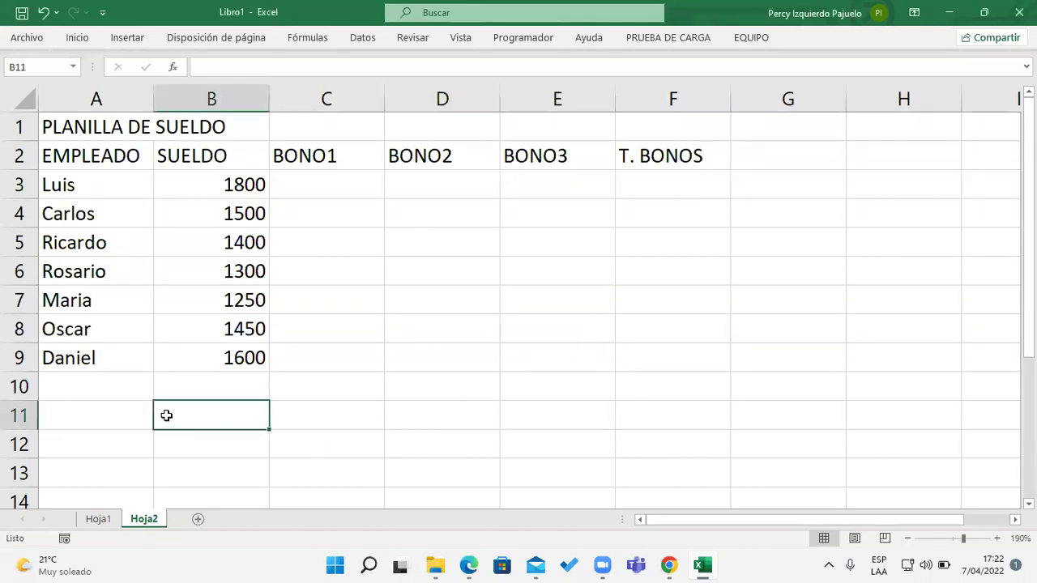
left_click(141, 416)
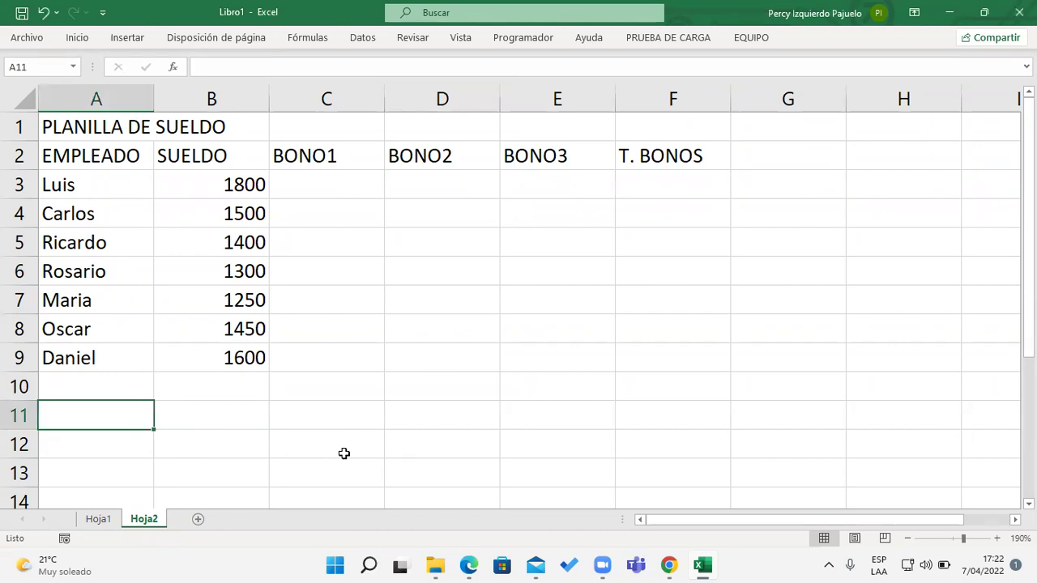
type("Bono 1 ")
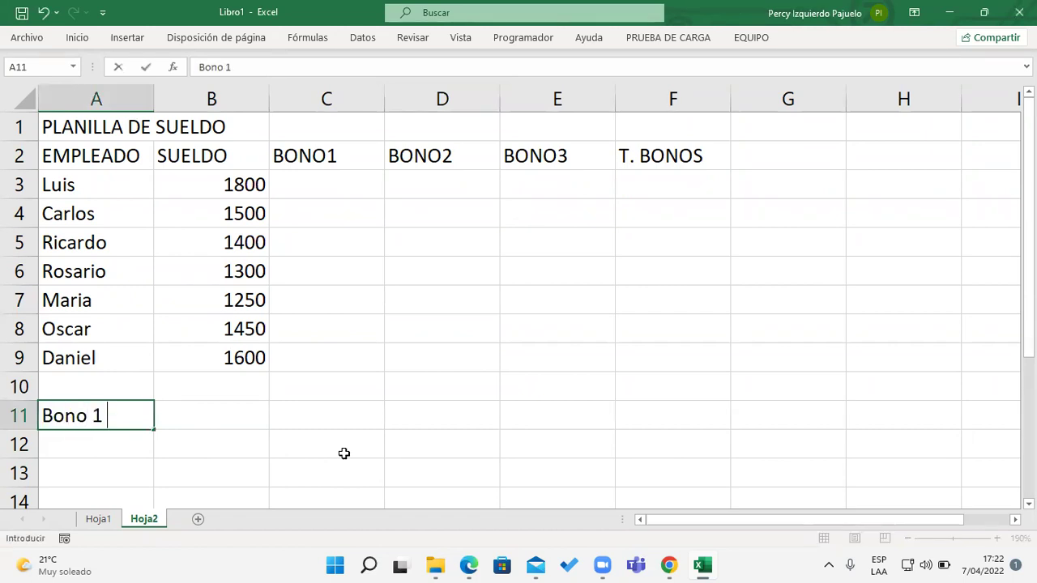
type("= Sueldo")
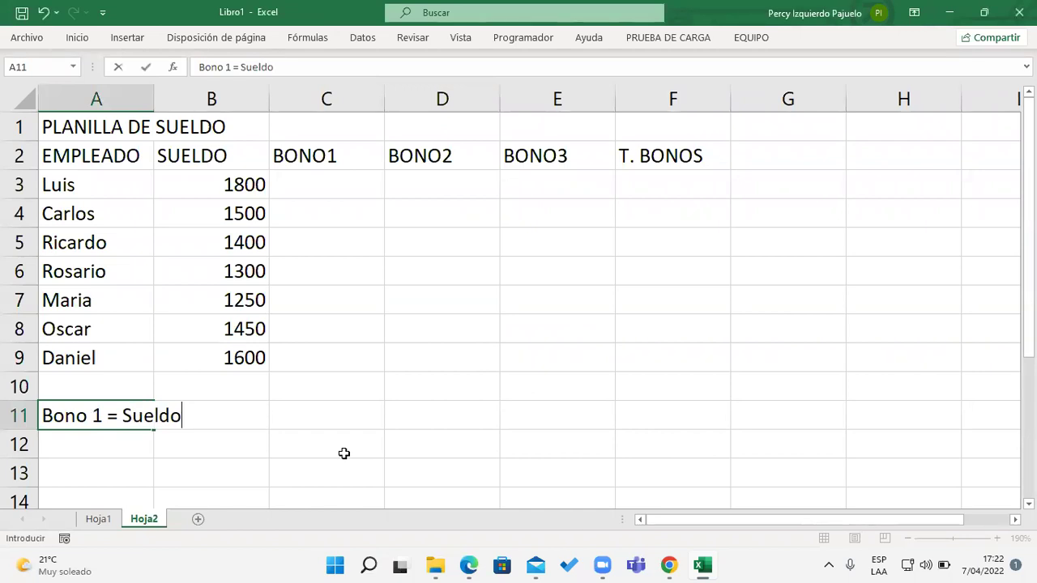
key("BackSpace")
key("BackSpace")
key("BackSpace")
key("BackSpace")
key("BackSpace")
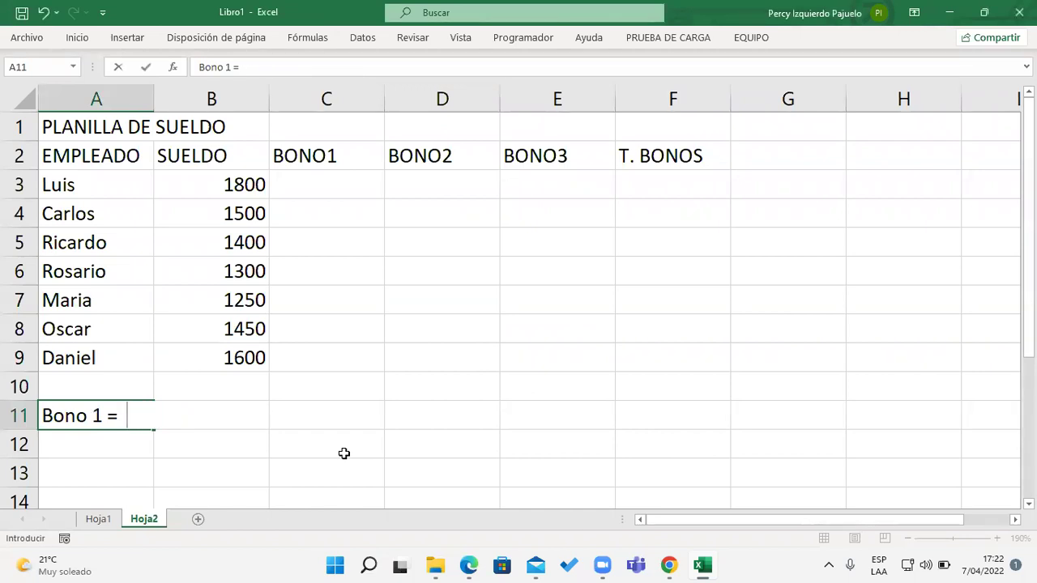
type("15% dels ue")
key("BackSpace")
key("BackSpace")
key("BackSpace")
key("BackSpace")
type("sueldo")
key("Return")
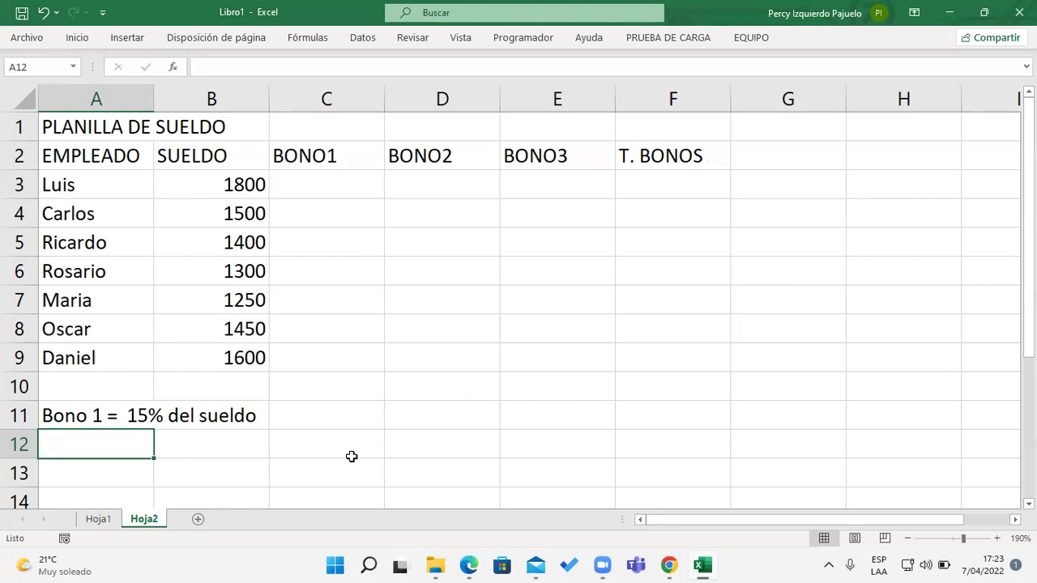
Add the note 'Bono 2 = 30% de la cuarta parte del sueldo' in A12.
type("Bono ")
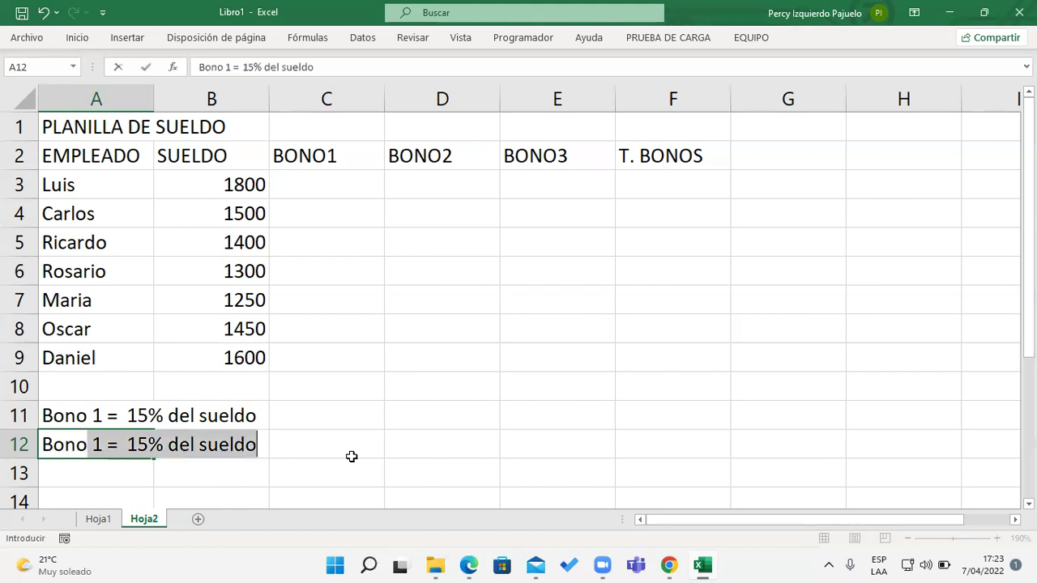
type("2 =")
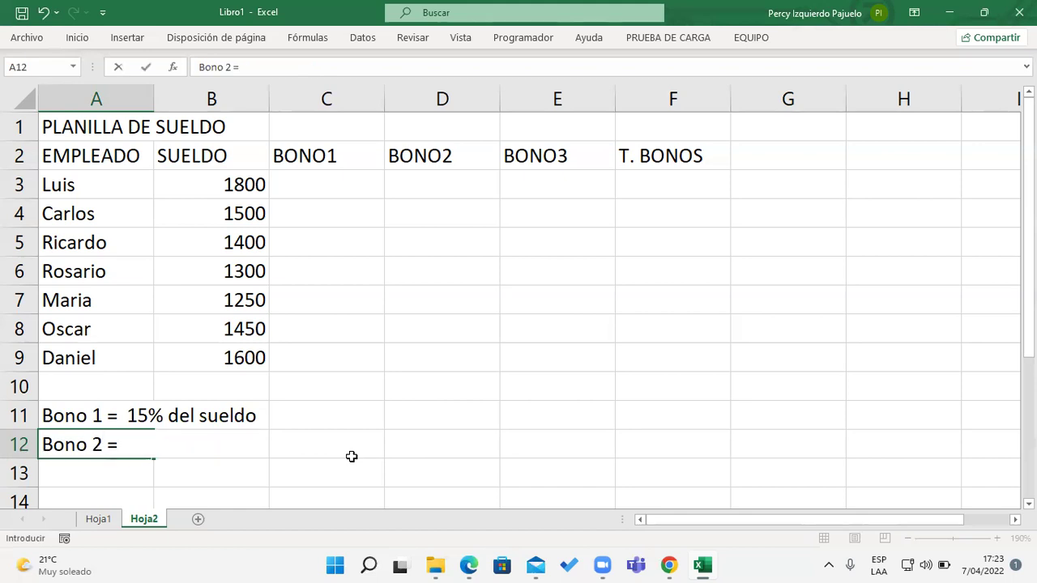
type(" 30% de ")
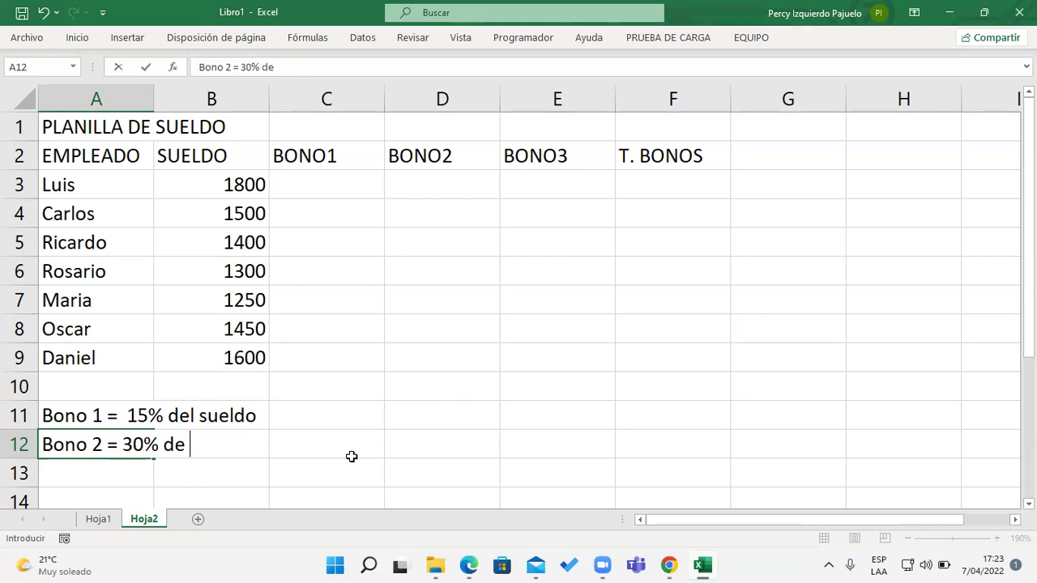
type("la cuarta parte del sueldo")
key("Return")
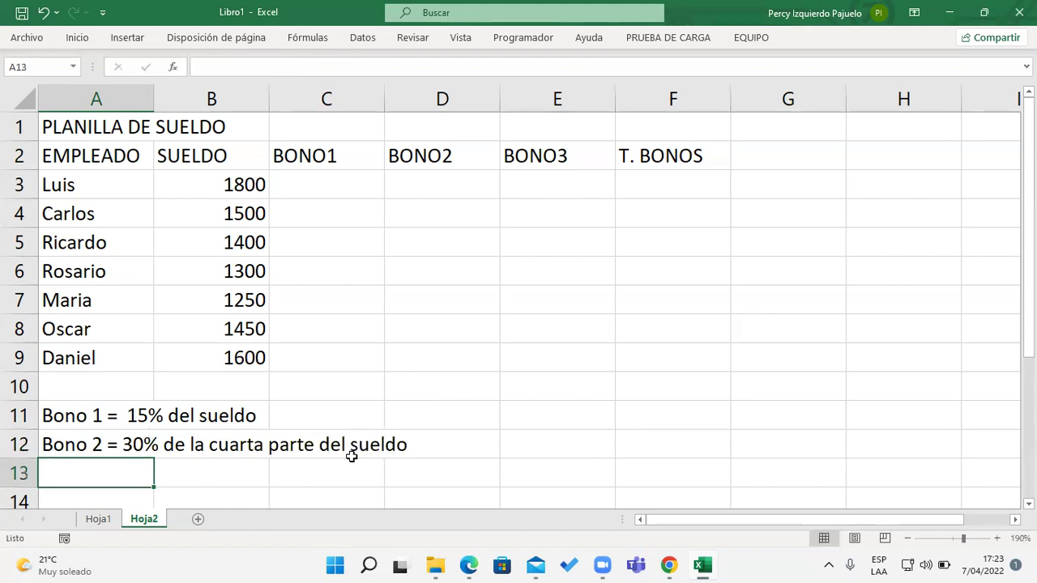
Add the note 'Bono 3 = 5% del sueldo mas el 3 % de la suma del Bono1 y Bono2' in A13.
type("Bono 3 = 5")
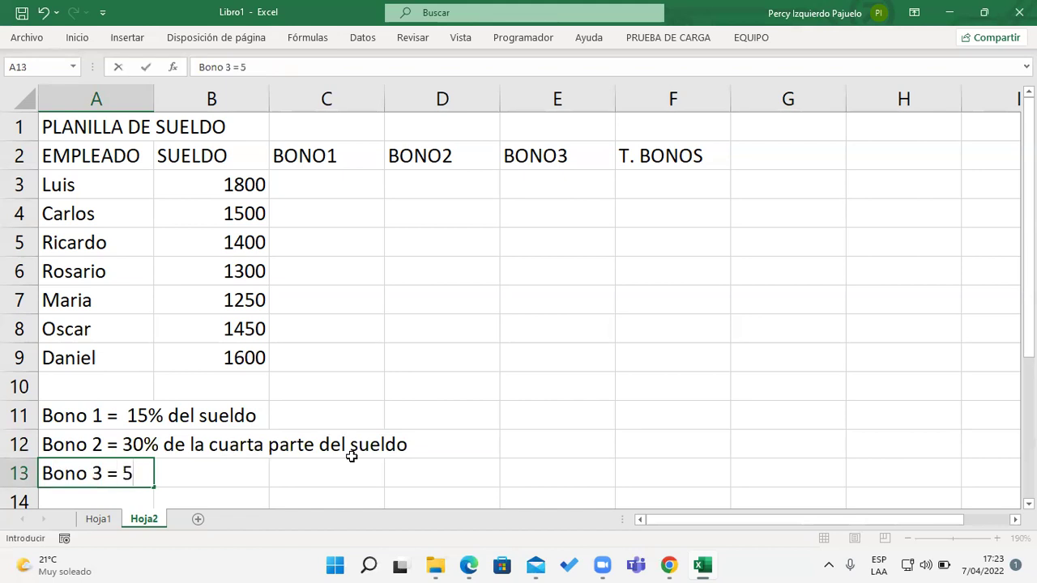
type("% del s")
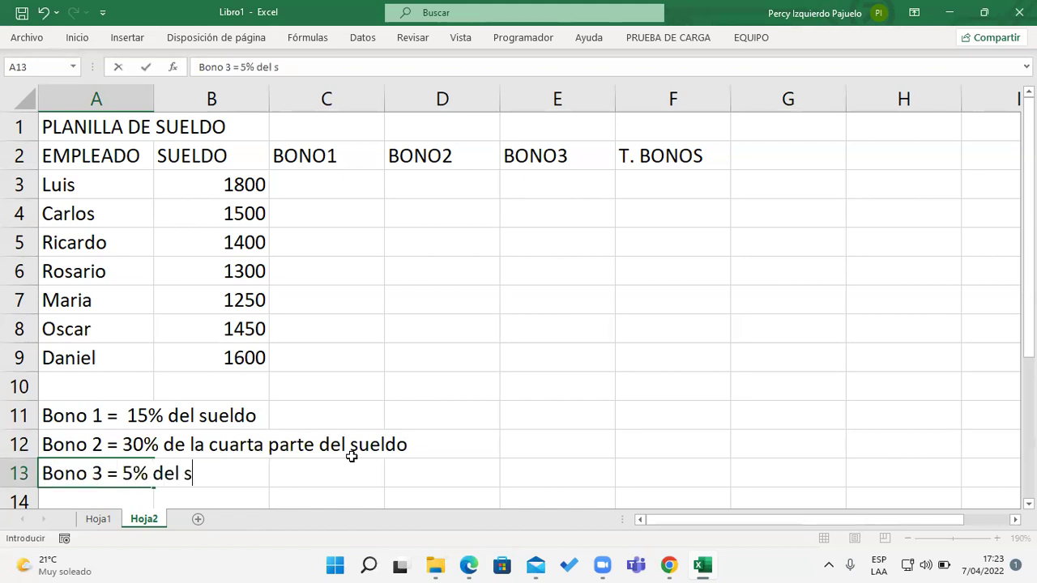
type("ueldo mas el 3 % del")
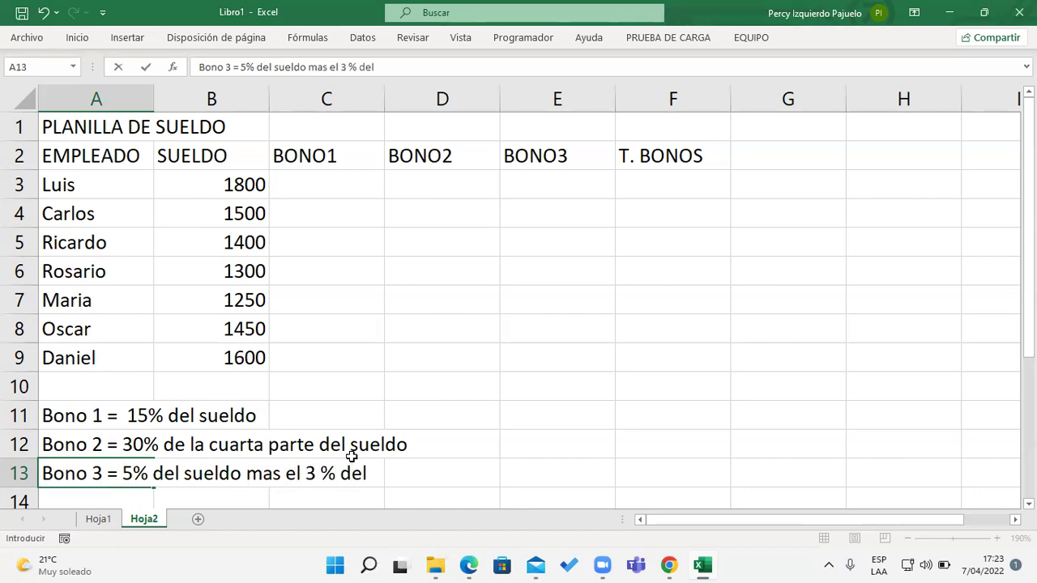
key("BackSpace")
key("BackSpace")
type("la suma del Bono1  y ")
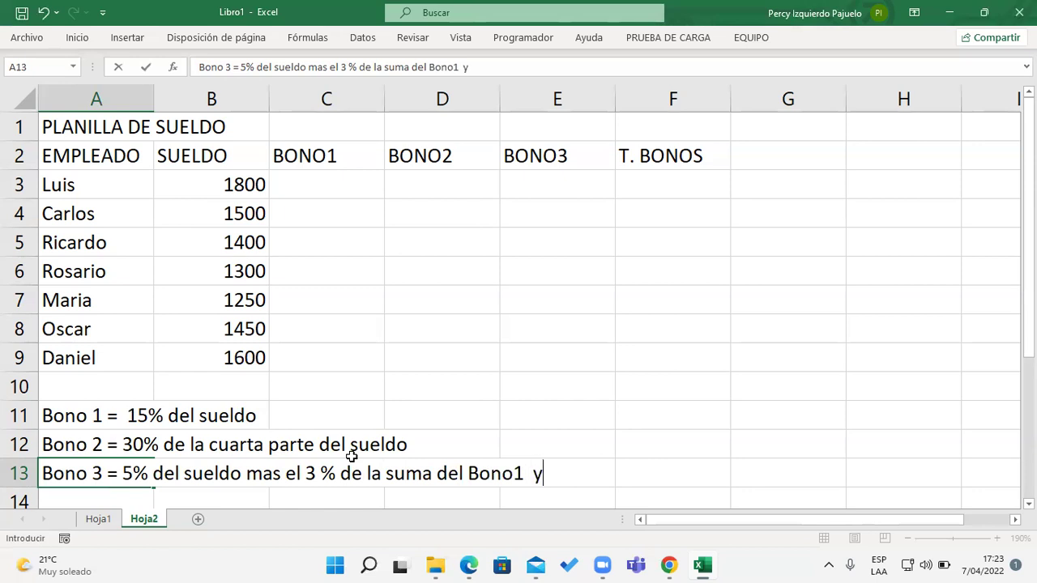
type("Bono2")
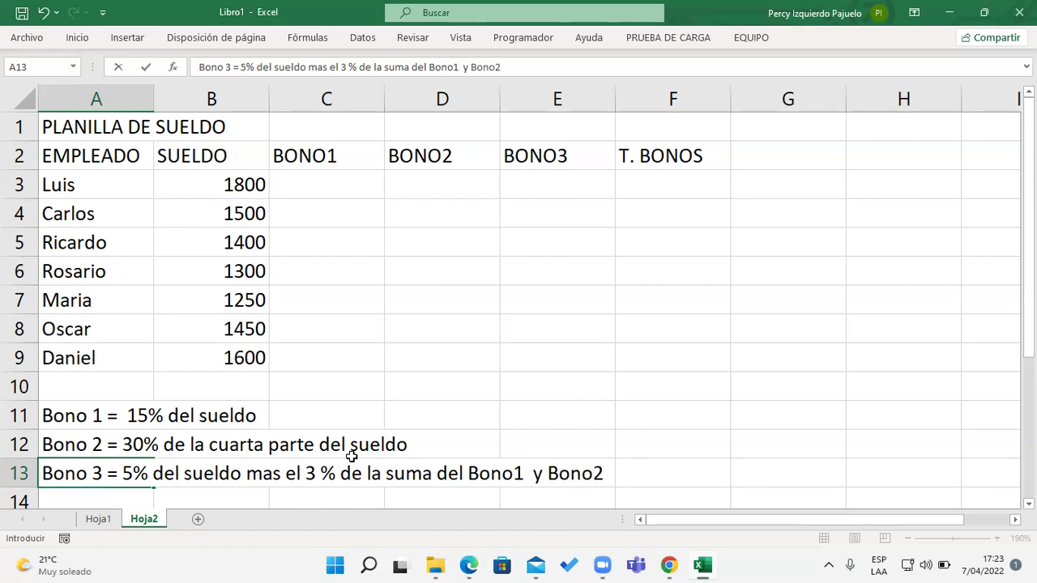
key("Return")
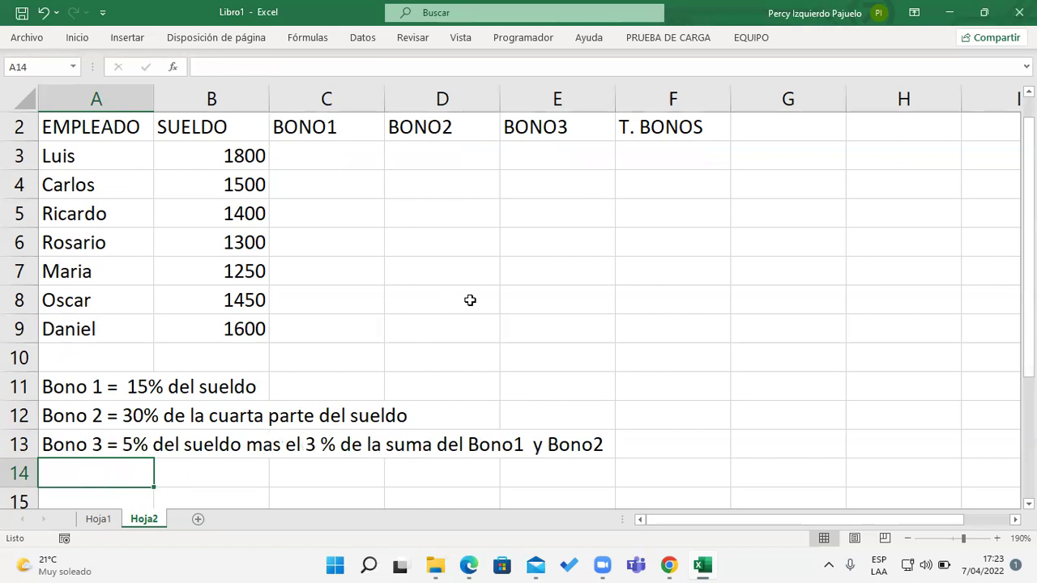
Type the note 'T. Bonos = Bono 1 + Bono2 + Bono3' in cell A14.
type("T")
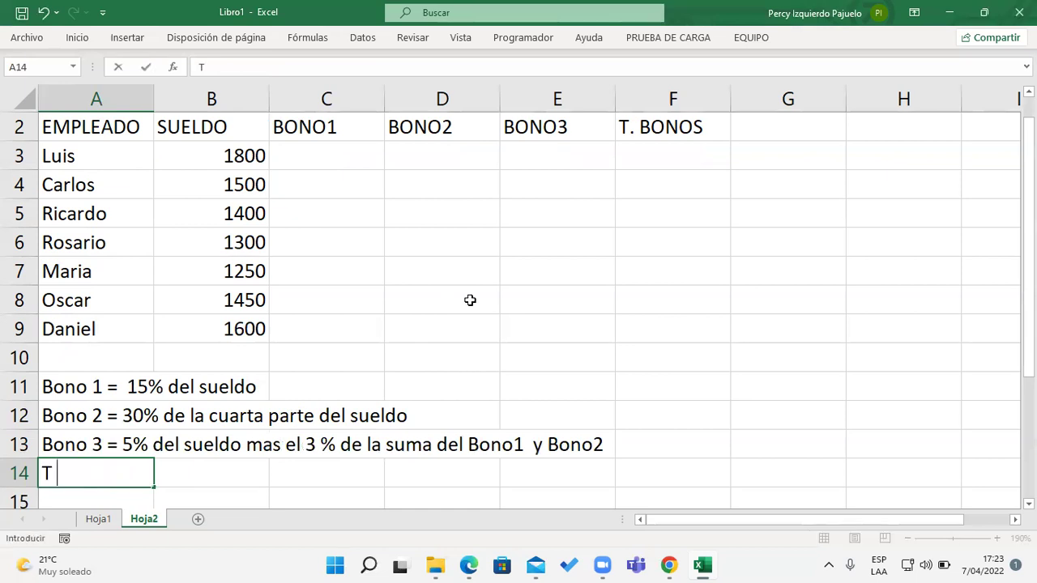
type(". Bonos = ")
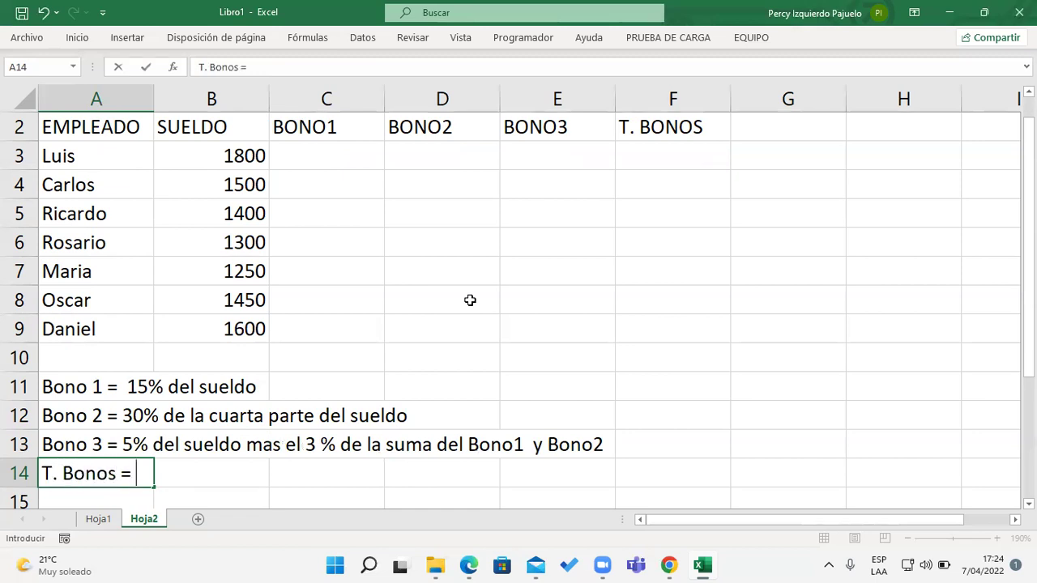
type("Bon1")
key("BackSpace")
key("BackSpace")
type("no 1 9")
key("BackSpace")
type("+ ")
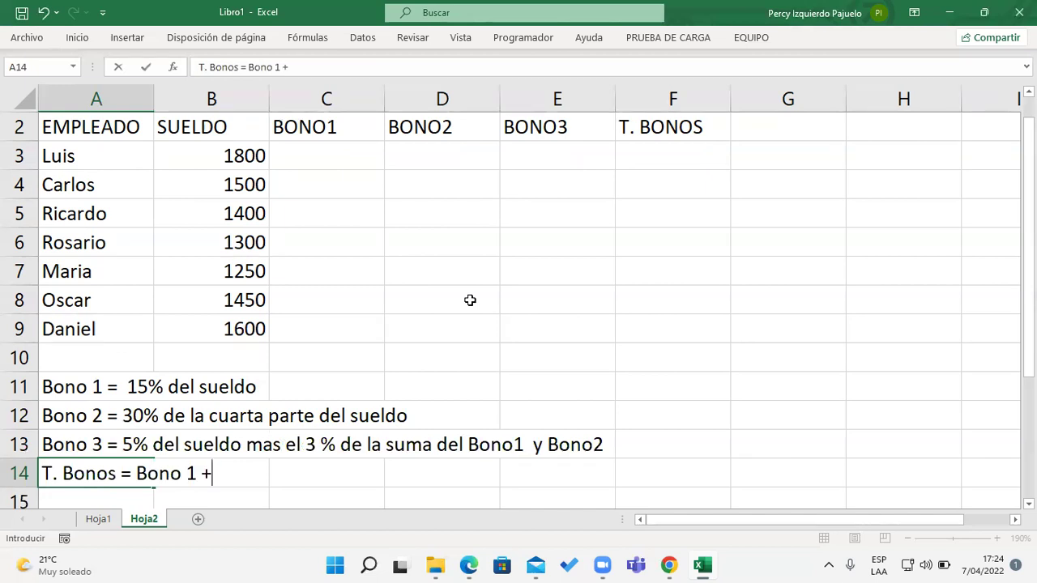
type("Bono")
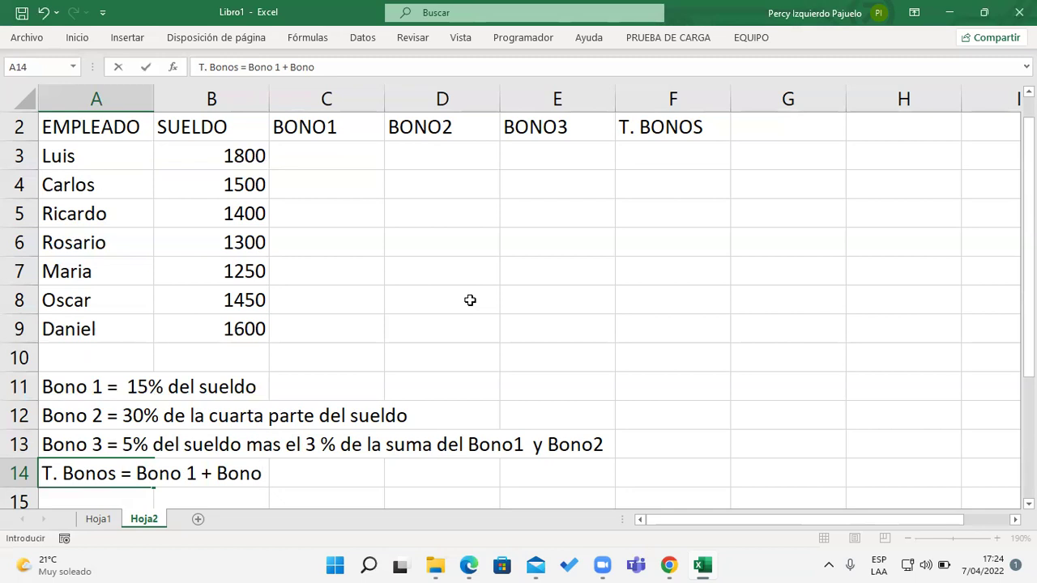
type("2 + Bono3")
key("Return")
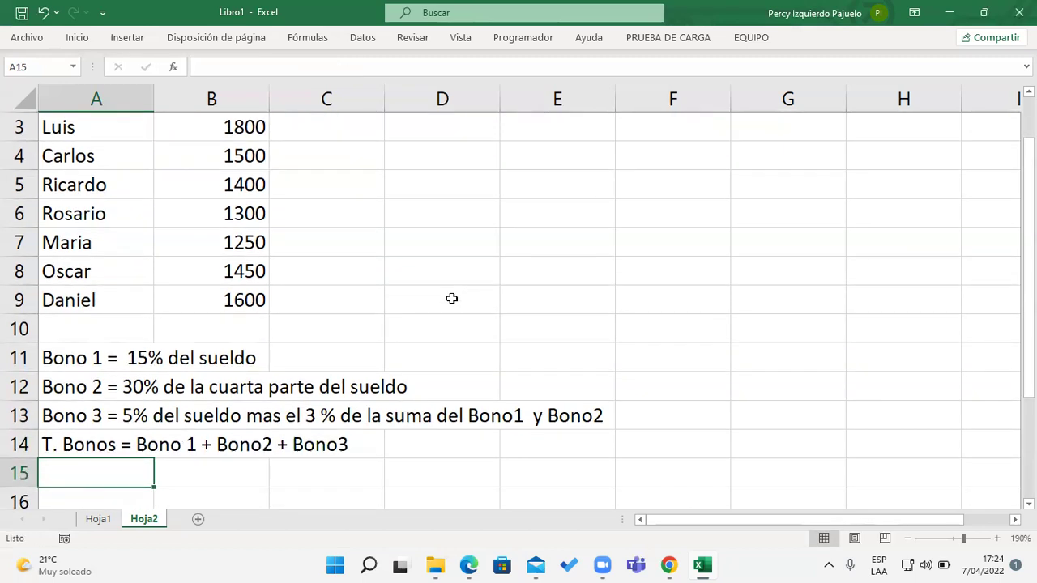
scroll(452, 303, "up", 1)
scroll(452, 303, "down", 1)
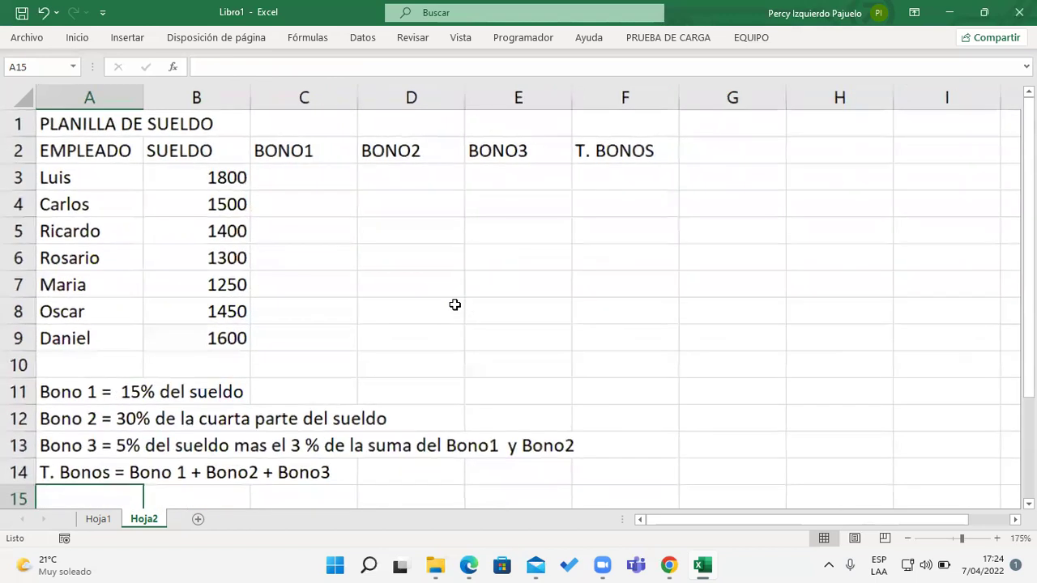
left_click(590, 292)
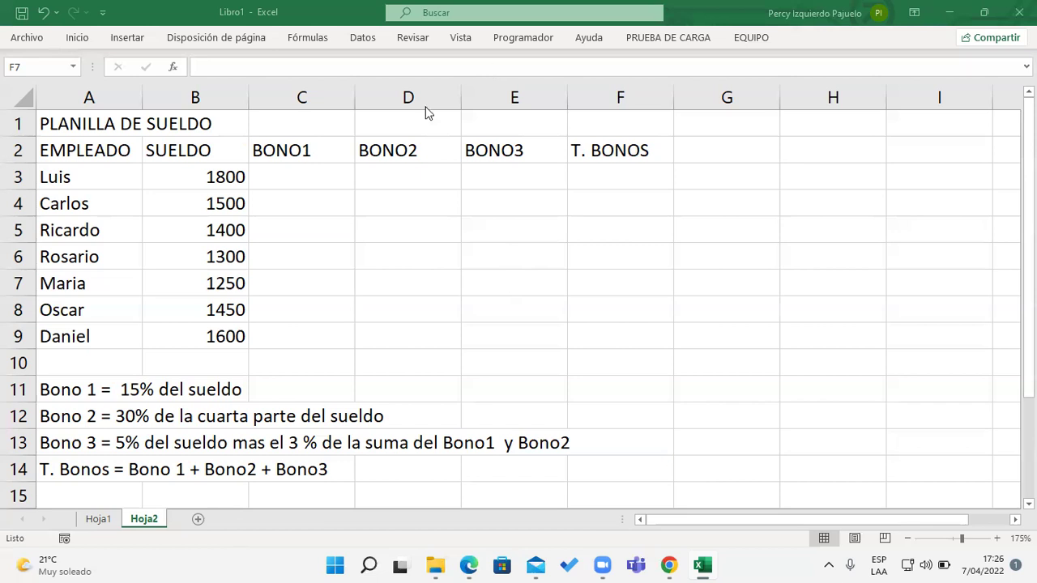
left_click(561, 272)
Apply Combinar y centrar to A1:F1 so PLANILLA DE SUELDO spans the table.
left_click_drag(90, 127, 574, 116)
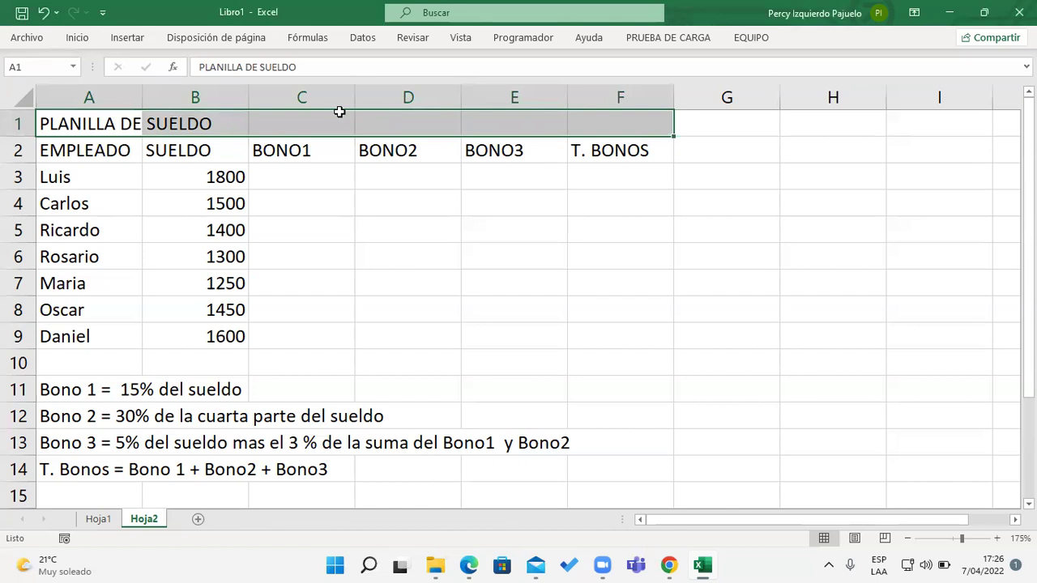
left_click(77, 38)
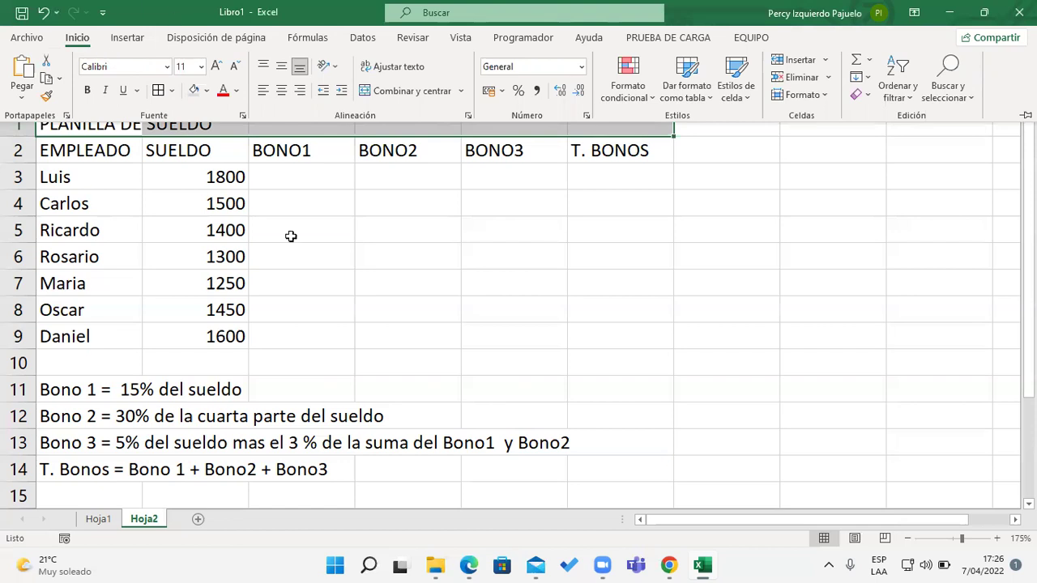
left_click(605, 289)
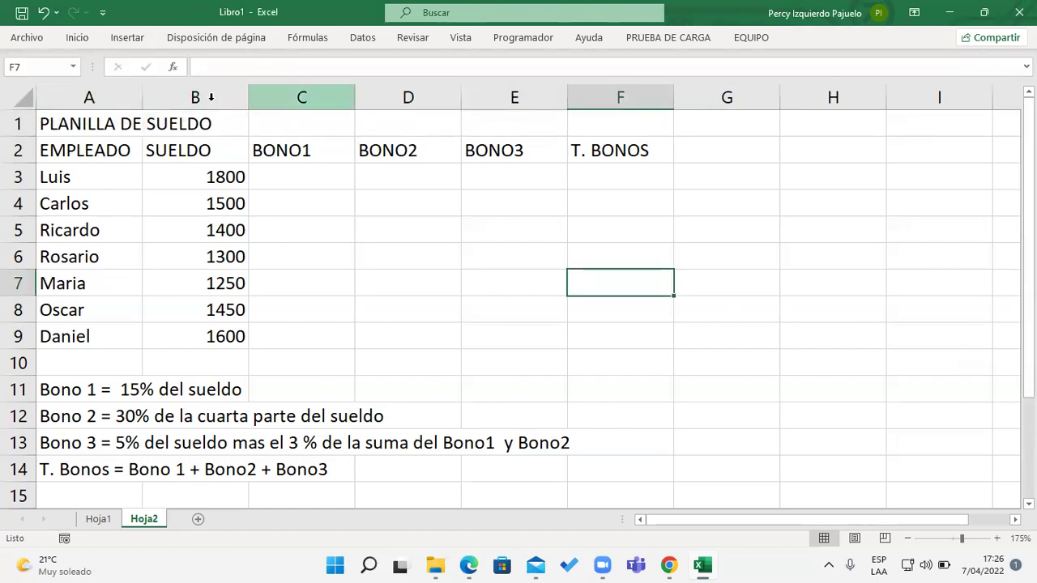
left_click(95, 123)
left_click_drag(95, 123, 591, 126)
left_click(77, 38)
left_click(77, 38)
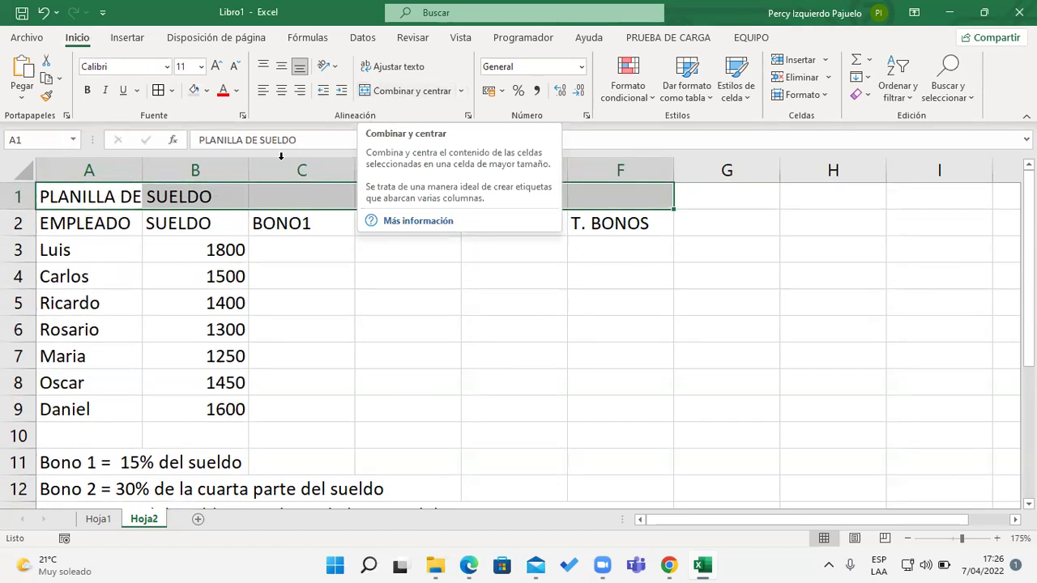
left_click_drag(118, 197, 232, 194)
left_click_drag(542, 192, 595, 191)
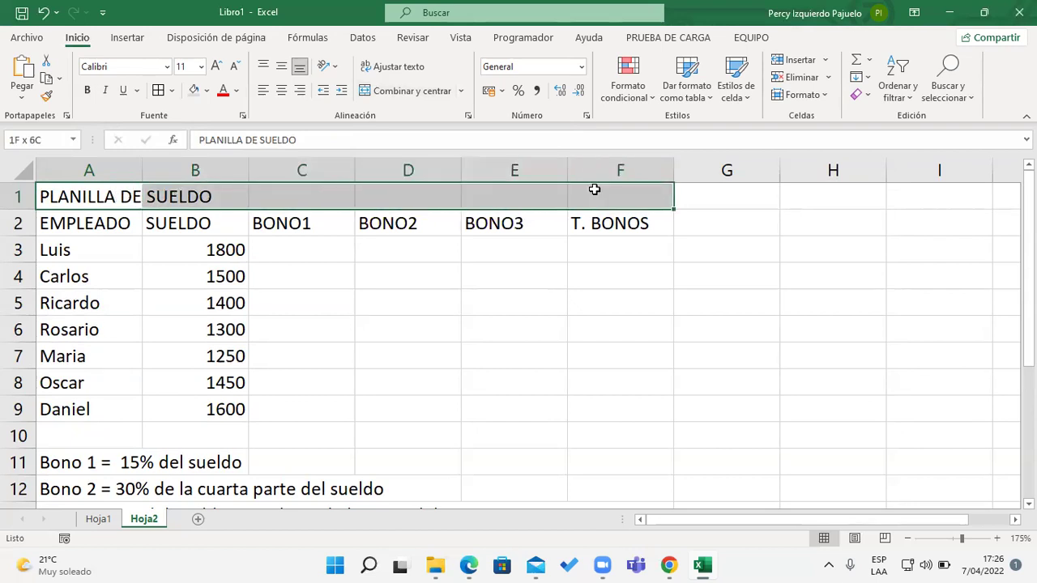
left_click(427, 98)
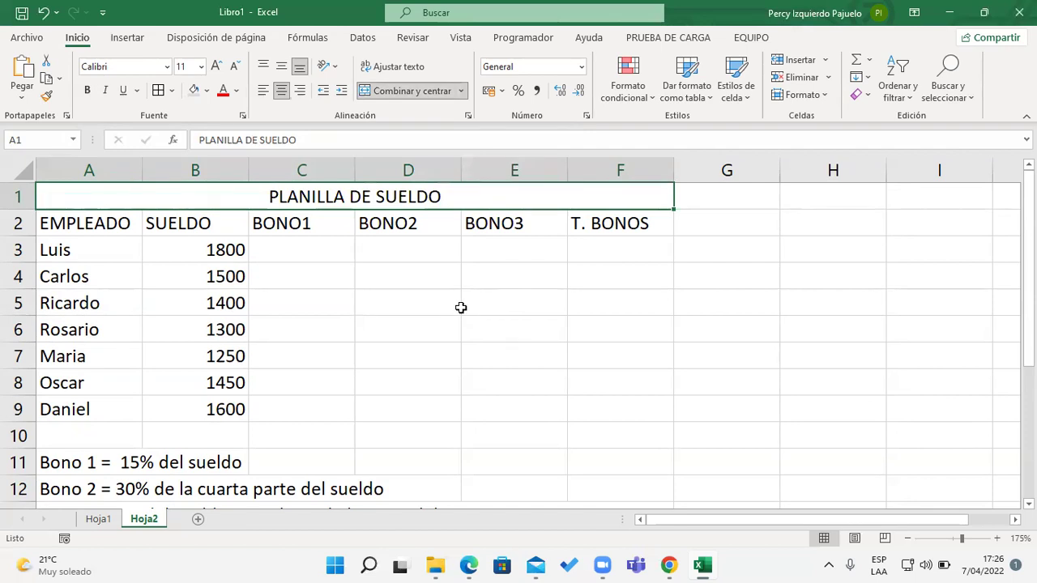
Apply All Borders to every cell of the A2:F9 table.
mouse_move(96, 225)
left_mouse_down()
mouse_move(218, 369)
mouse_move(623, 428)
left_mouse_up()
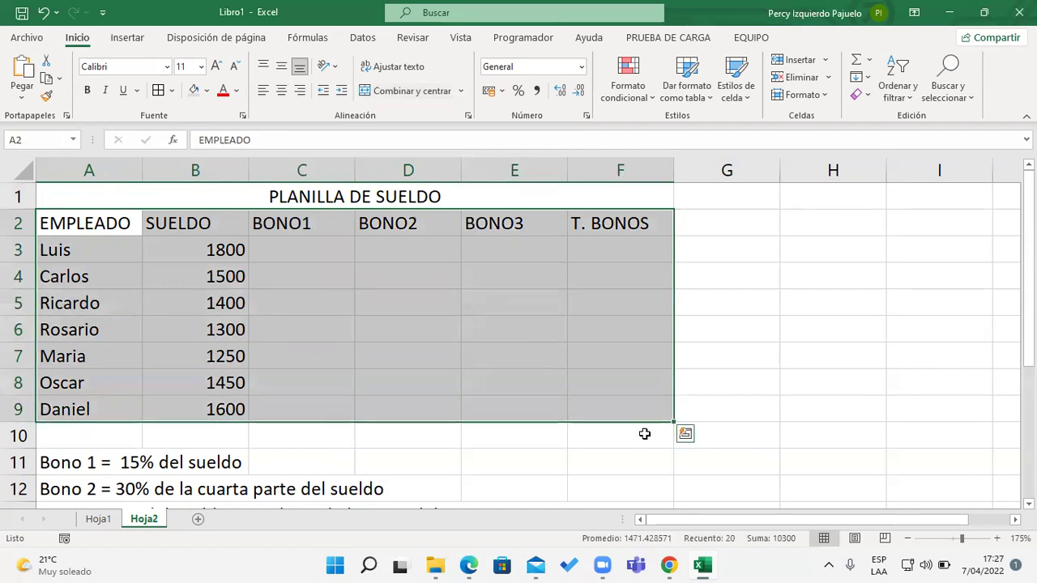
left_click(171, 90)
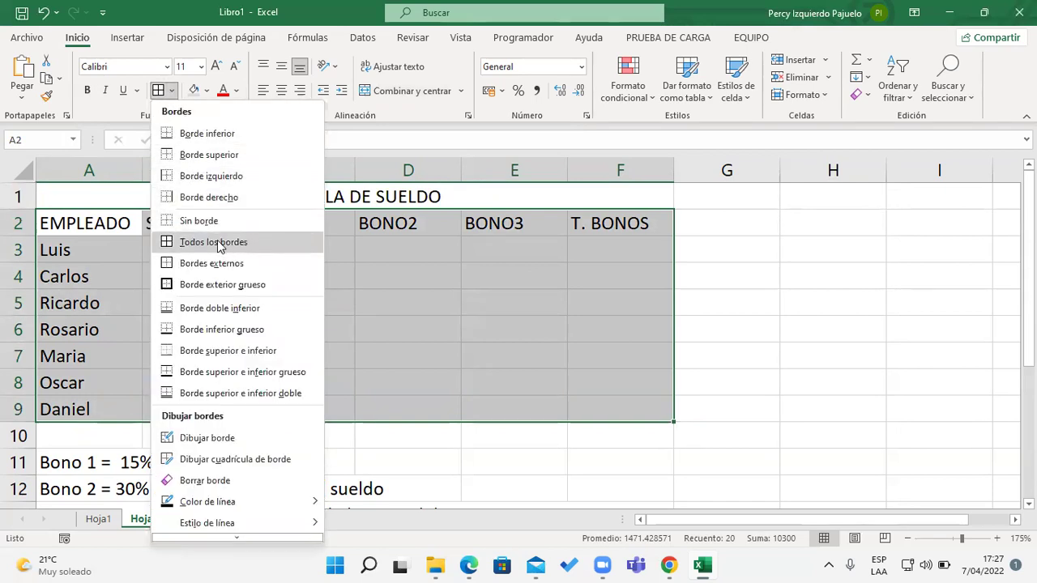
left_click(217, 243)
Make the A2:F2 header row yellow-filled, centred and bold.
left_click(85, 223)
left_click_drag(177, 222, 576, 217)
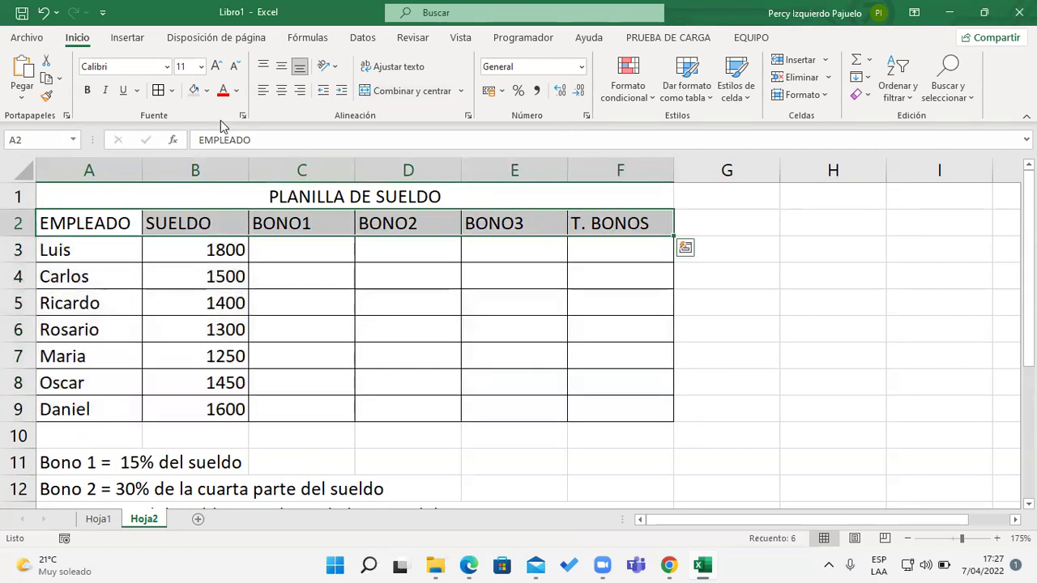
left_click(206, 90)
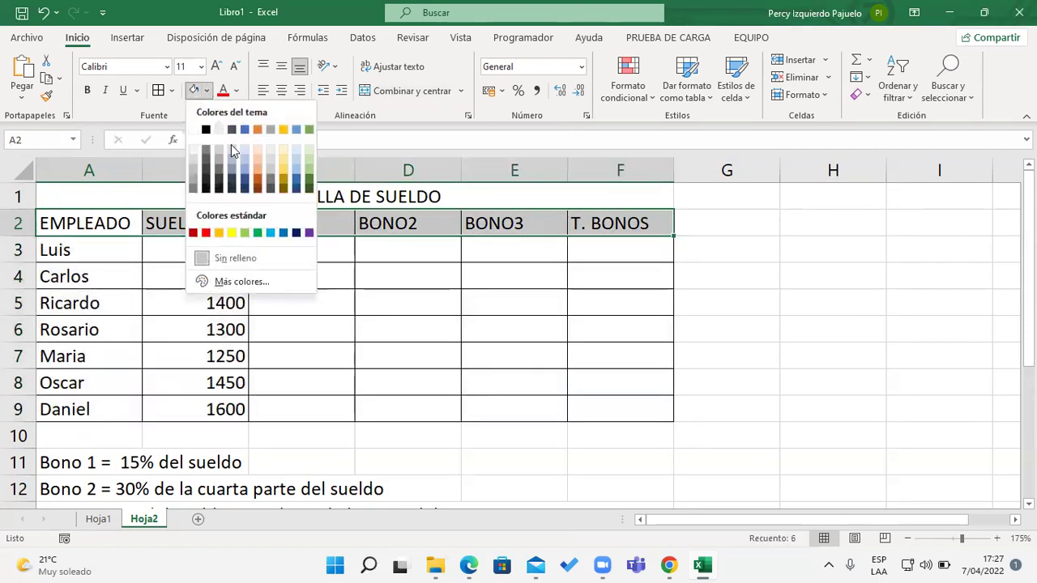
left_click(233, 233)
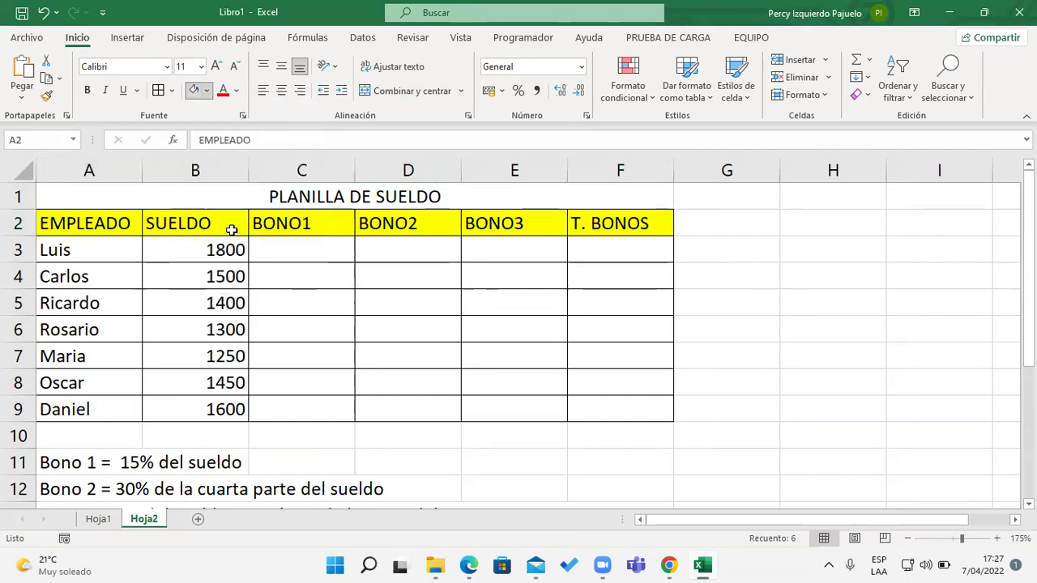
left_click(281, 90)
left_click(87, 90)
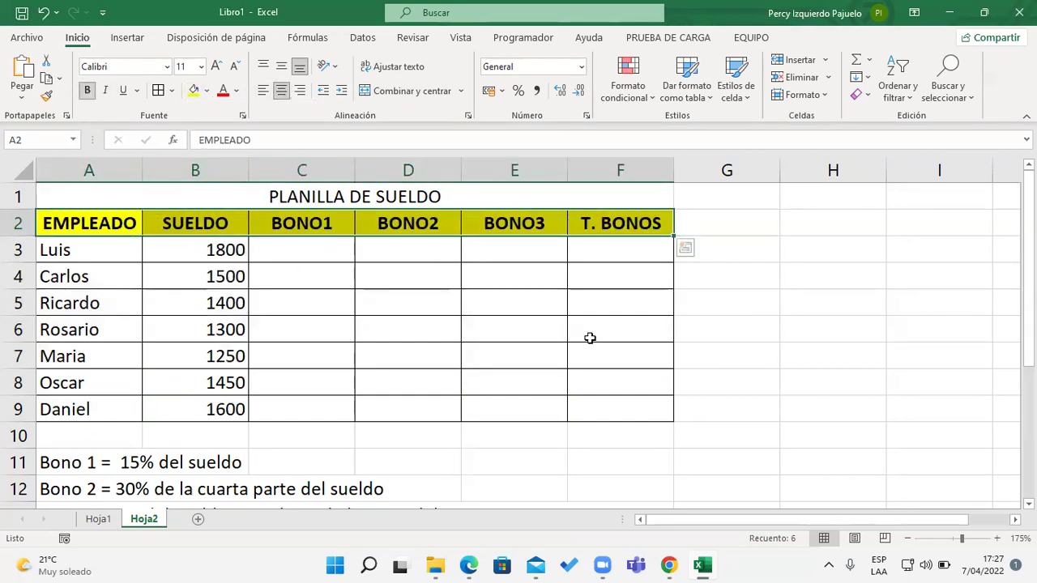
left_click(772, 324)
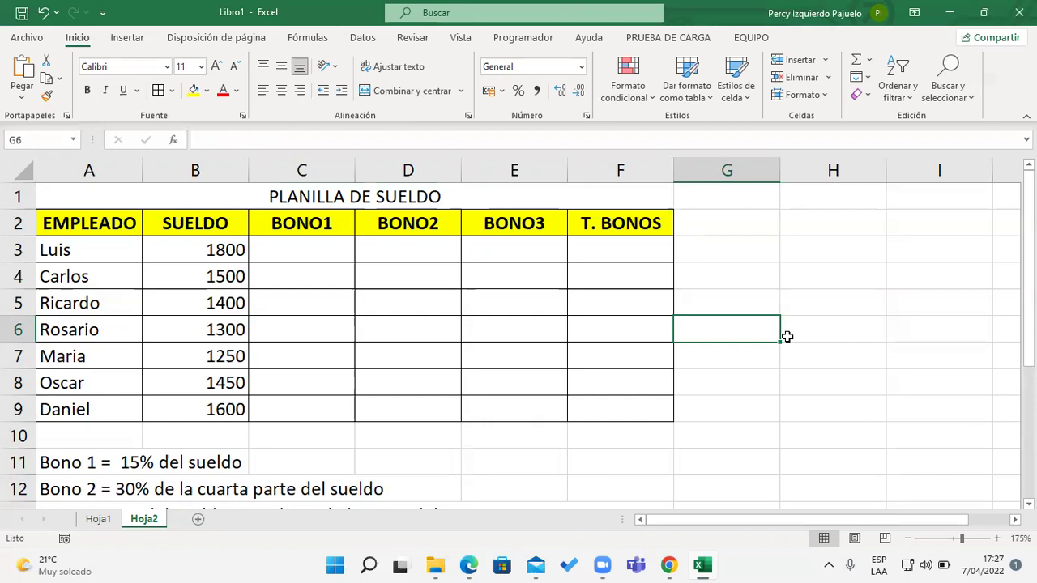
Scroll so the bonus rules below the table are visible, then select C3.
left_click(787, 336)
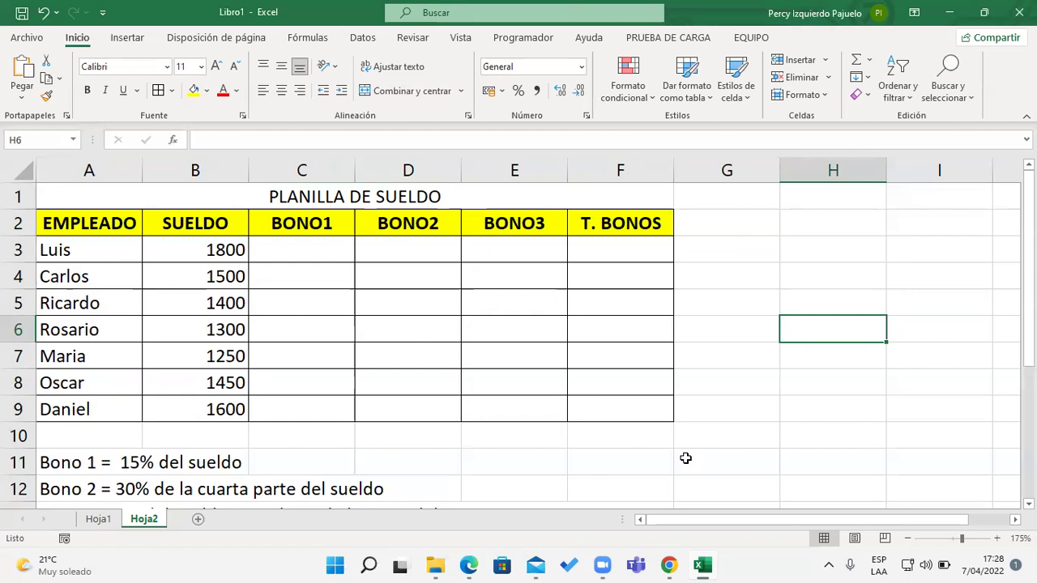
left_click(689, 418)
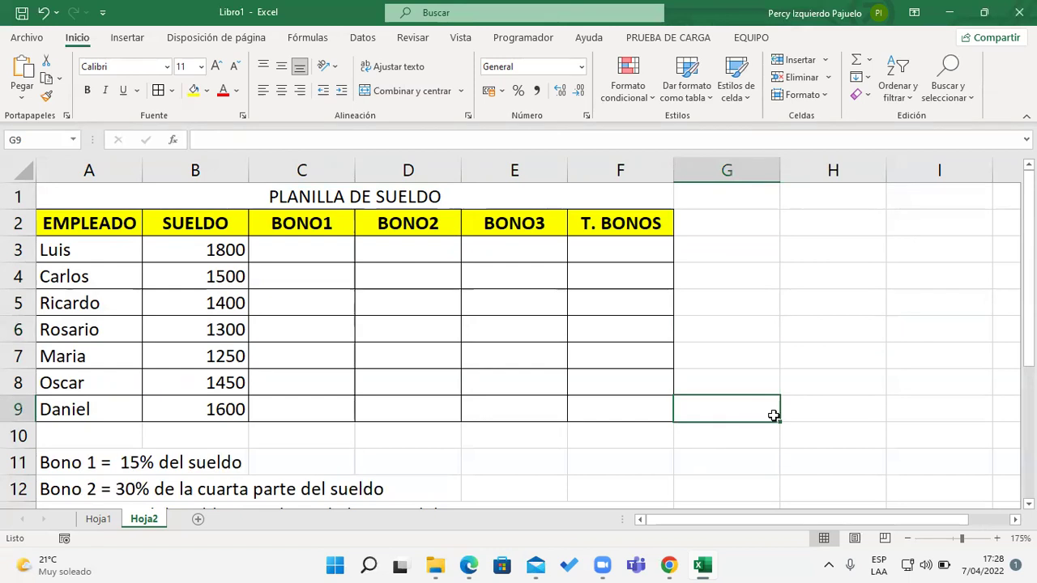
scroll(774, 416, "down", 1)
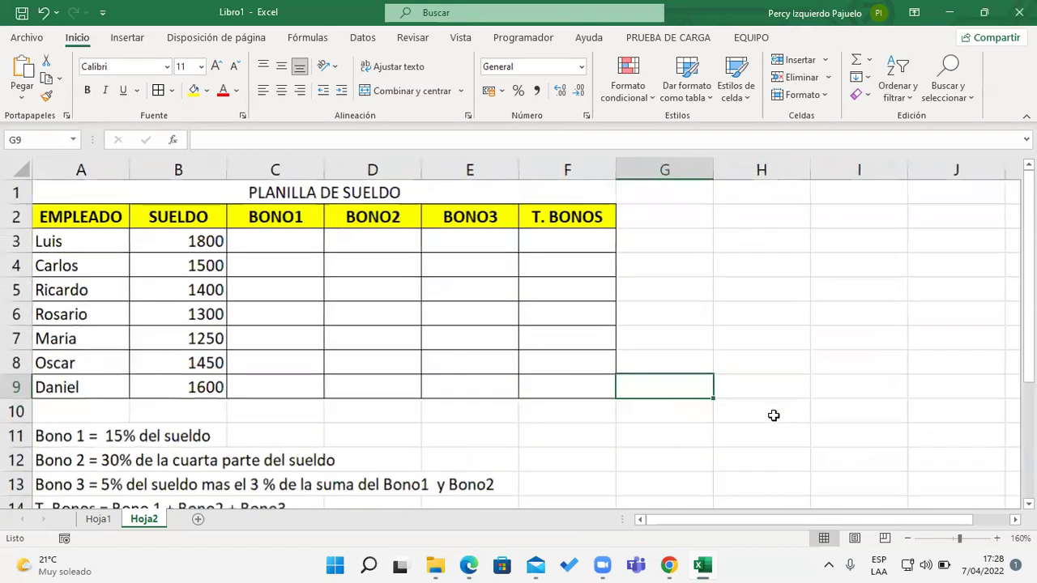
left_click(312, 249)
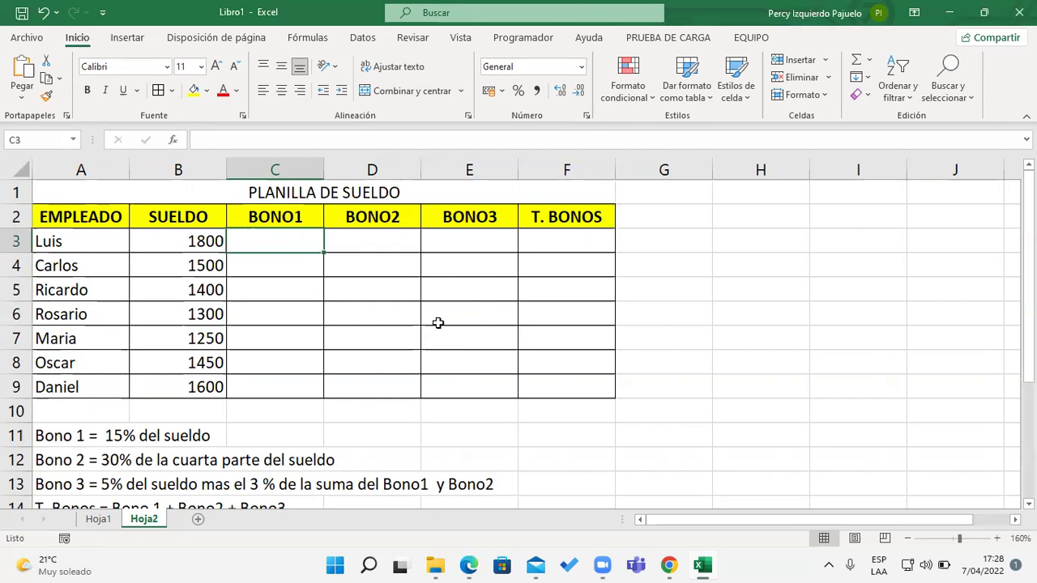
Enter =15%*B3 in C3 and copy it down through C9.
type("=")
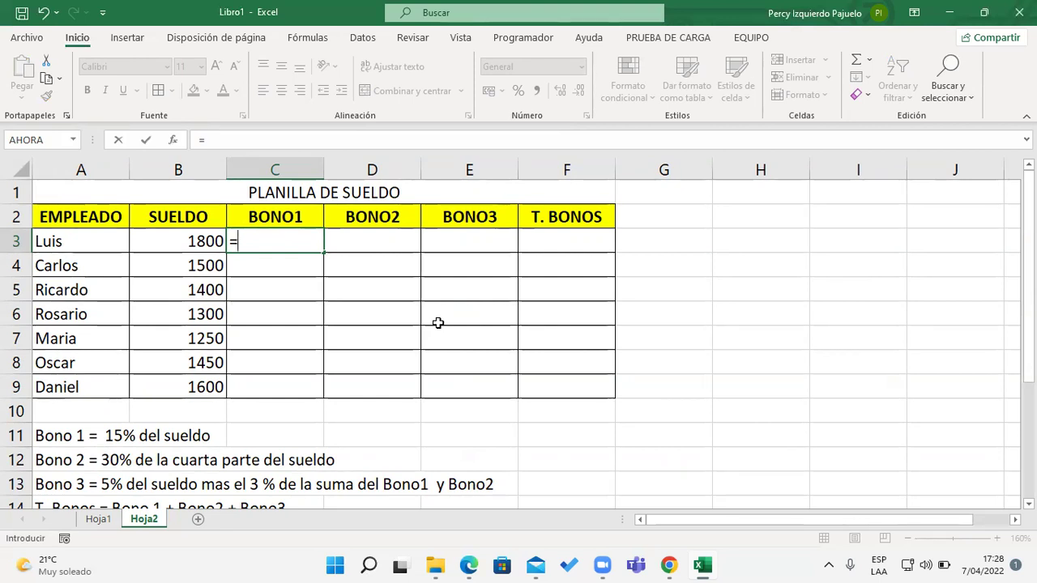
type("15%")
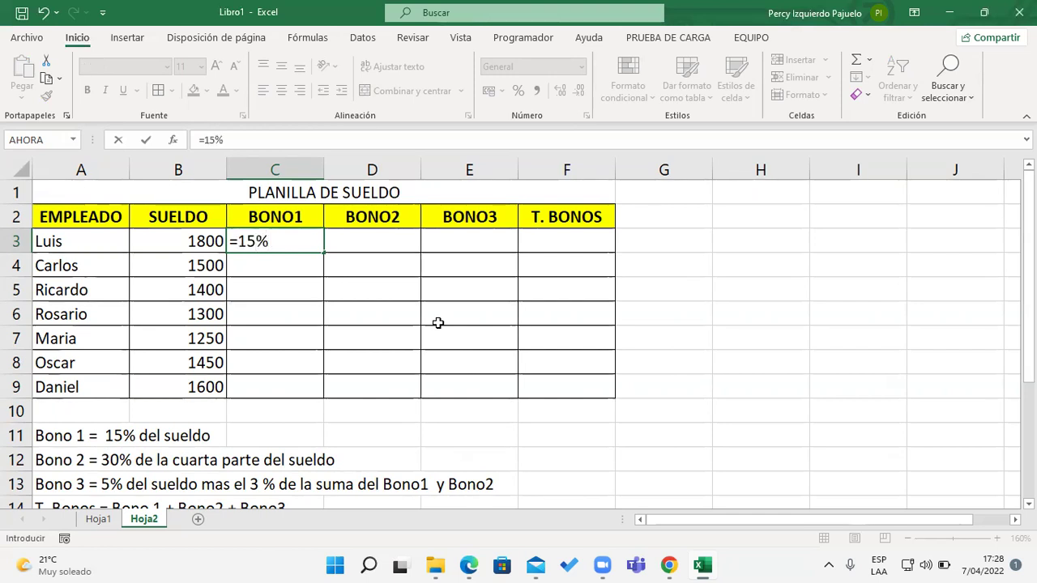
type("*")
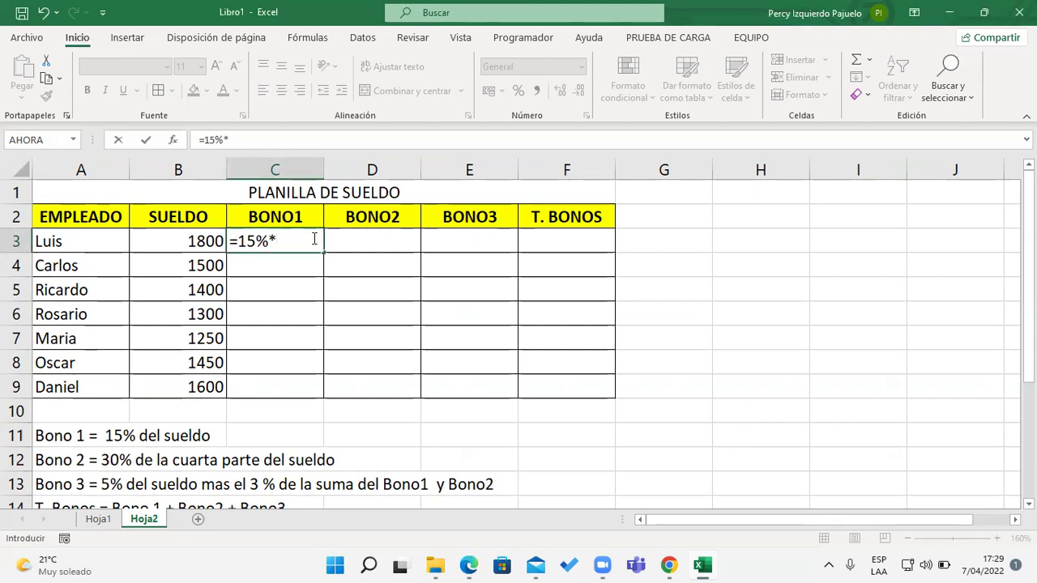
left_click(186, 241)
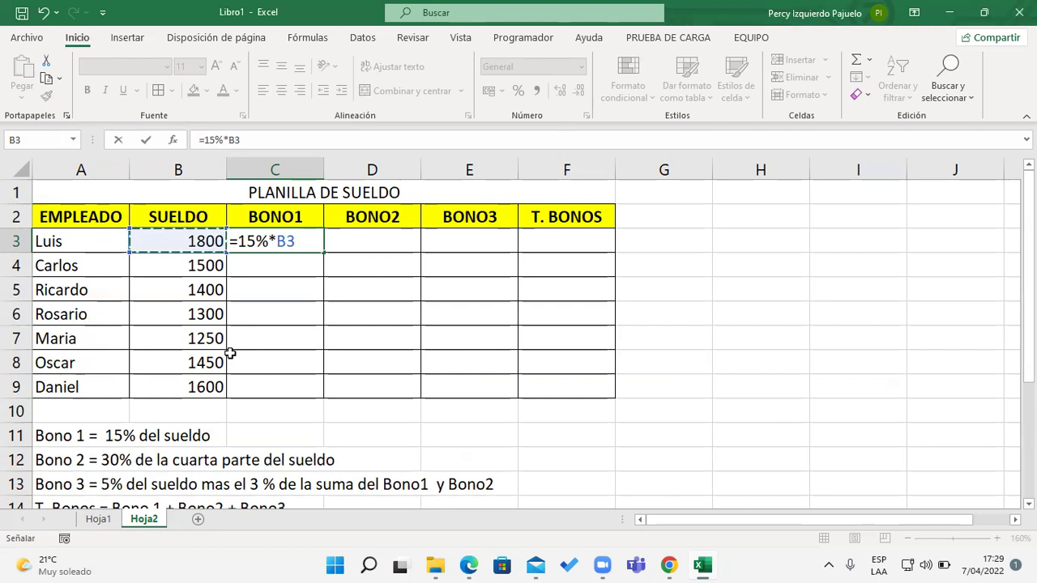
key("Return")
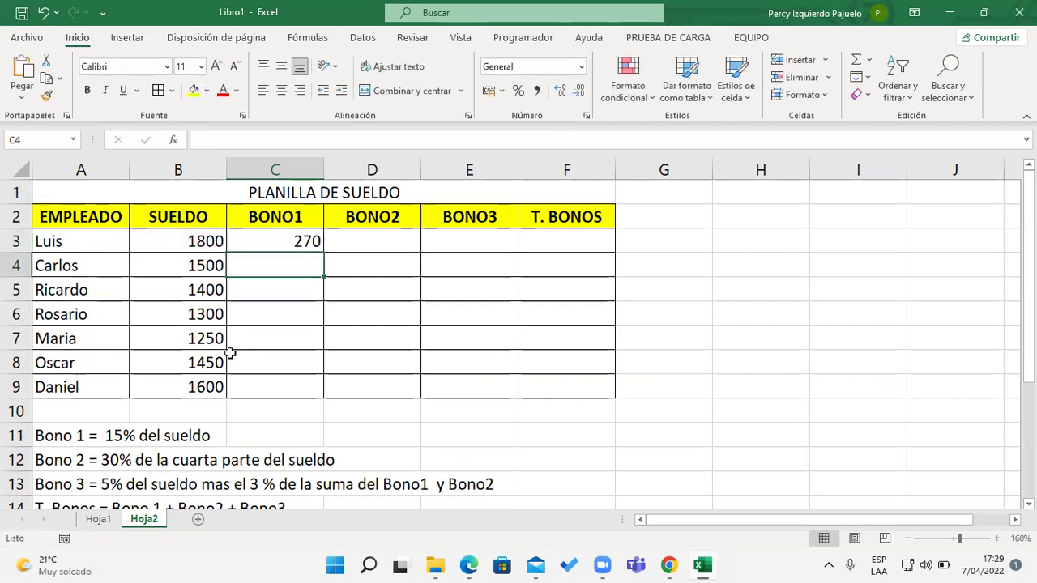
left_click(310, 243)
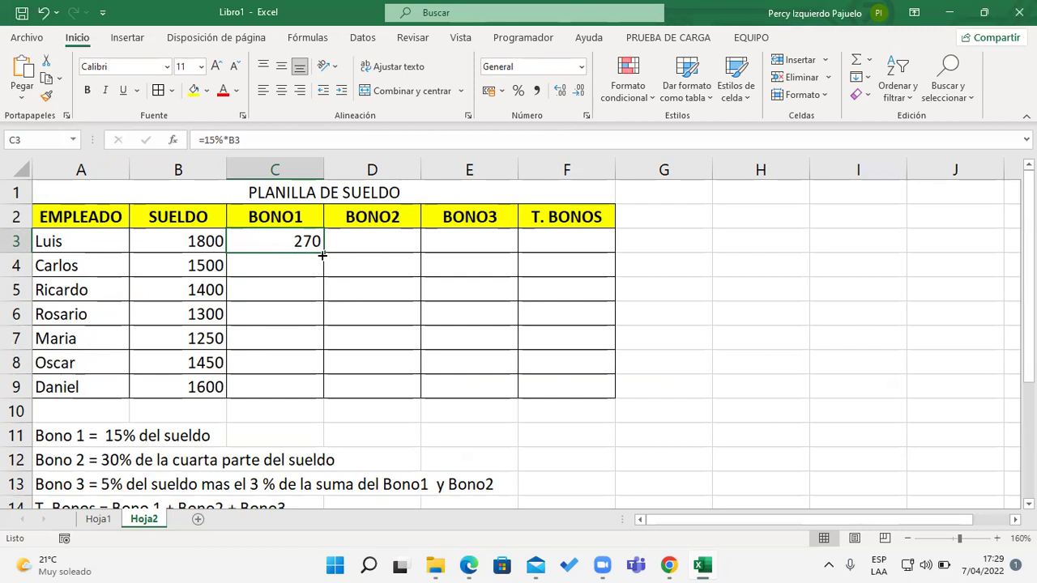
left_click_drag(322, 255, 324, 394)
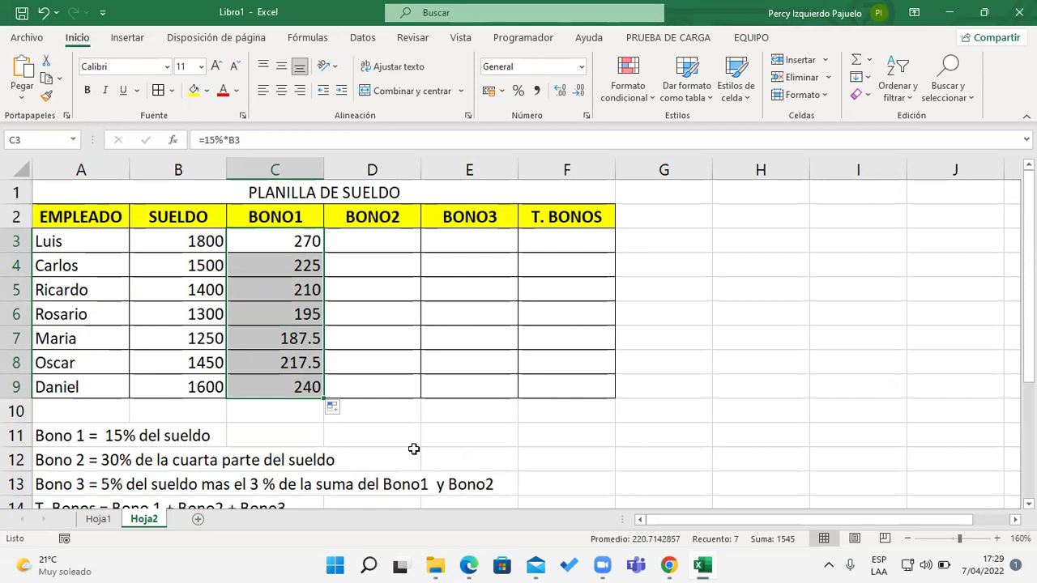
double_click(306, 242)
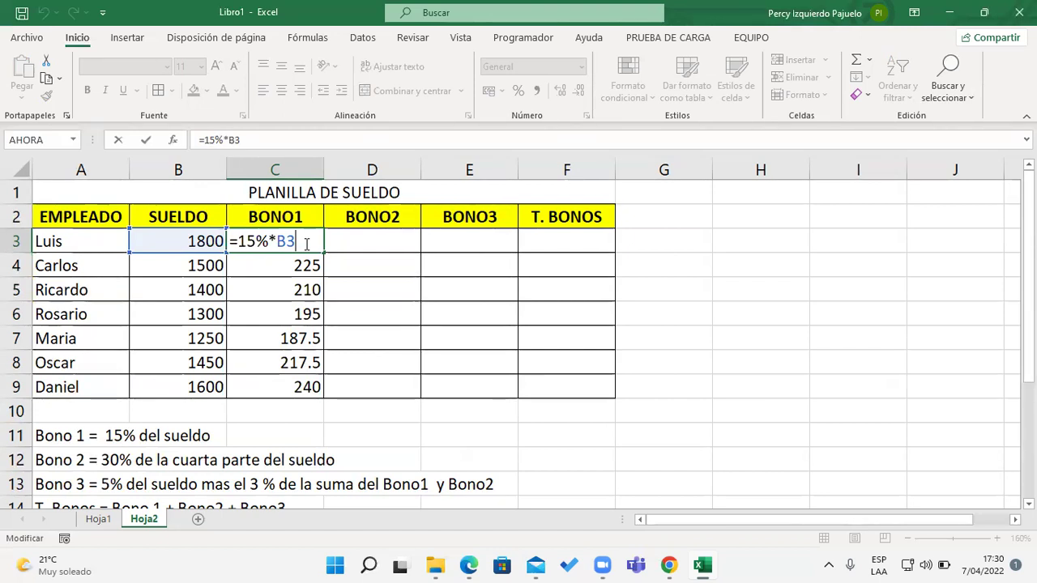
key("Return")
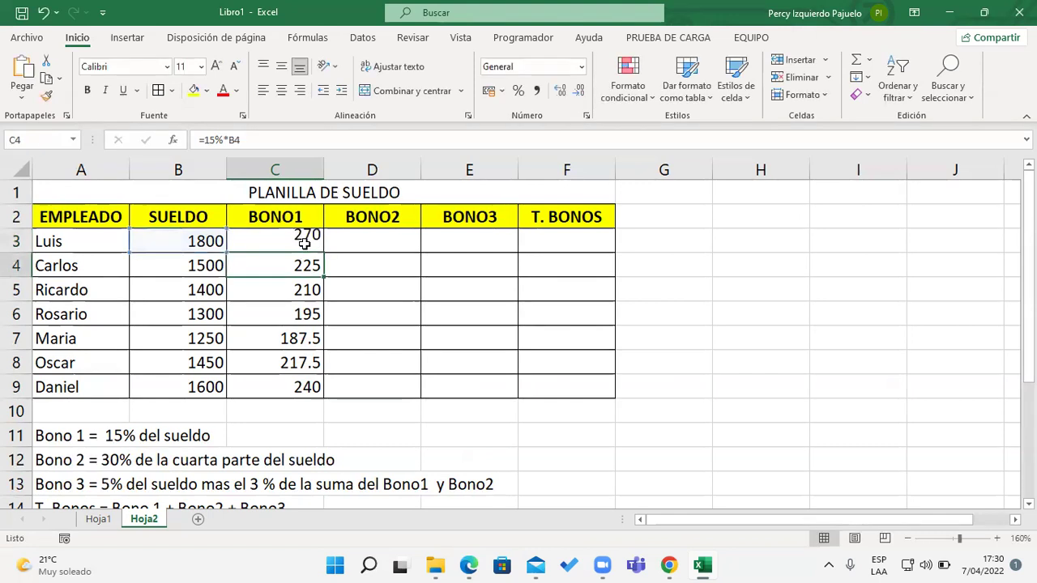
left_click(396, 244)
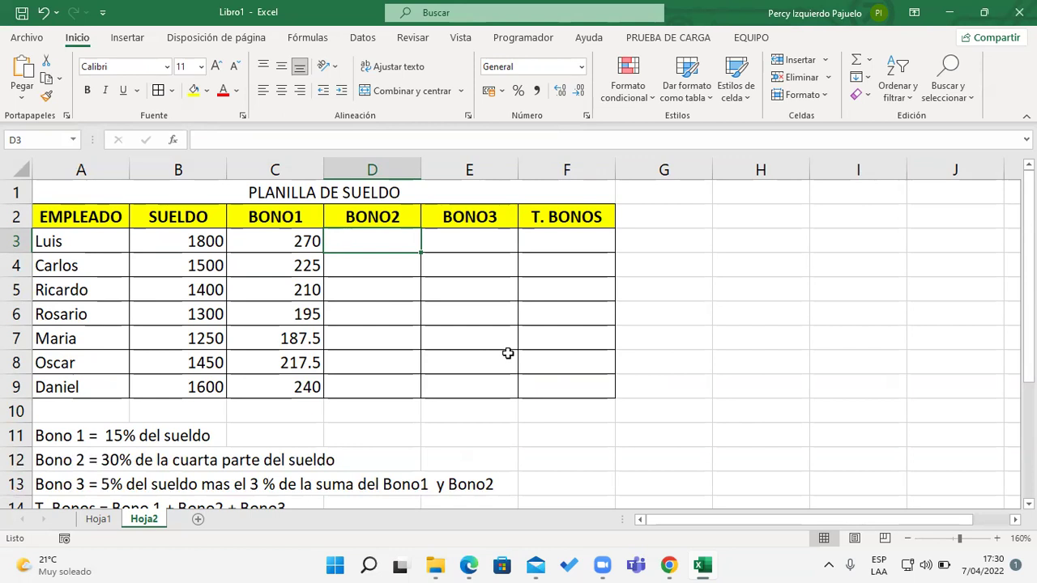
Begin the BONO2 formula in D3 with an equals sign.
type("=")
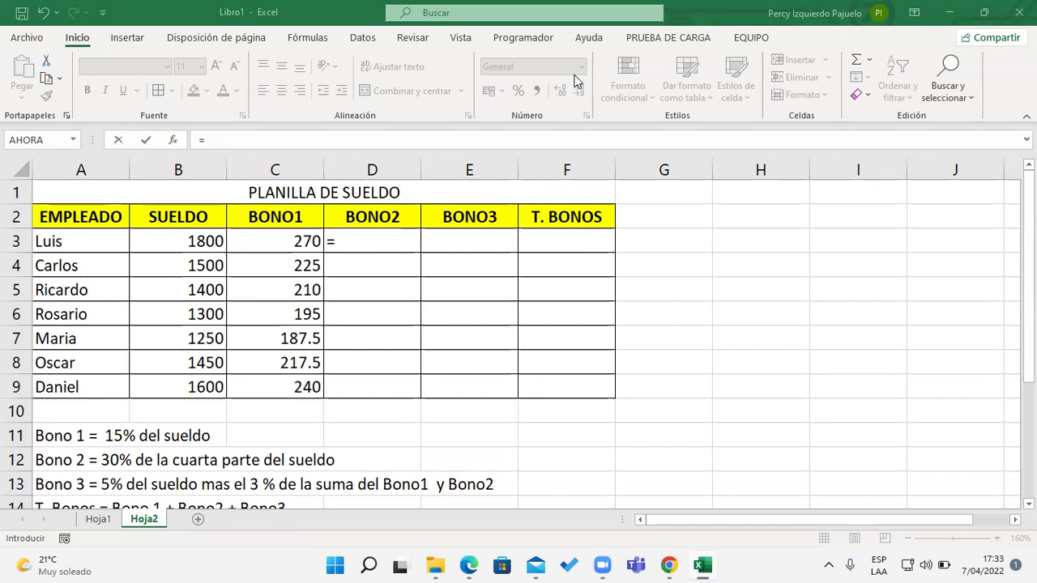
left_click(414, 241)
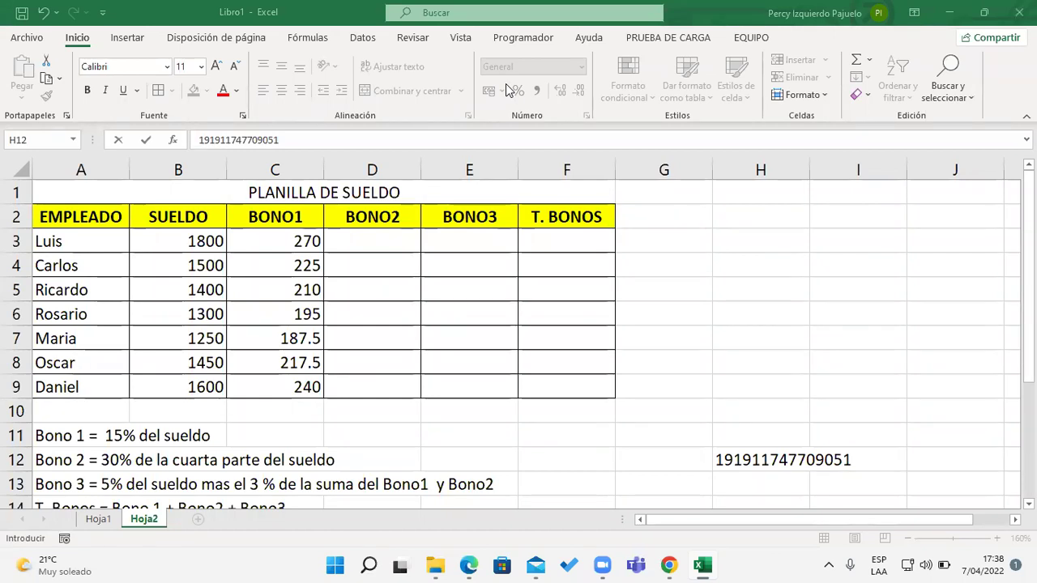
Commit the long number in H12 by selecting D3.
left_click(371, 241)
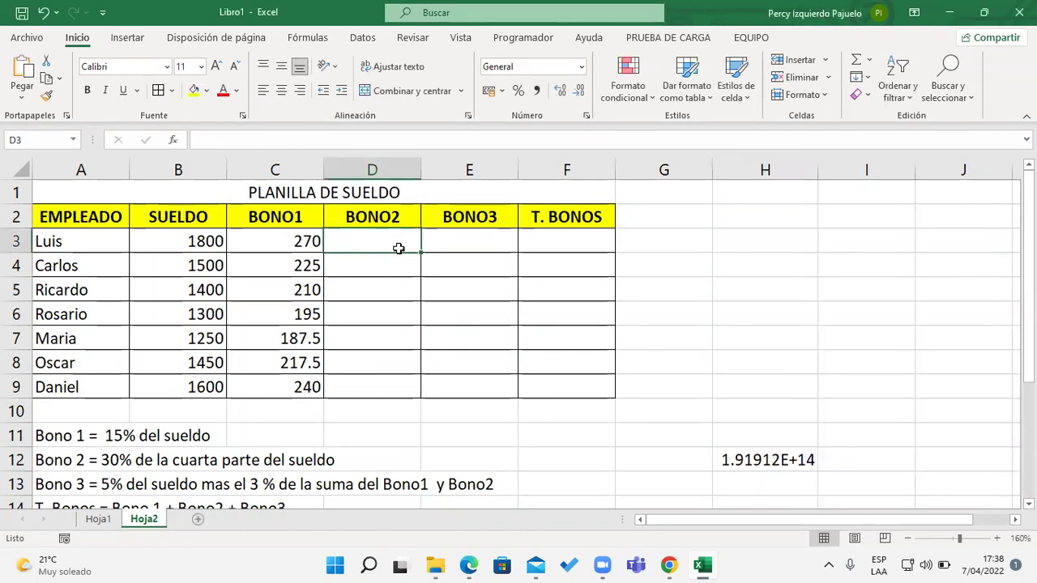
Clear H12 and type Luis's BONO2 formula =30%*B3/4 in D3.
left_click(719, 451)
key("Delete")
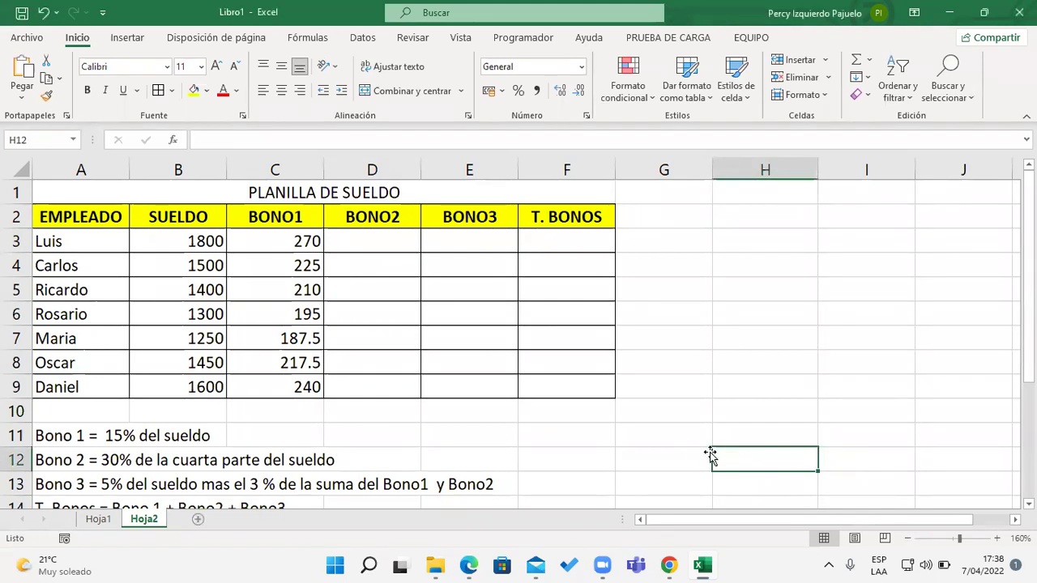
left_click(374, 239)
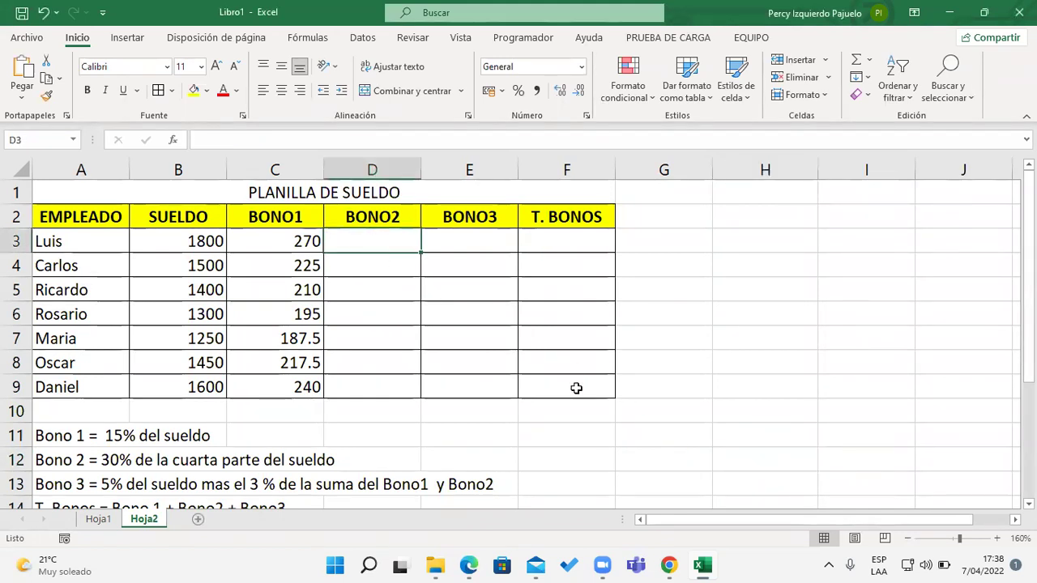
type("=")
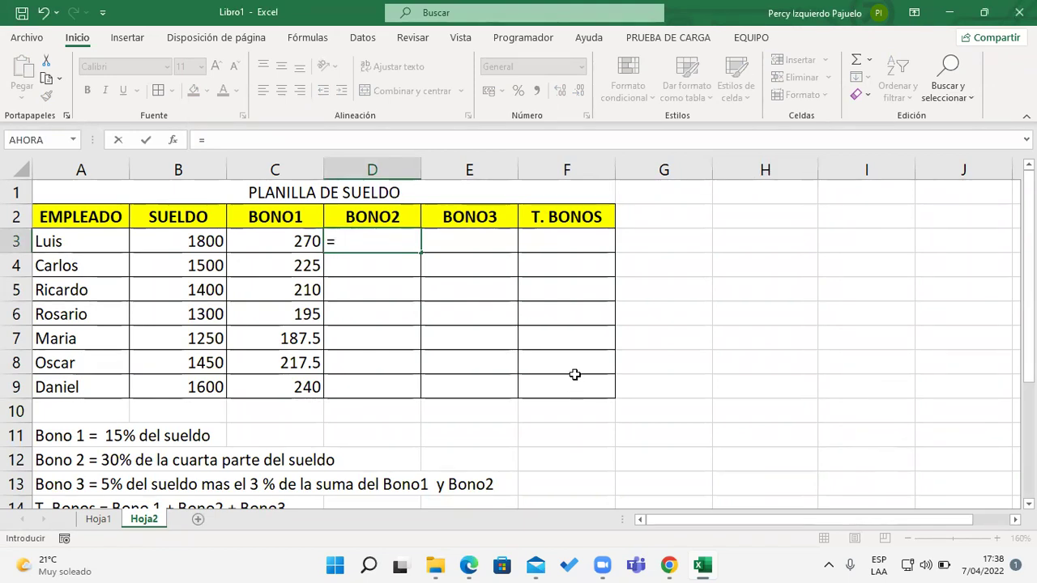
type("30%*")
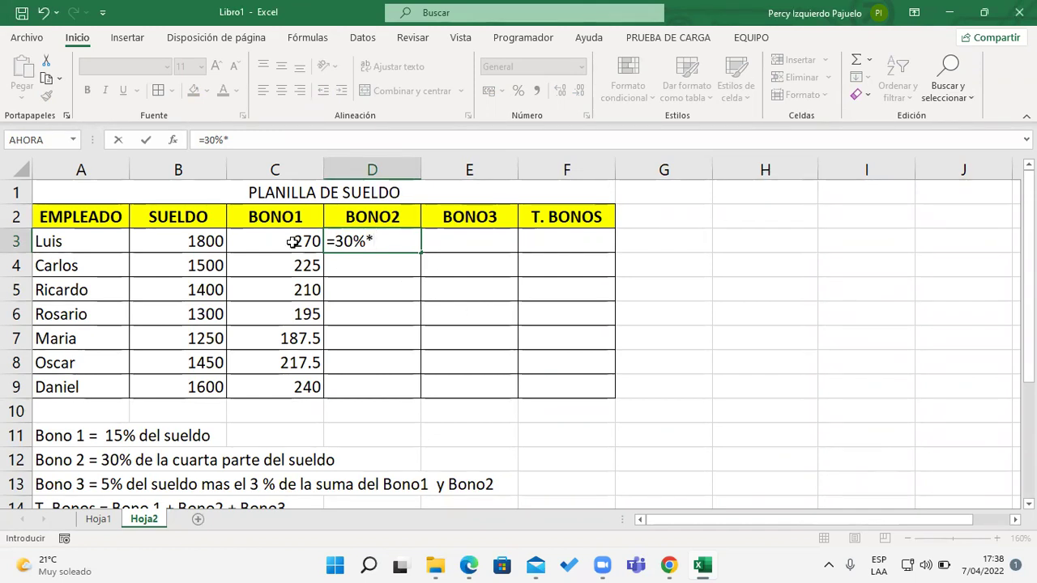
left_click(211, 237)
type("*1/4")
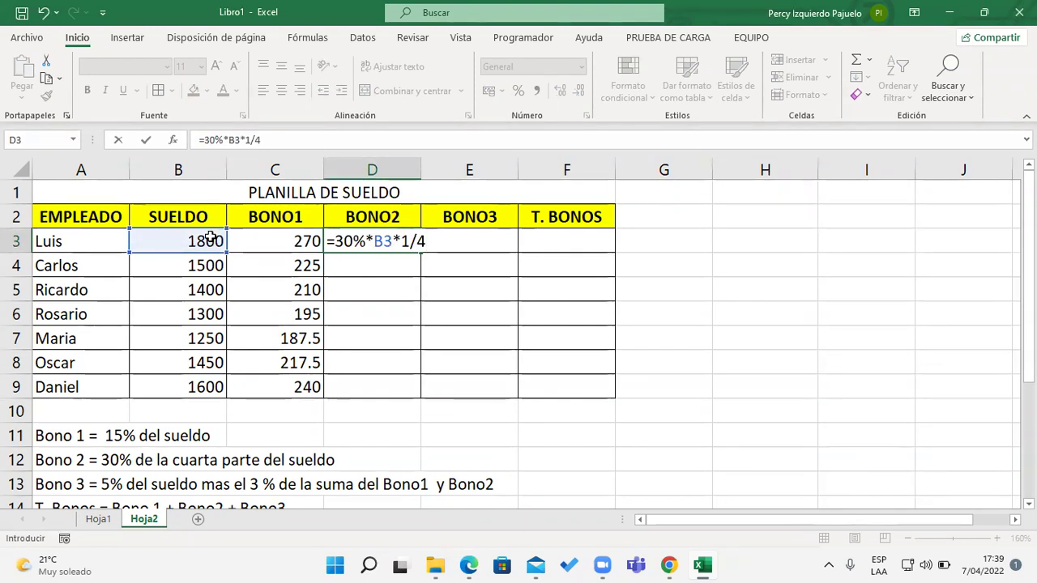
key("BackSpace")
key("BackSpace")
key("BackSpace")
key("BackSpace")
type("/4")
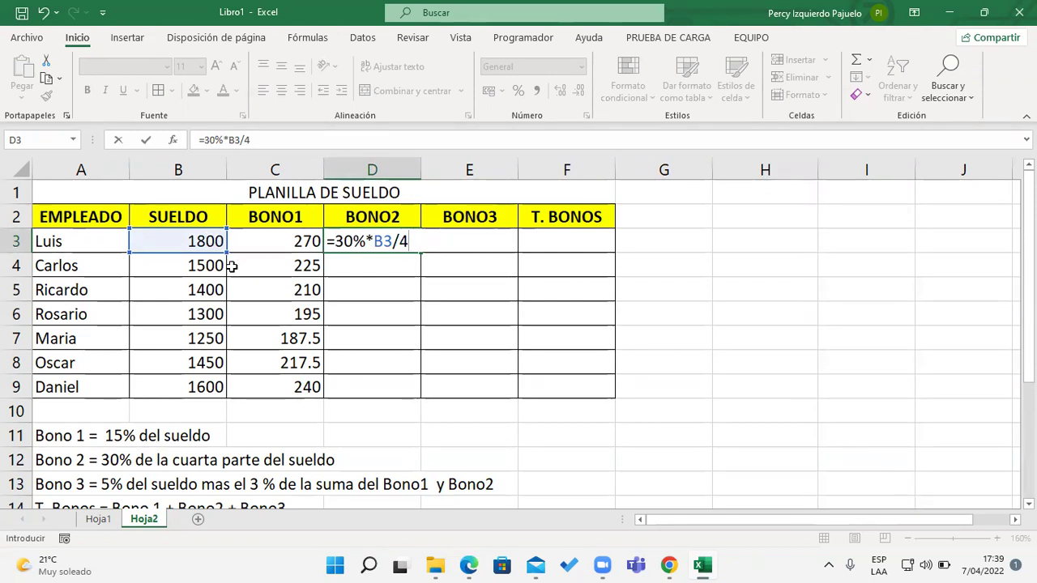
double_click(375, 242)
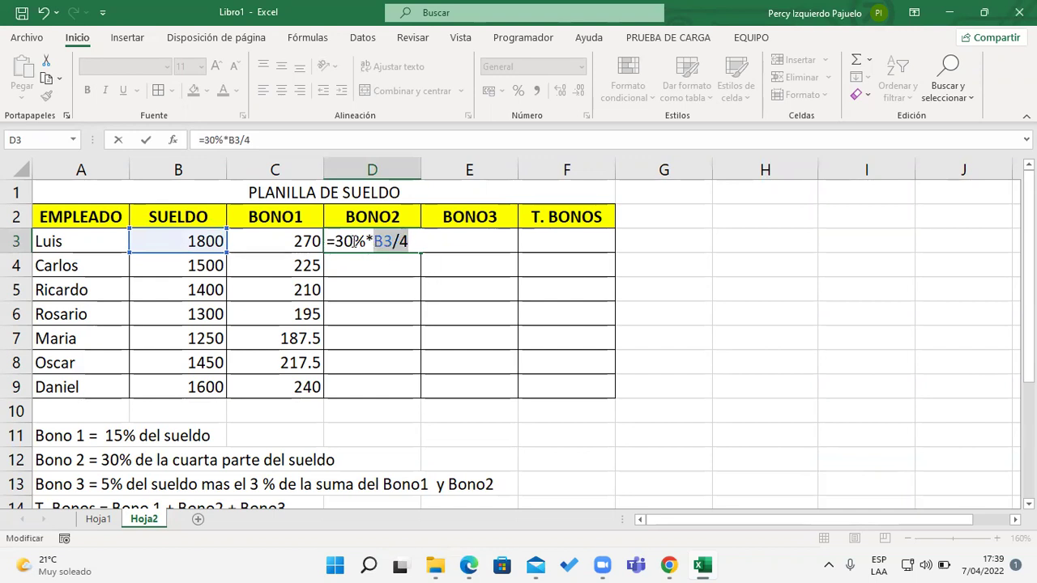
left_click(407, 237)
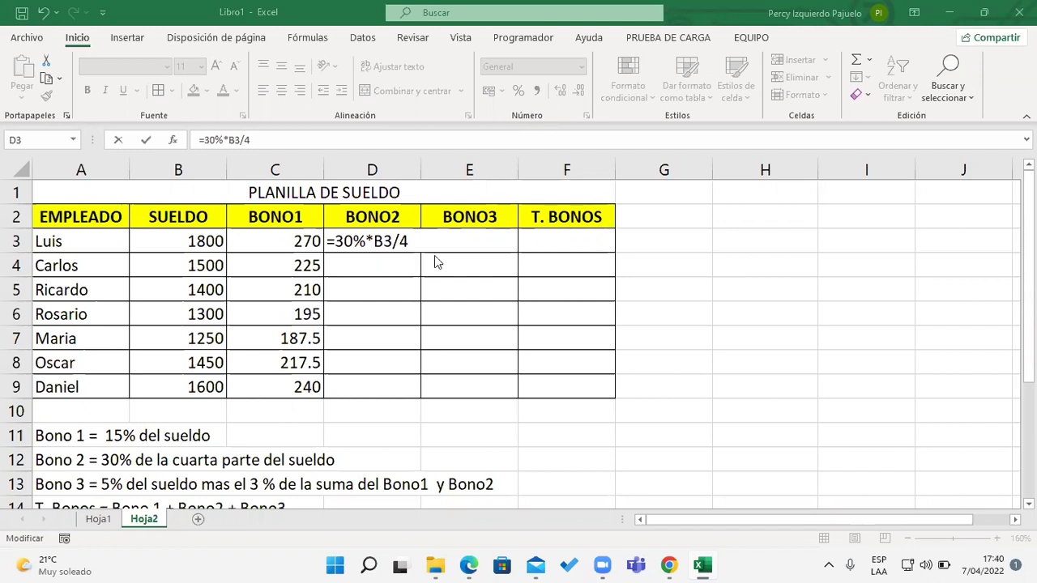
Copy the BONO2 formula from D3 down to D9, giving 135 to 120.
double_click(415, 241)
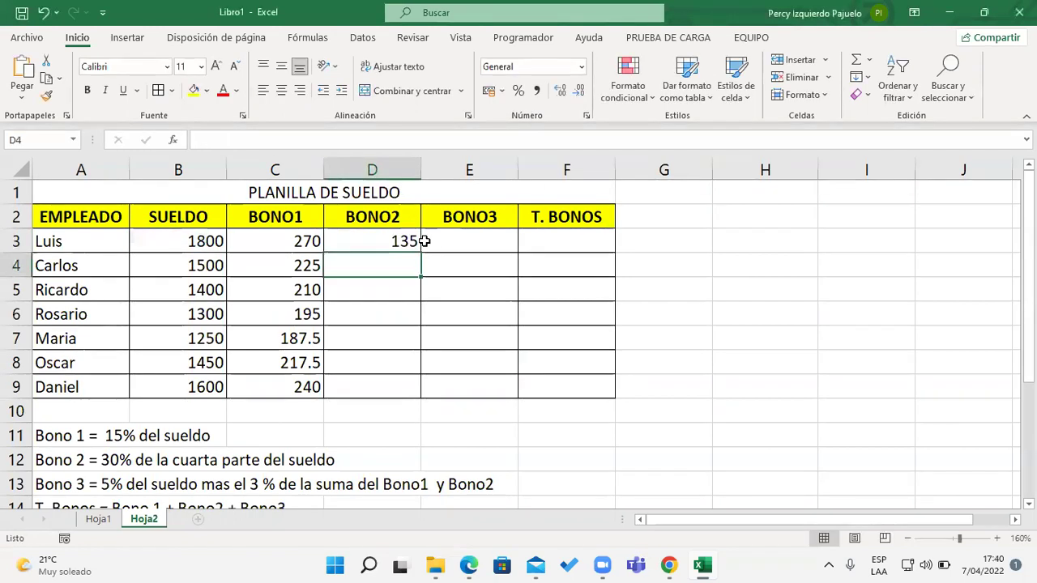
left_click(419, 243)
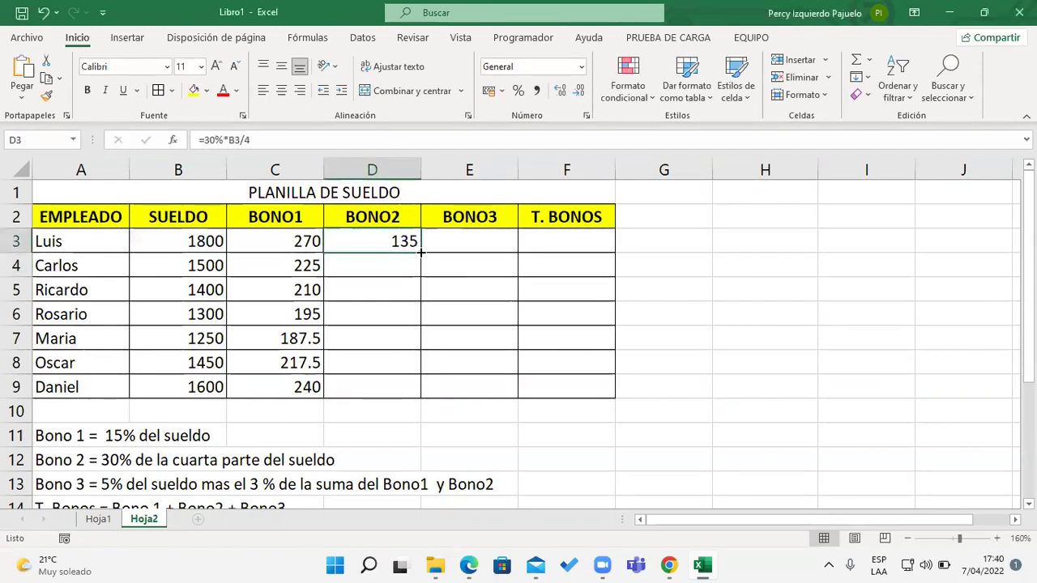
left_click_drag(419, 248, 407, 389)
left_click(488, 243)
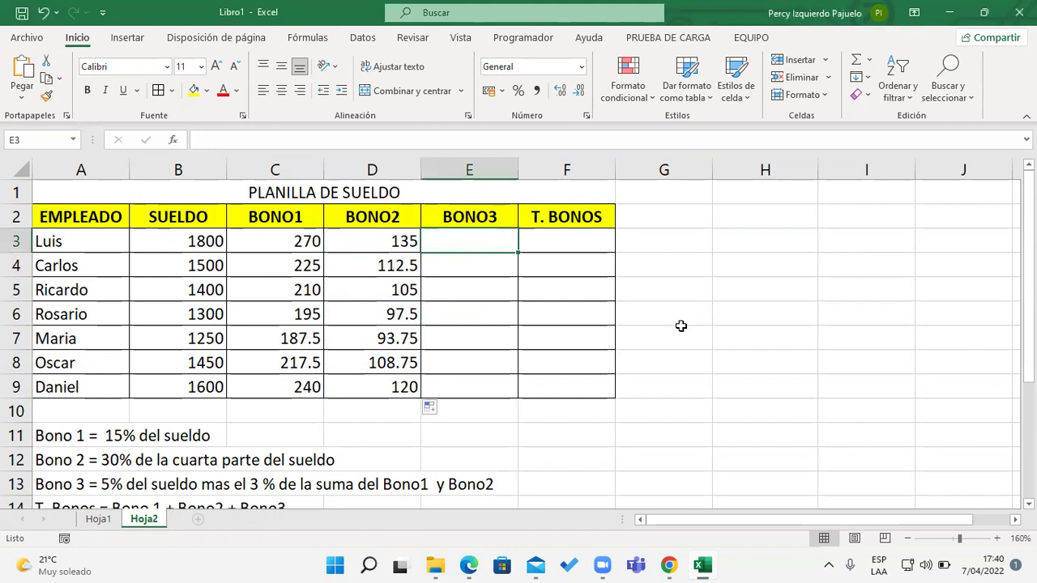
Type Luis's BONO3 formula =5%*B3+3%*(C3+D3) in E3.
type("=")
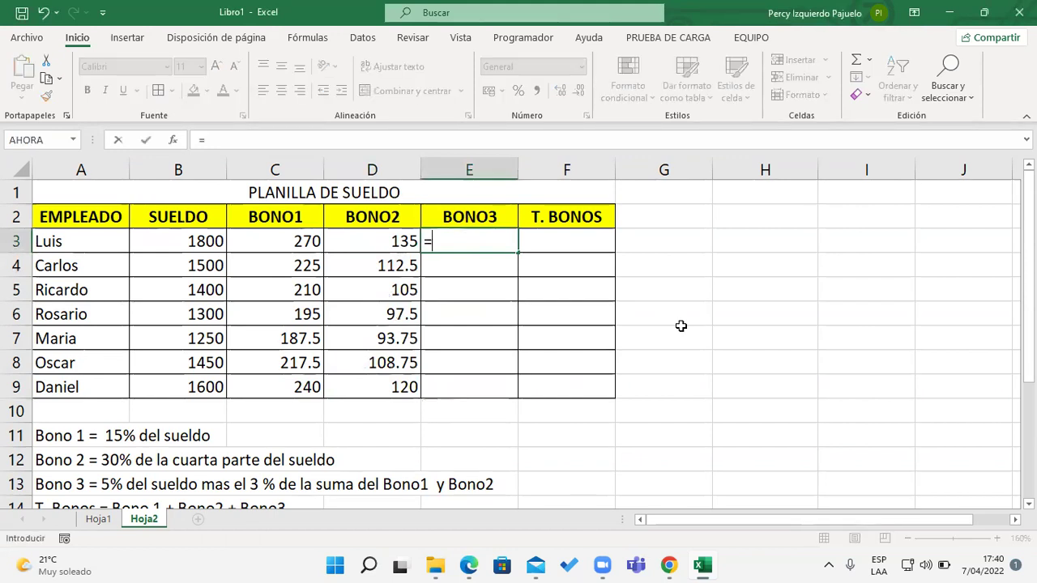
type("5%*")
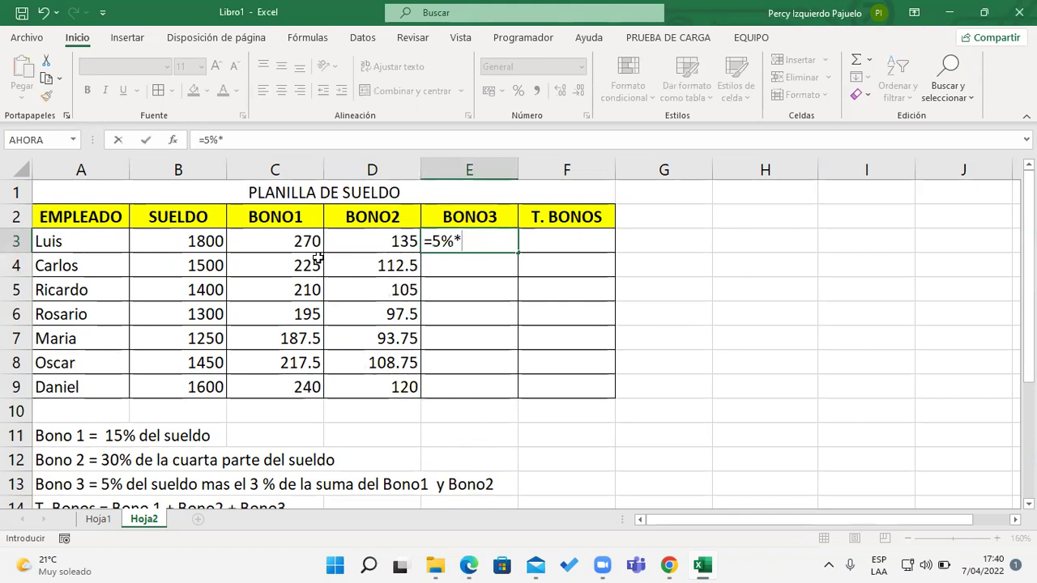
left_click(215, 242)
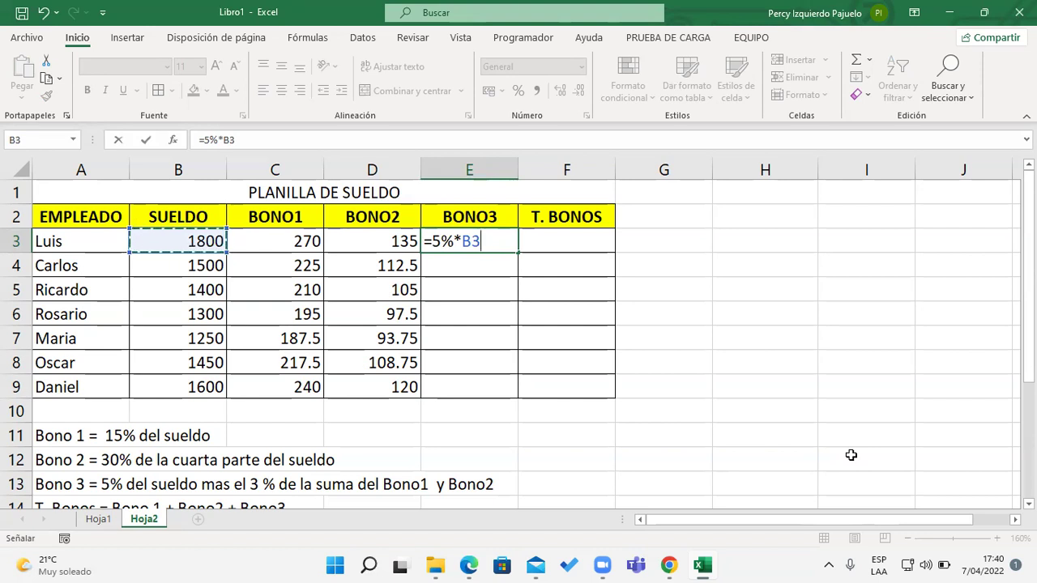
type("+")
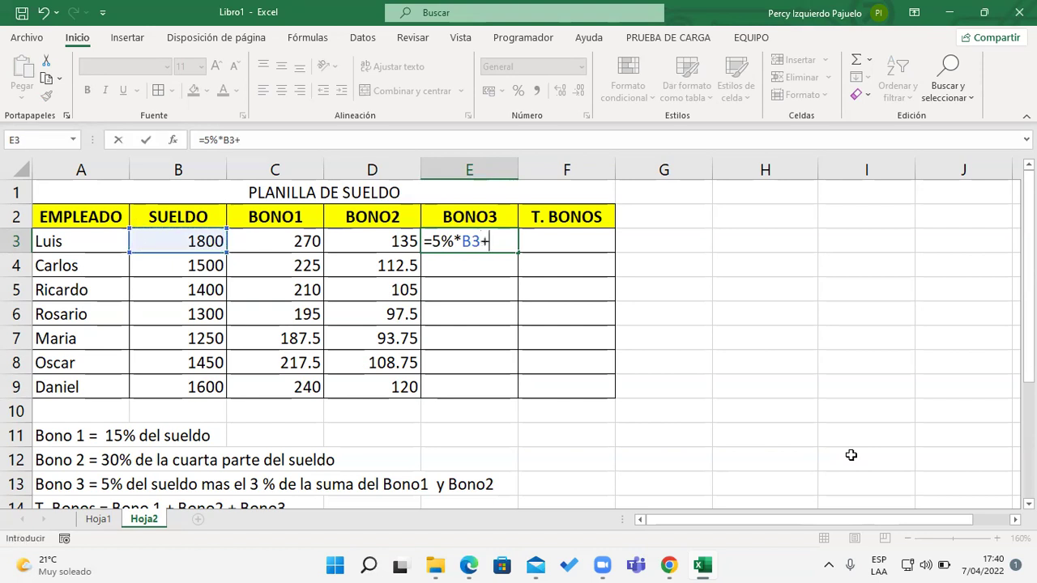
type("3%")
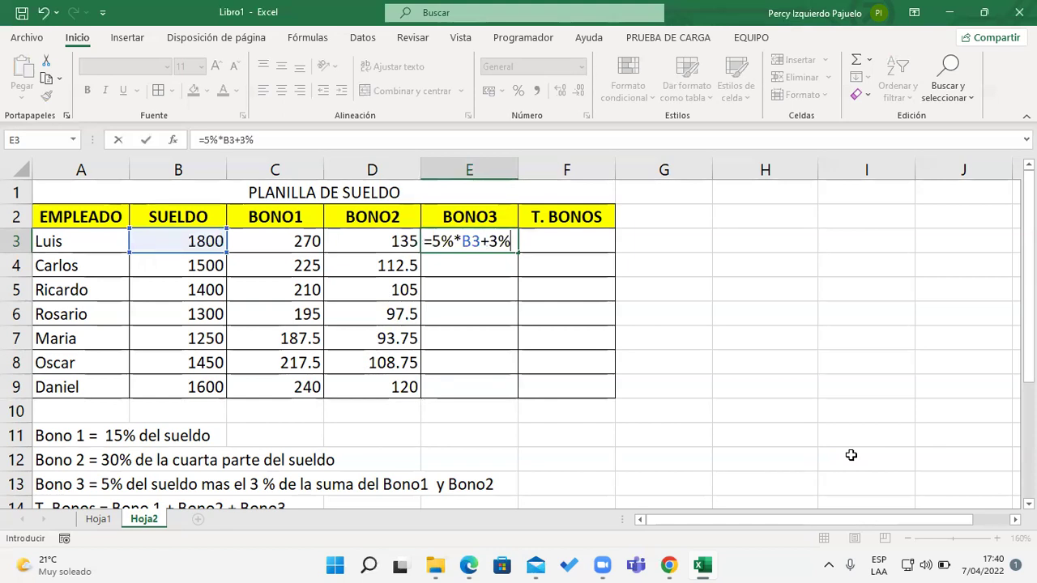
type("*")
type("(")
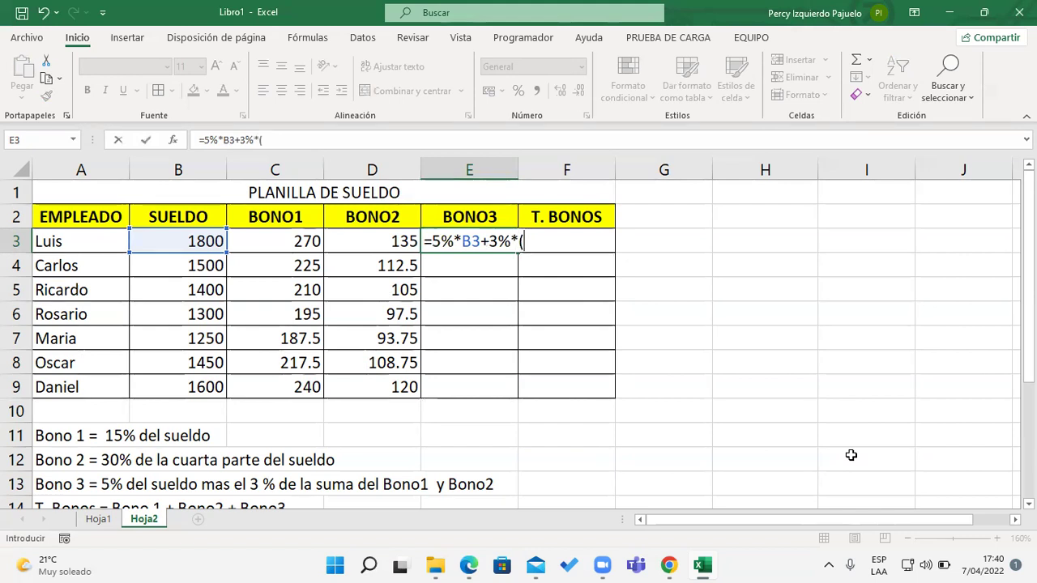
left_click(306, 242)
type("+")
left_click(365, 241)
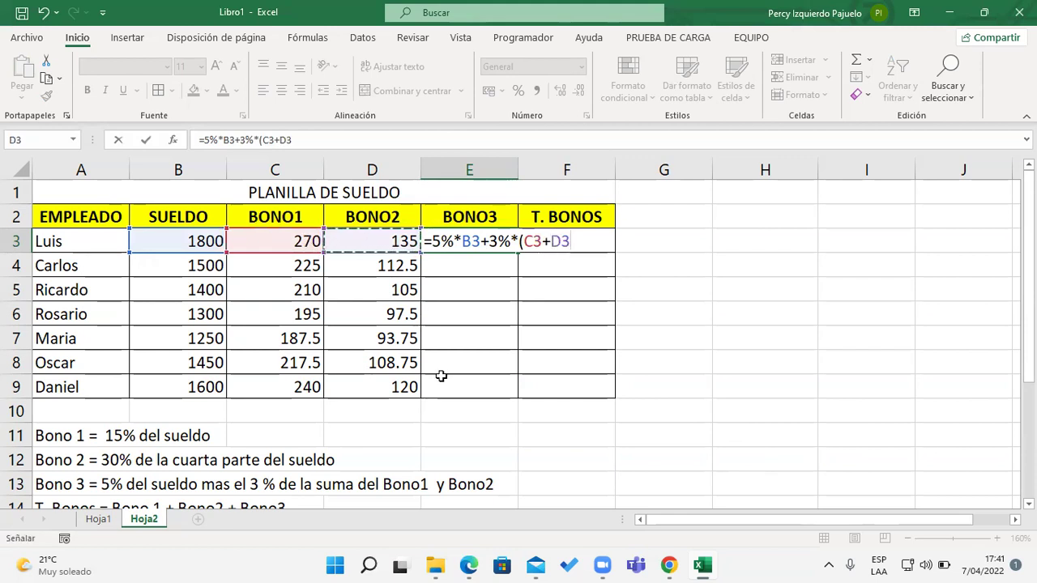
type(")")
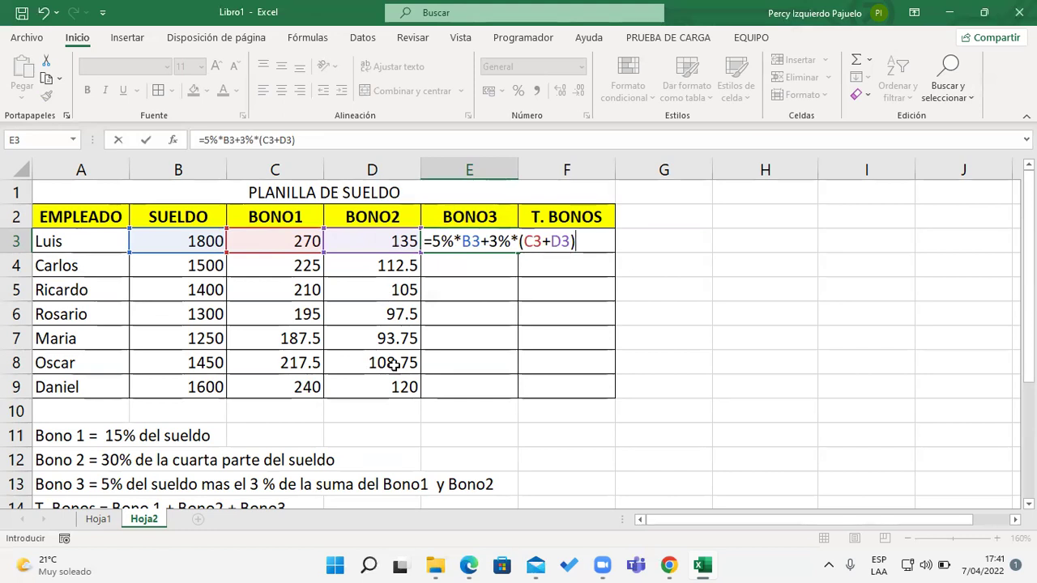
mouse_move(520, 241)
left_mouse_down()
mouse_move(577, 241)
mouse_move(489, 241)
left_mouse_up()
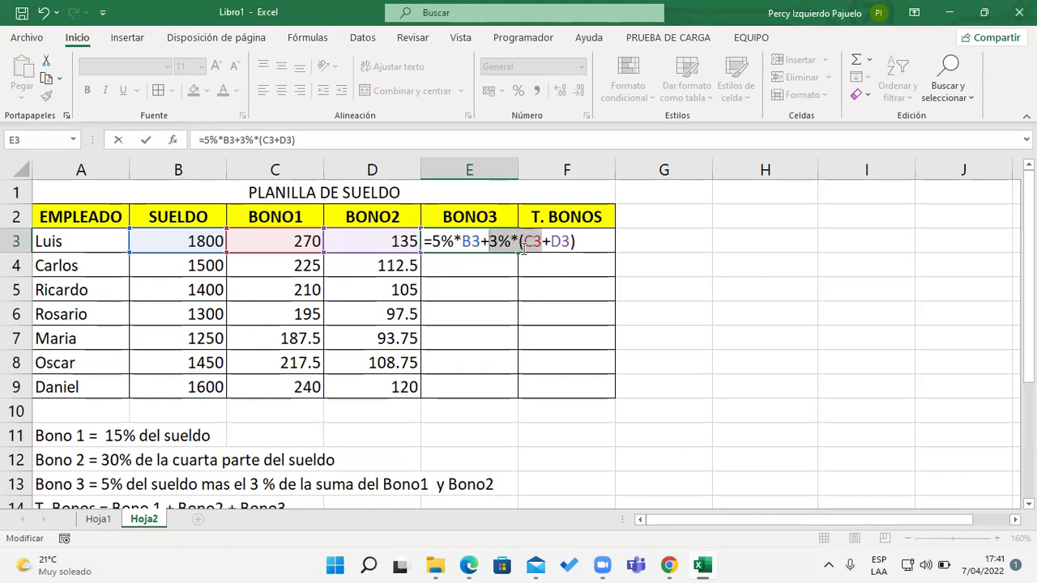
left_click_drag(551, 242, 571, 241)
left_click(570, 242)
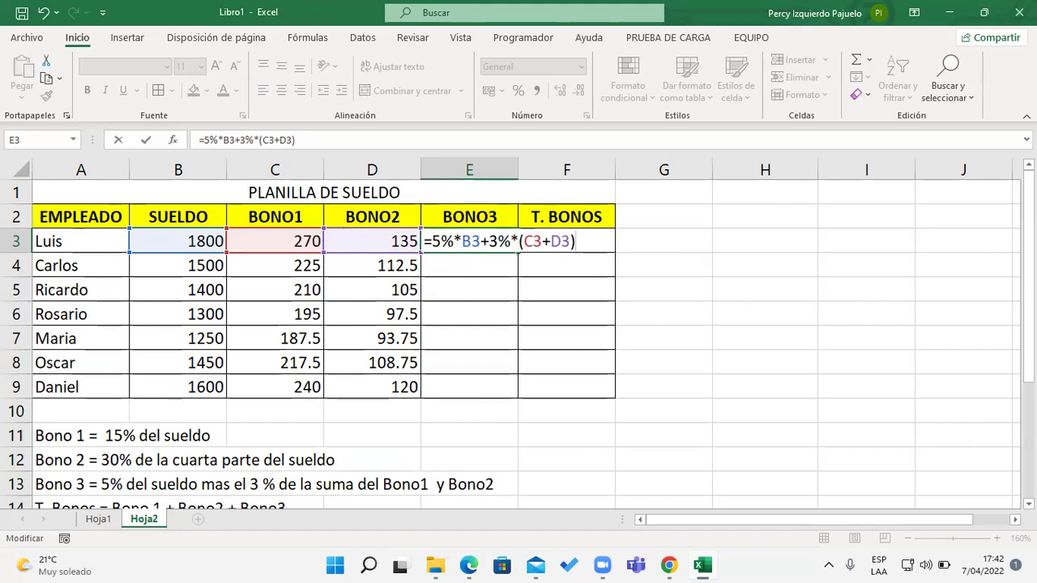
left_click_drag(1029, 356, 1029, 362)
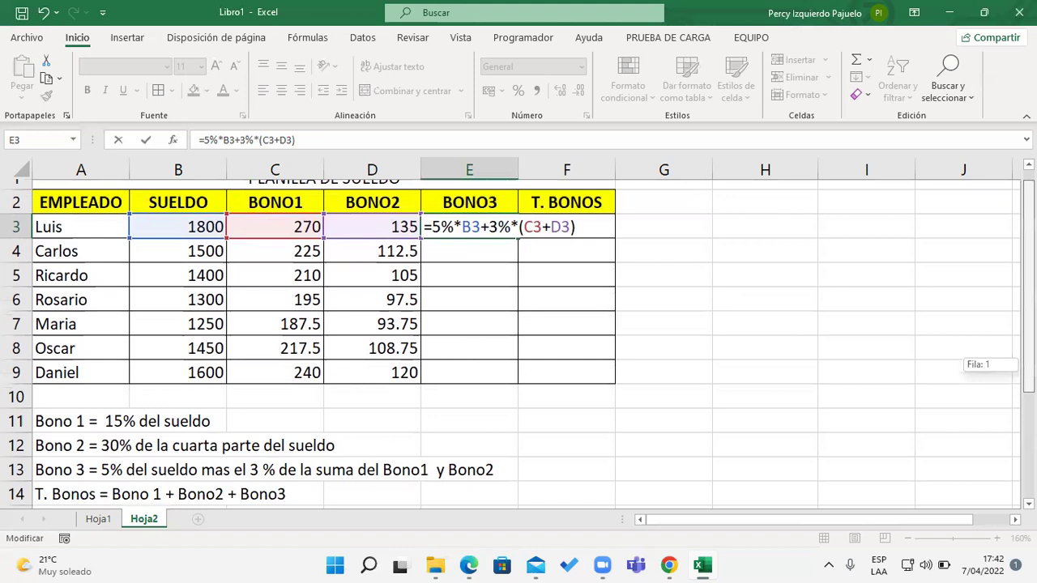
left_click_drag(1029, 362, 1029, 367)
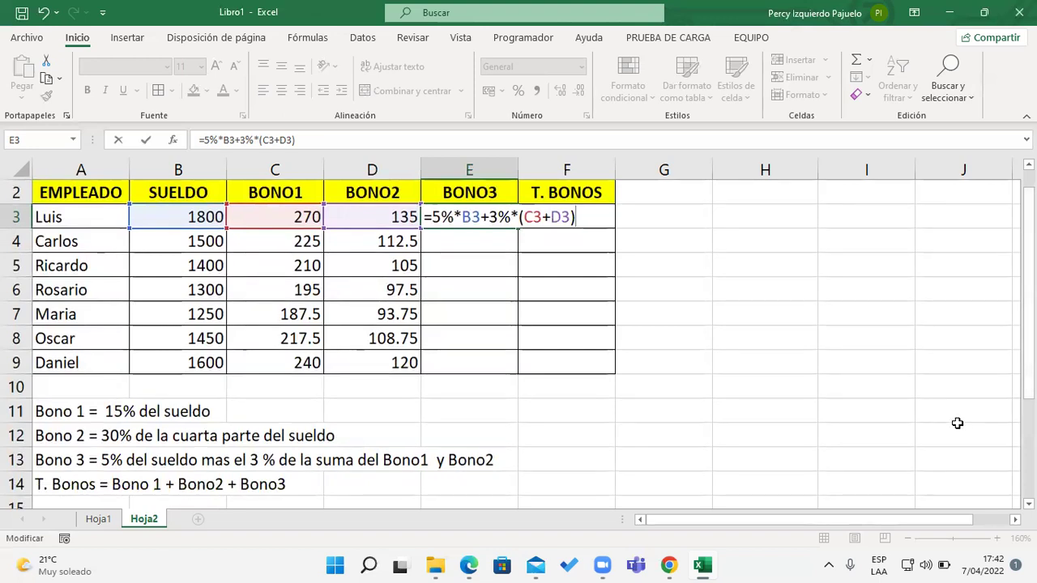
left_click_drag(481, 217, 437, 215)
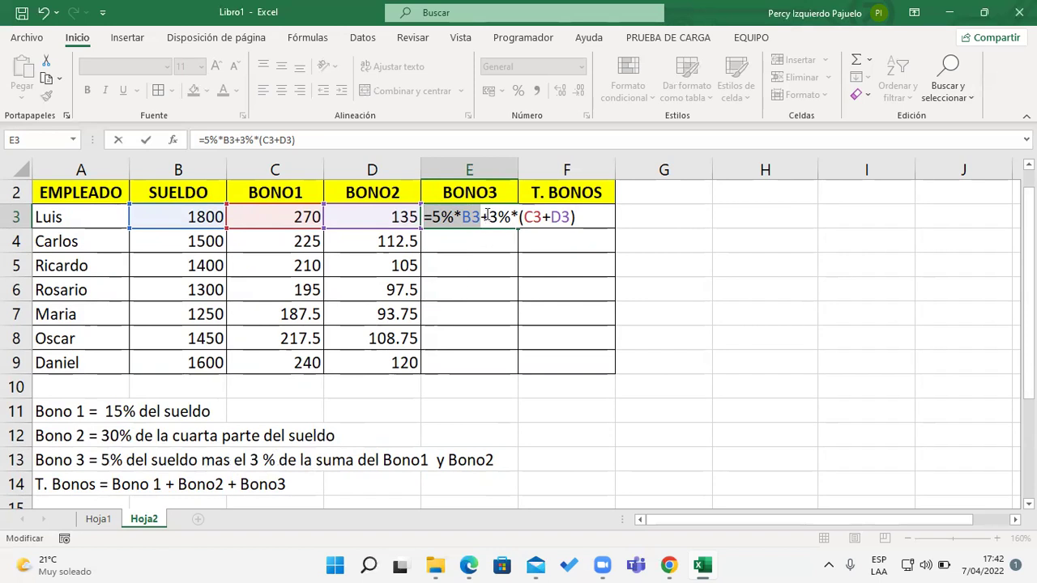
left_click_drag(488, 217, 518, 217)
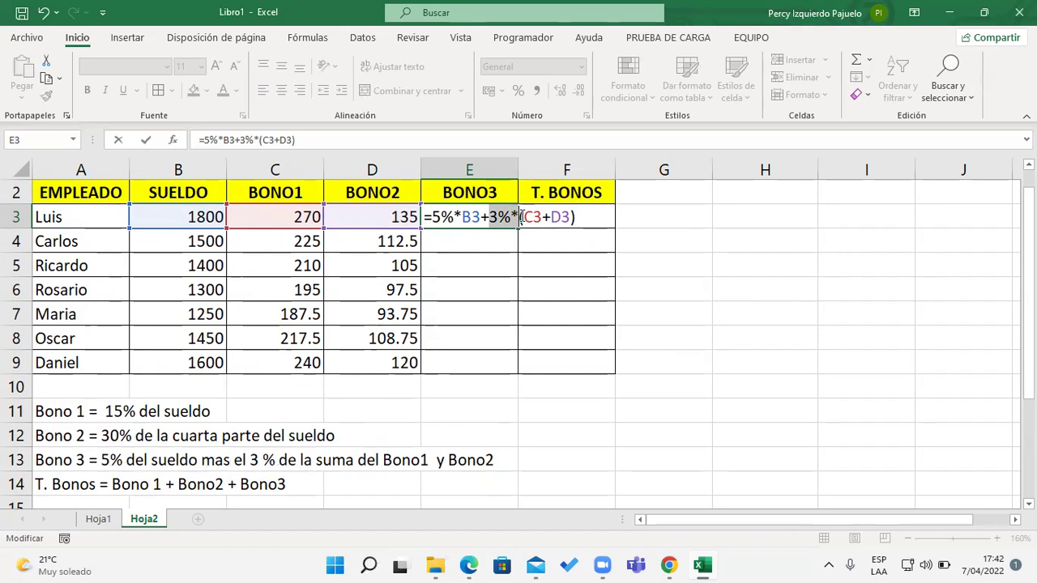
left_click_drag(520, 217, 587, 216)
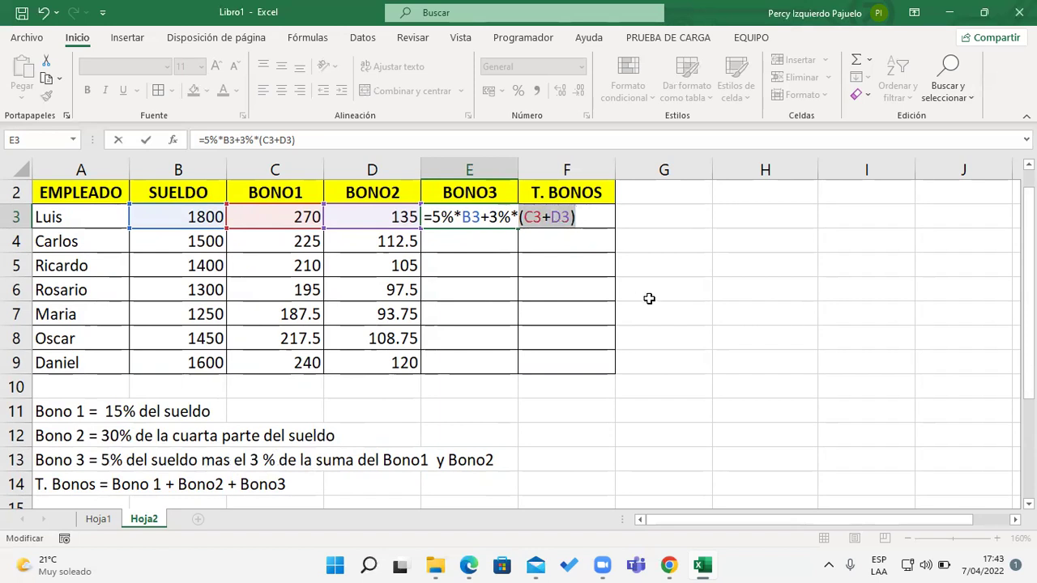
left_click(601, 218)
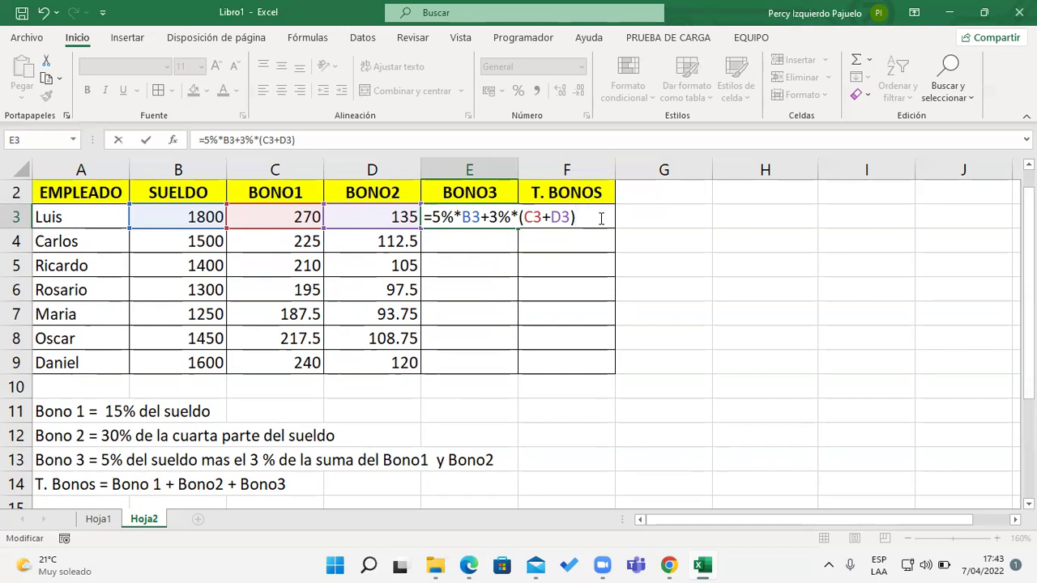
Confirm Luis's BONO3 formula (102.15), copy it down to E9, and review it.
key("Return")
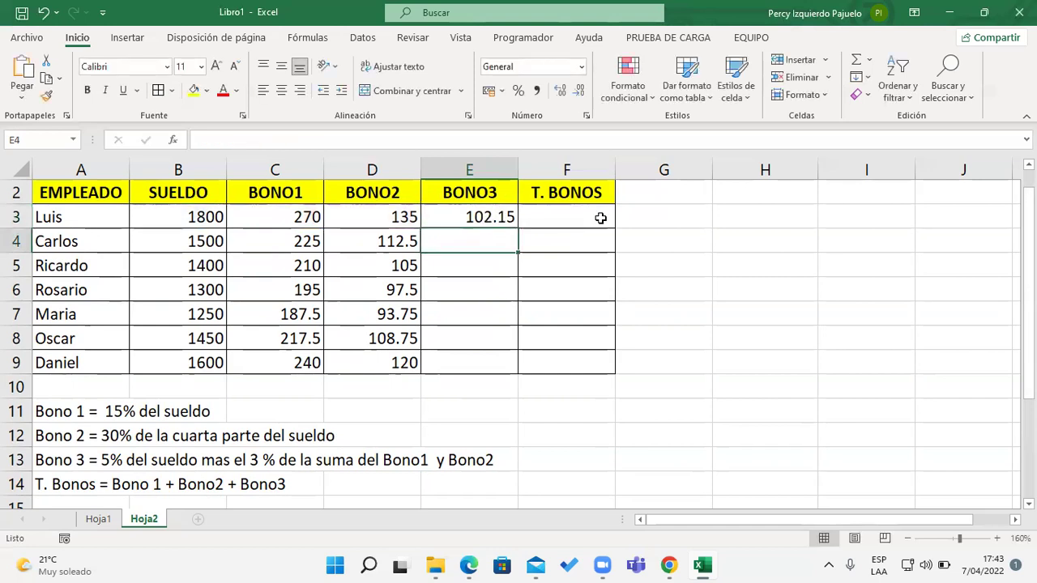
left_click(511, 212)
left_click_drag(518, 226, 506, 365)
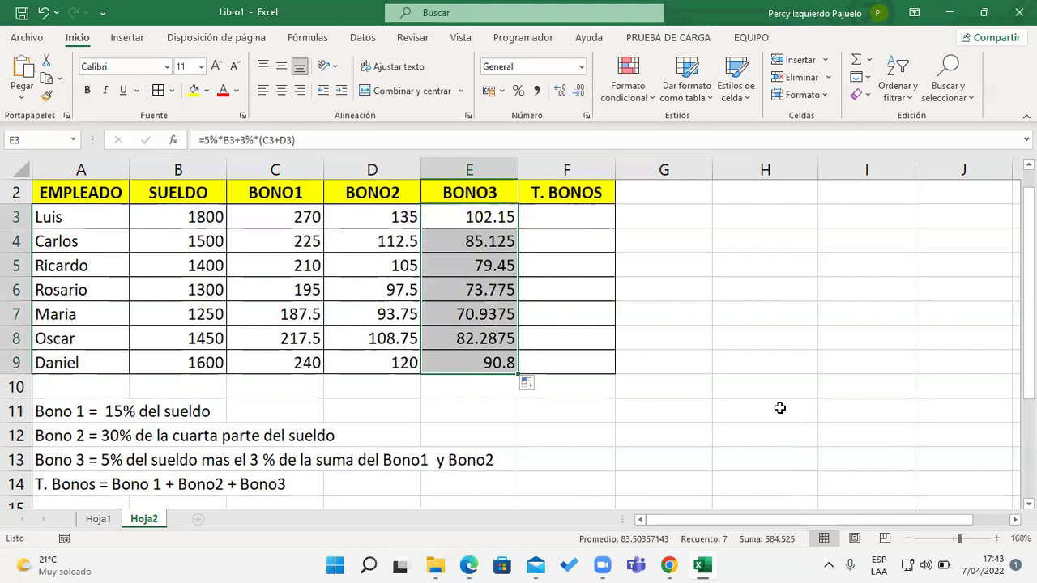
left_click(560, 214)
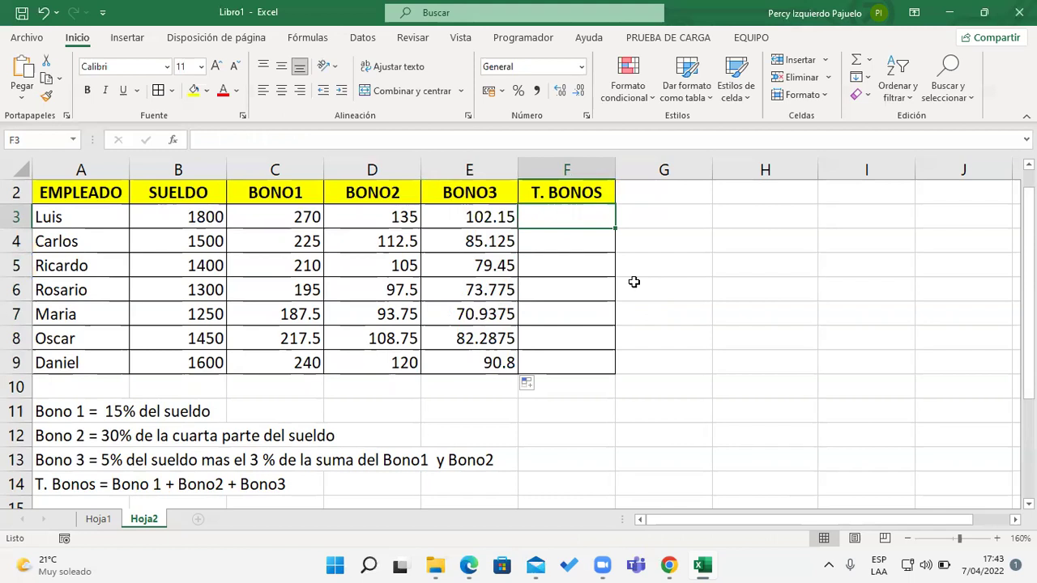
key("Left")
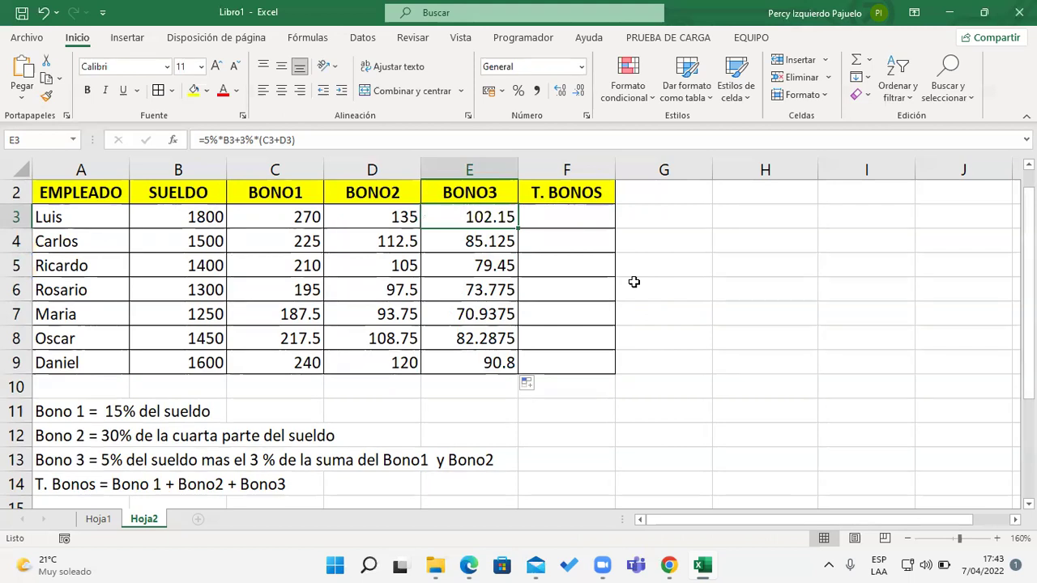
key("F2")
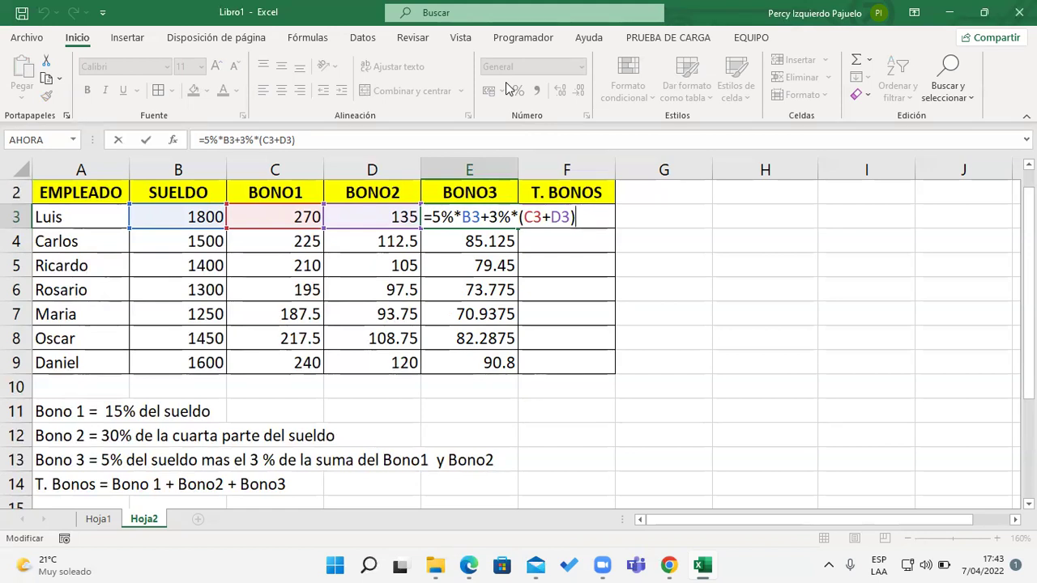
key("Return")
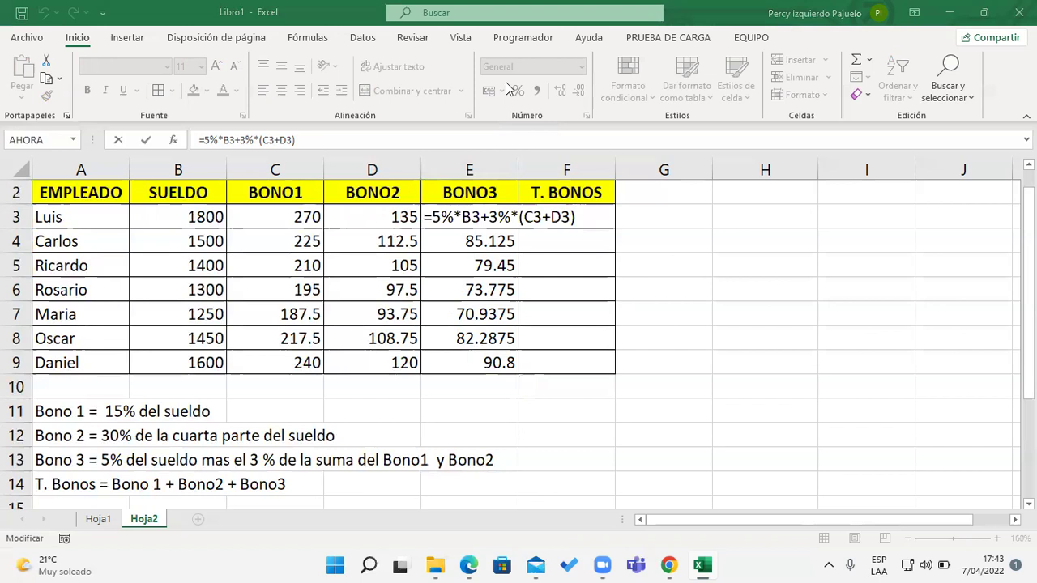
Enter Luis's T. BONOS total =C3+D3+E3 in F3.
key("Return")
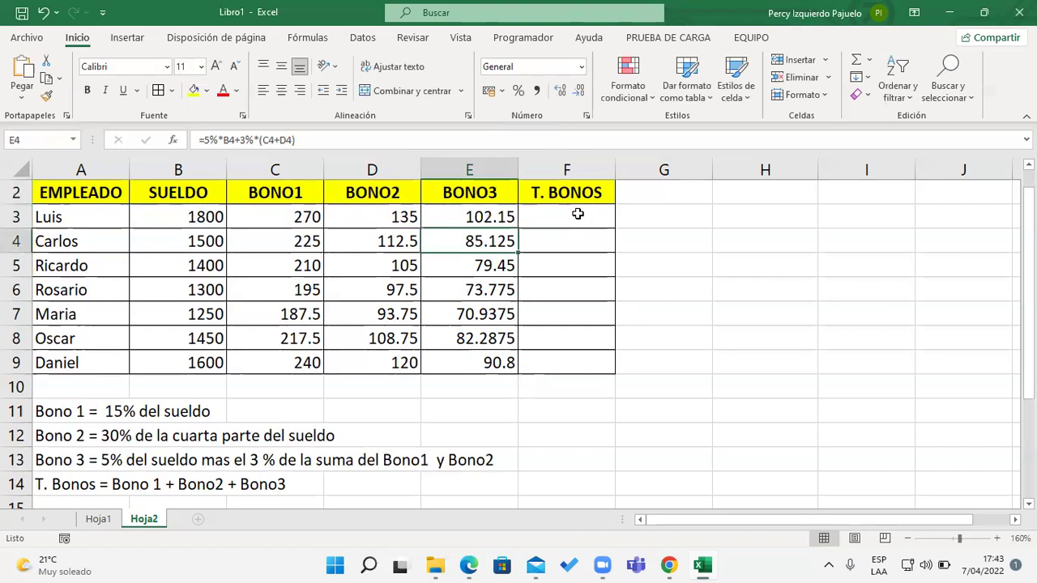
left_click(578, 214)
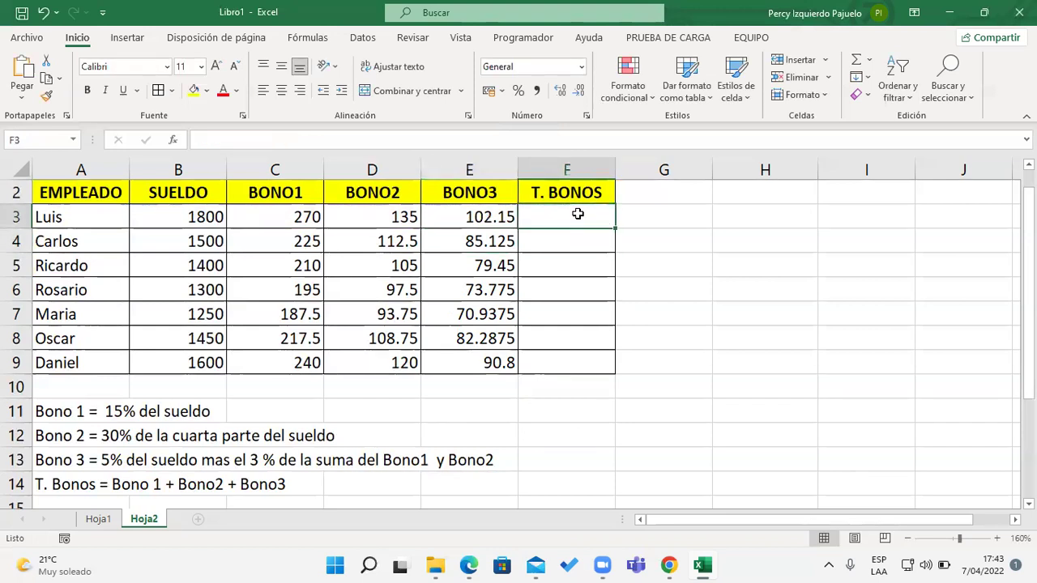
type("=")
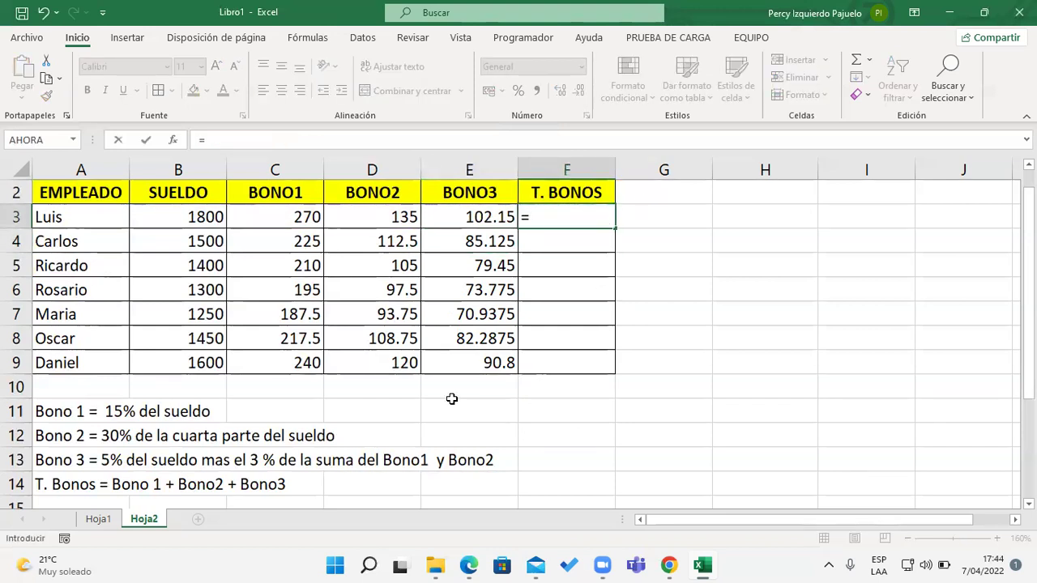
left_click(295, 217)
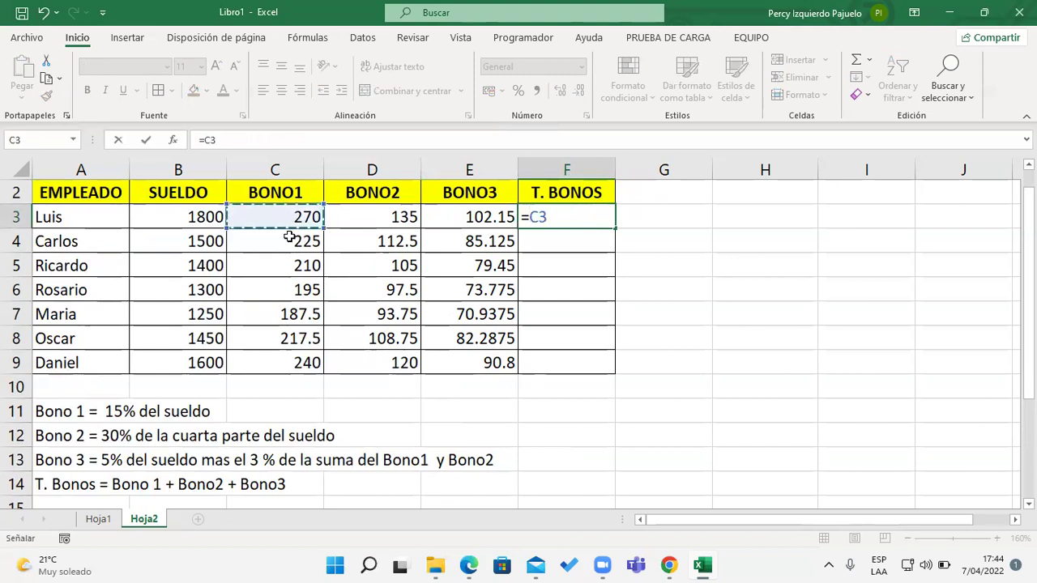
type("+")
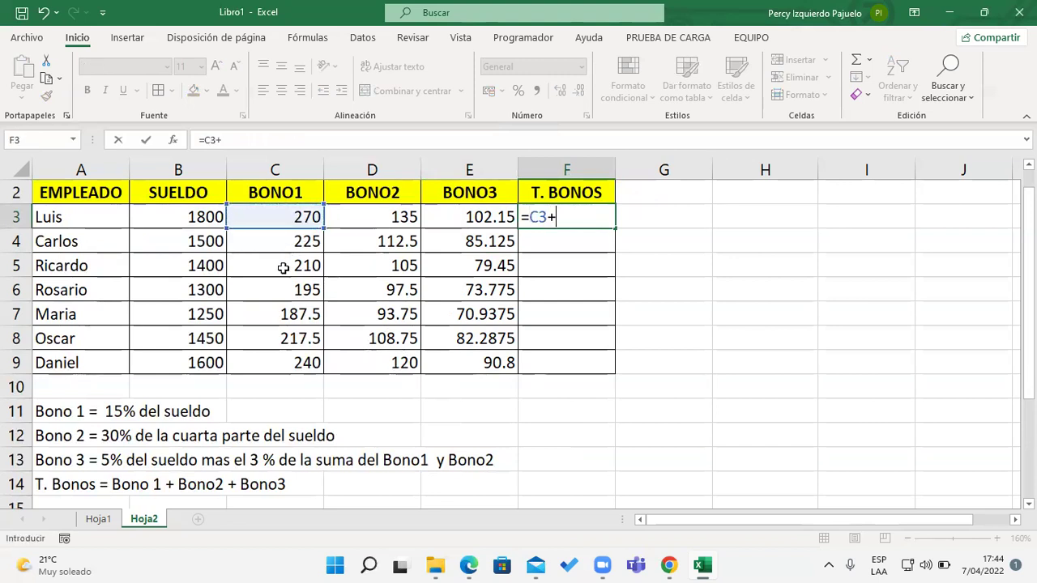
left_click(383, 218)
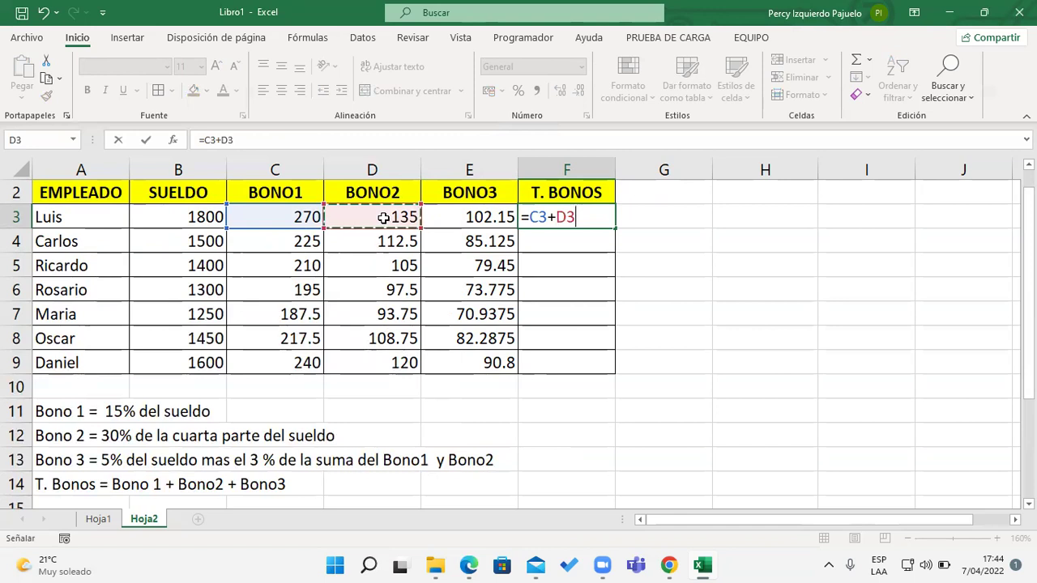
type("+")
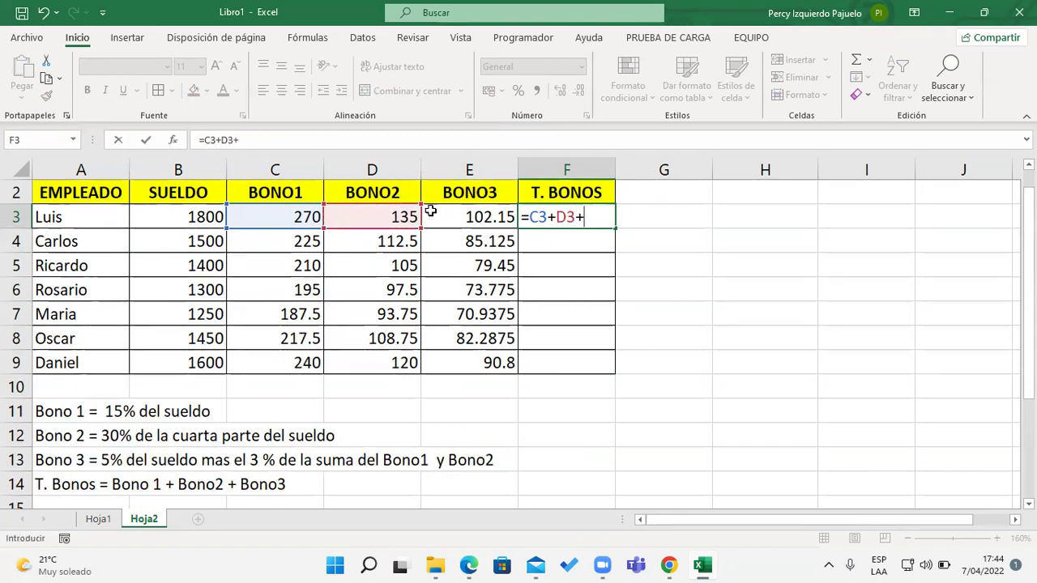
left_click(434, 217)
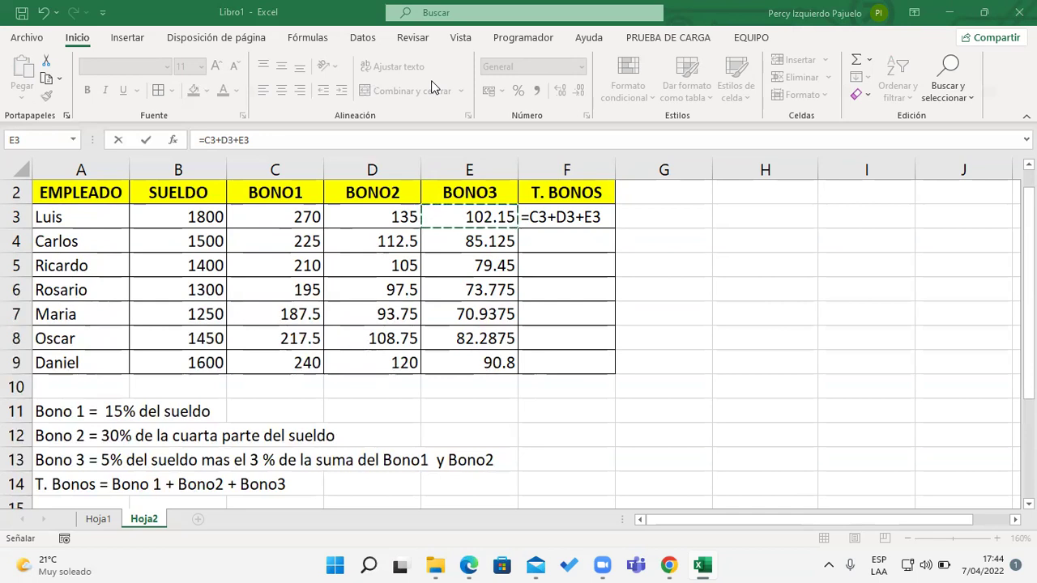
left_click(602, 217)
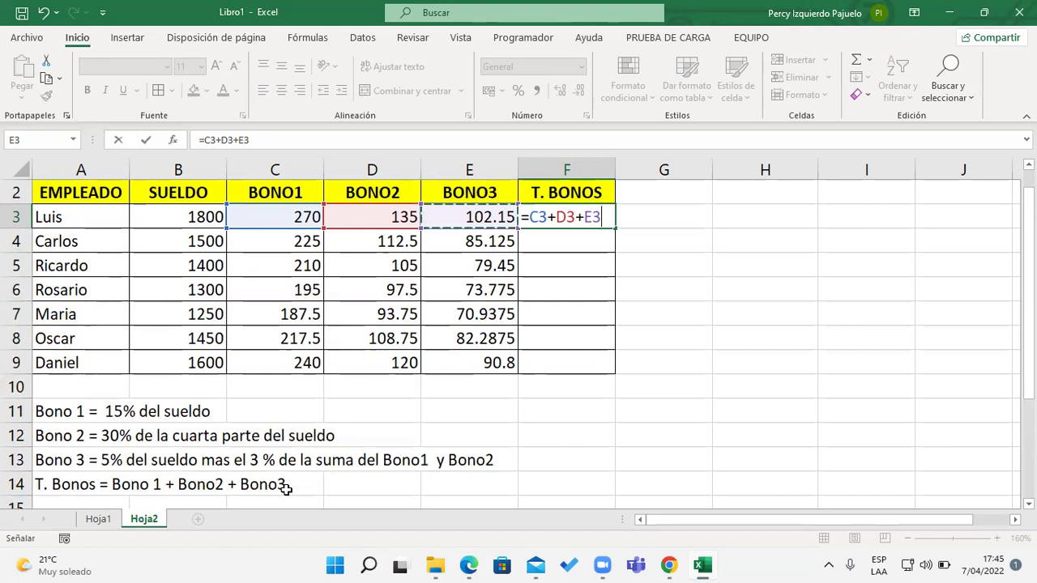
key("Return")
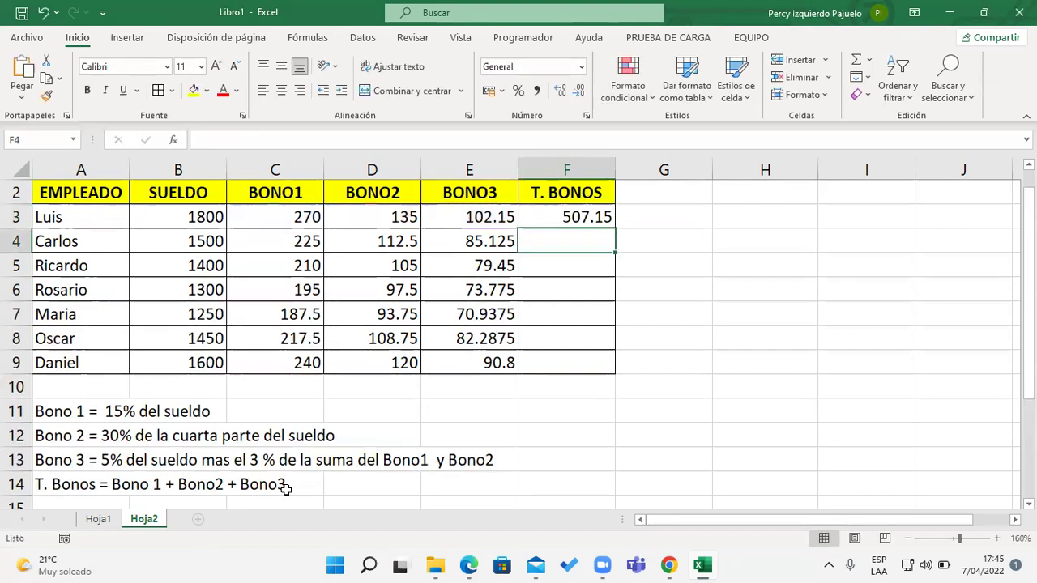
Copy the T. BONOS formula down through F9, giving 507.15 to 450.8.
left_click(567, 214)
left_click_drag(613, 229, 589, 370)
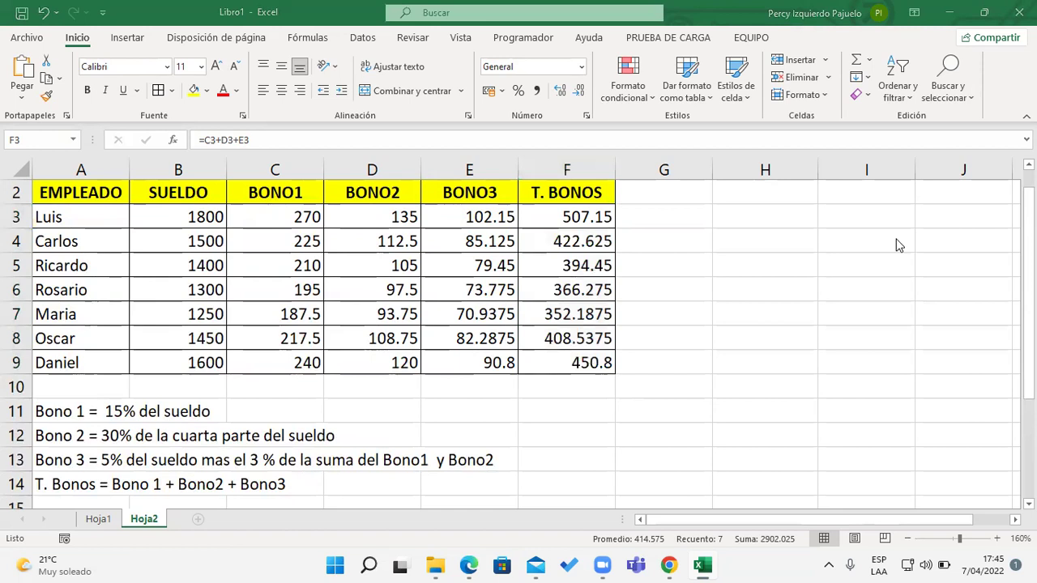
left_click(671, 191)
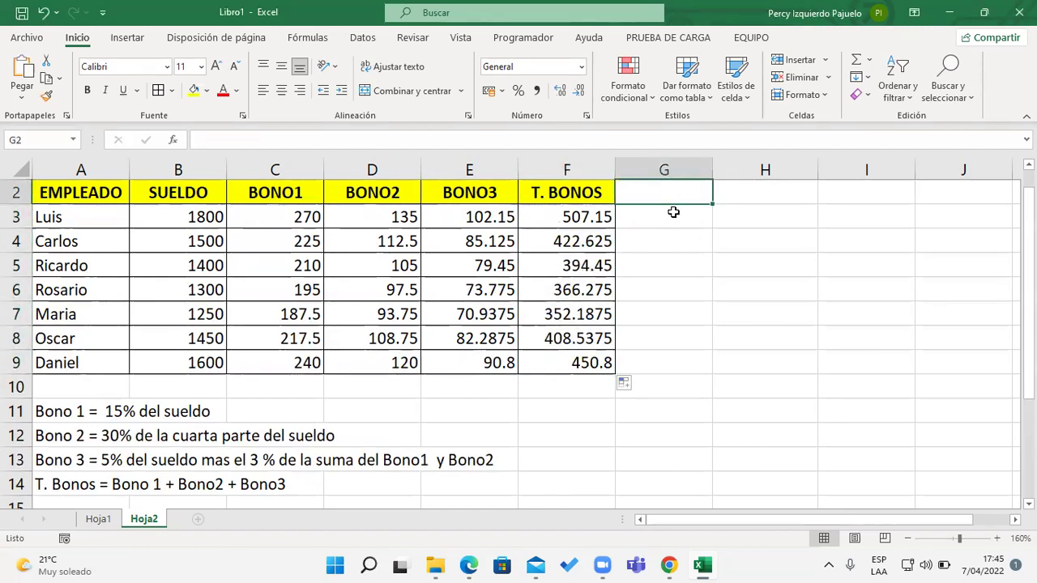
Enter the headers 'DESC 1' in G2 and 'DESC 2' in H2.
type("D")
key("BackSpace")
type("DESC 1")
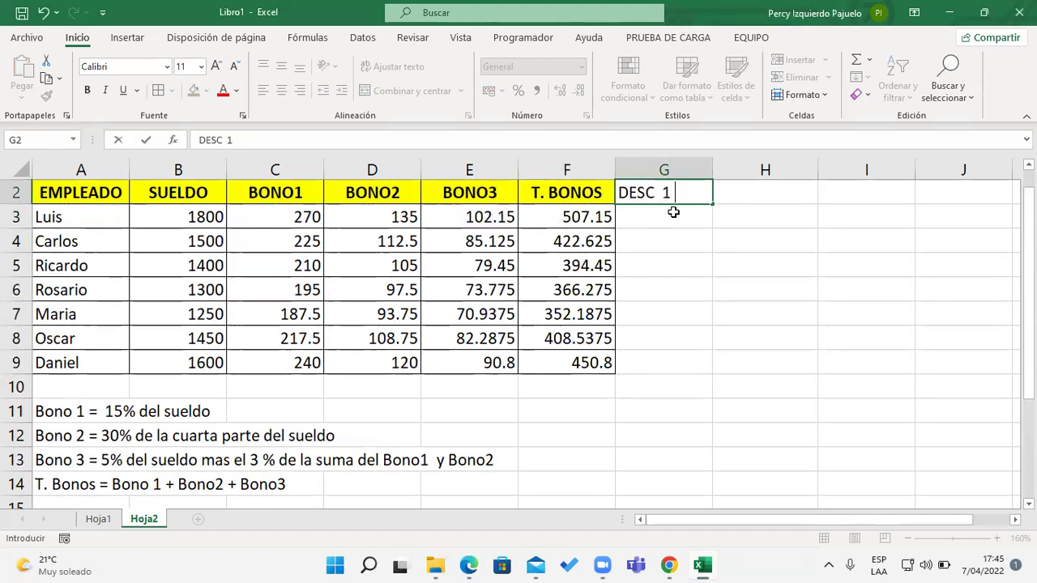
key("BackSpace")
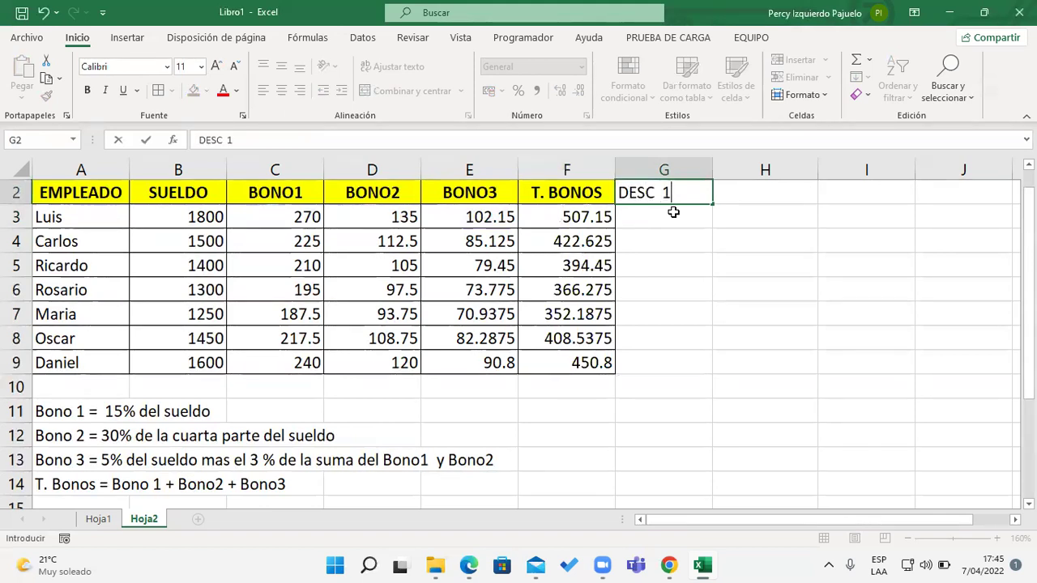
key("Return")
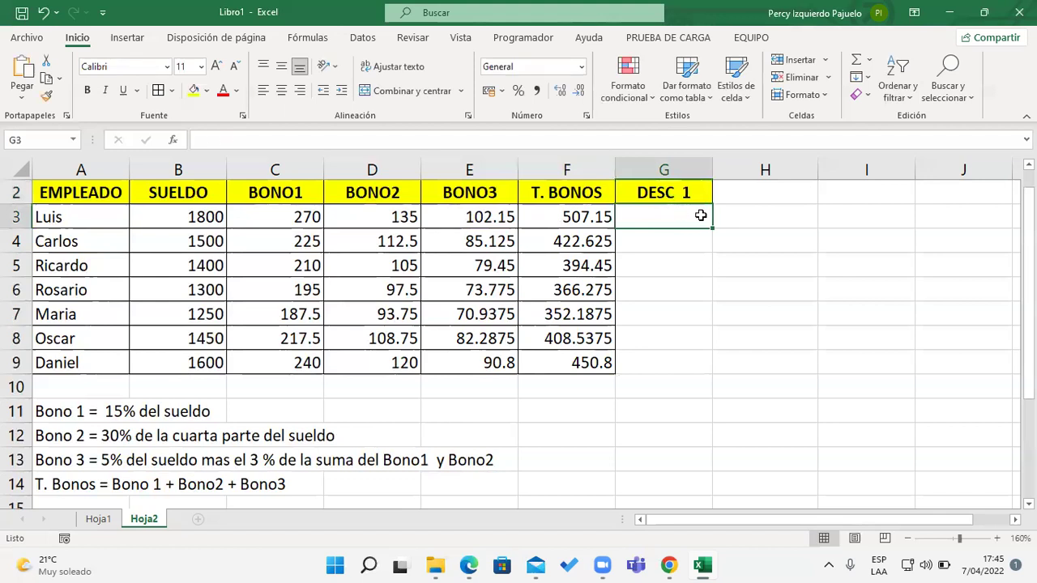
left_click(755, 192)
type("DE")
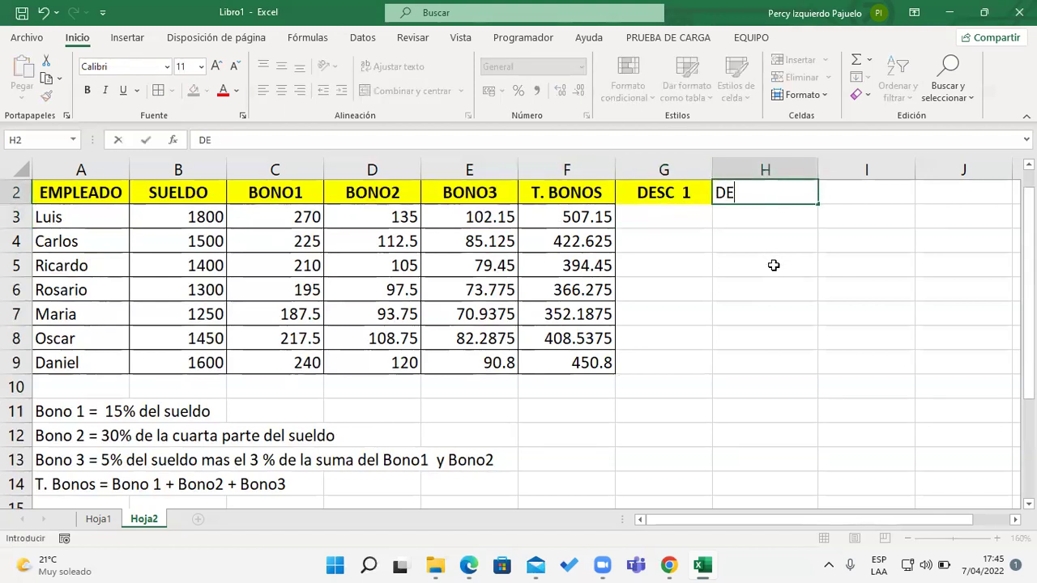
type("SC2")
key("Return")
key("Left")
left_click(756, 263)
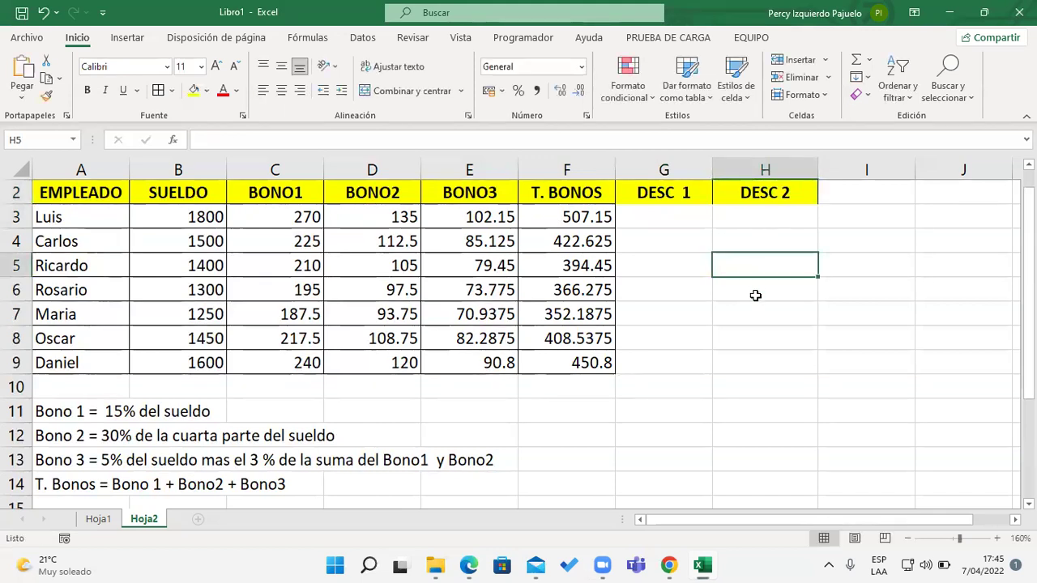
left_click(621, 420)
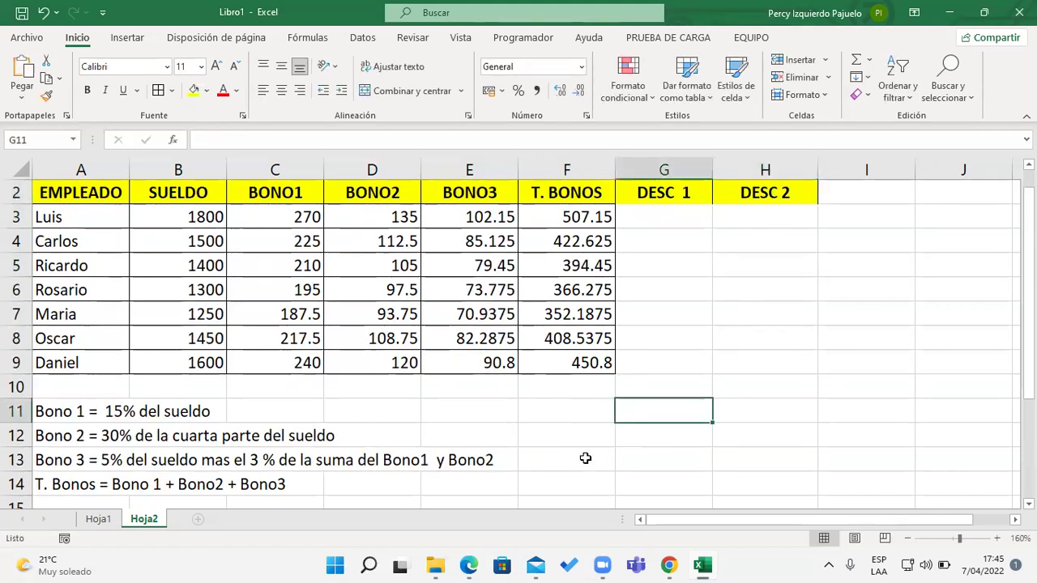
Write 'Desc1 = 2% de la suma de los tres bonos + 2% del sueldo' in G11.
type("Desc1 = ")
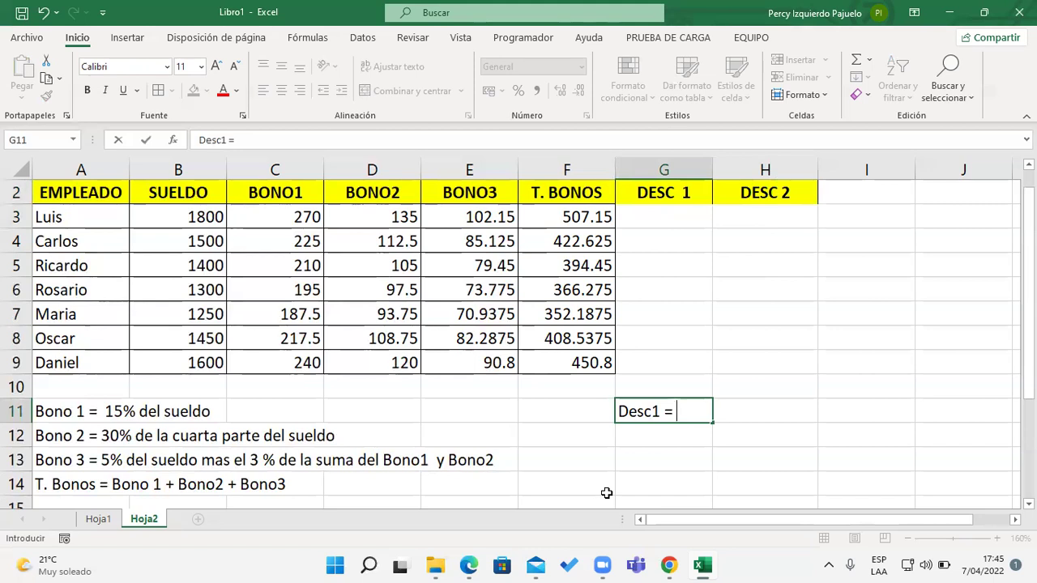
type("2")
type("% de la suma de los ")
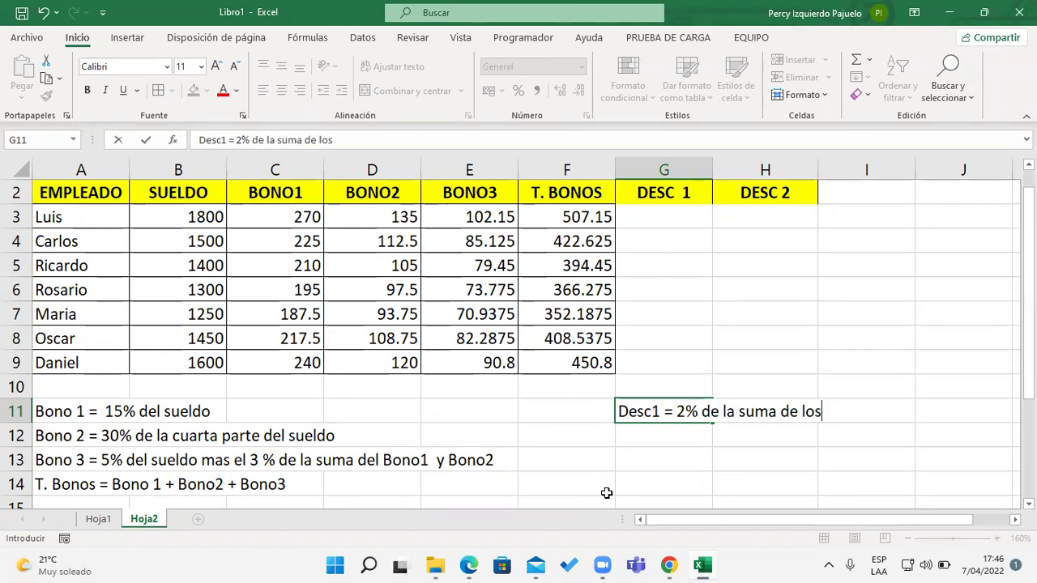
type("tres bonos + 2% del sueldo")
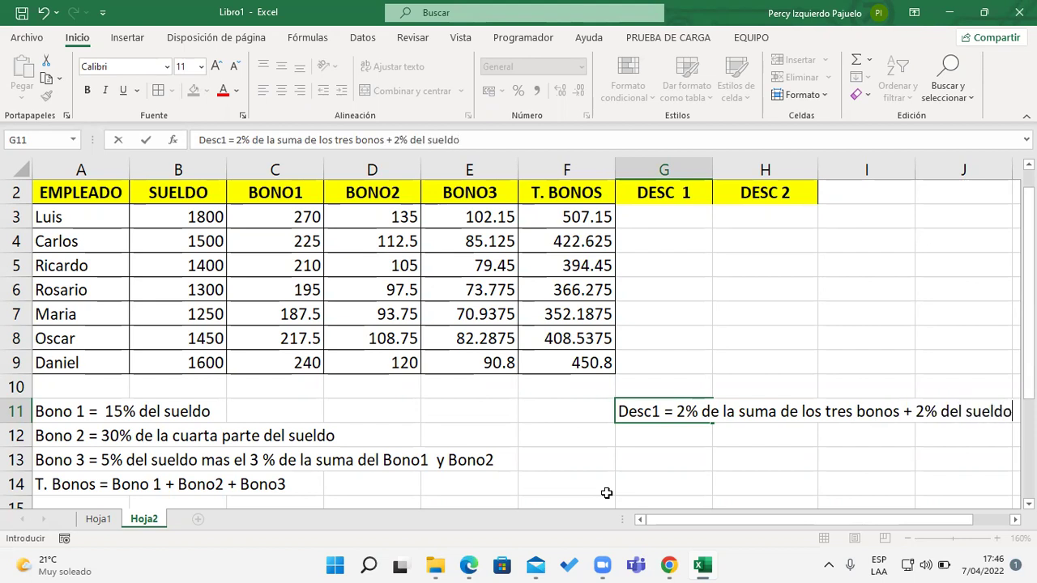
key("Return")
left_click(662, 220)
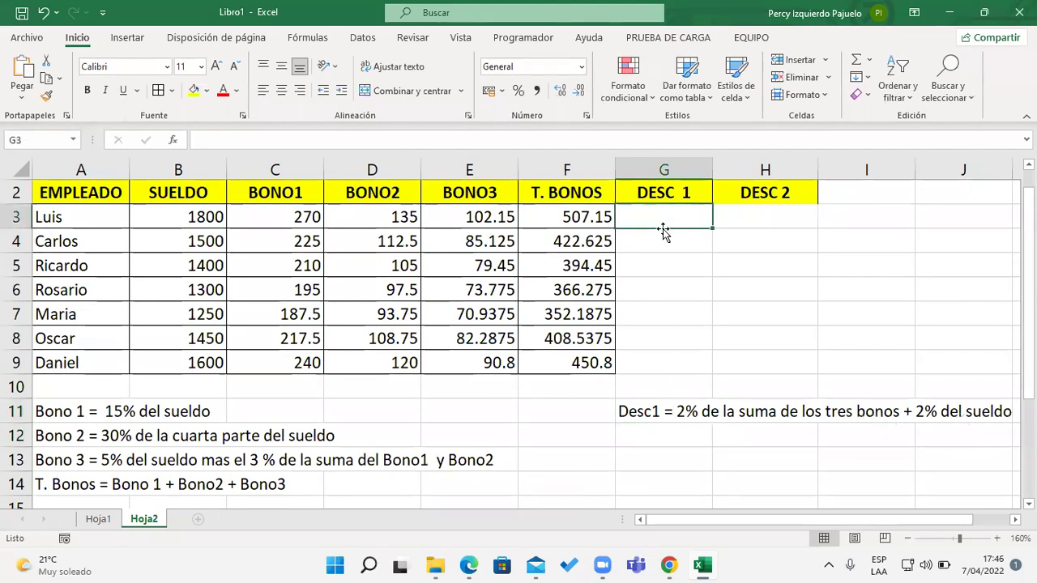
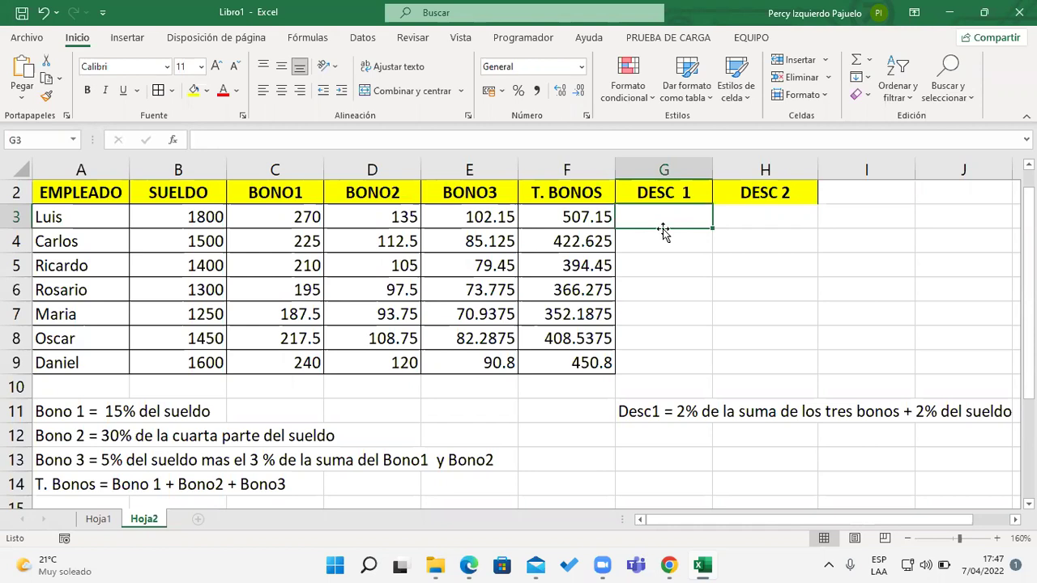
Enter =2%*F3+2%*B3 in G3 (giving 46.143) and copy it down through row 9.
type("=2%")
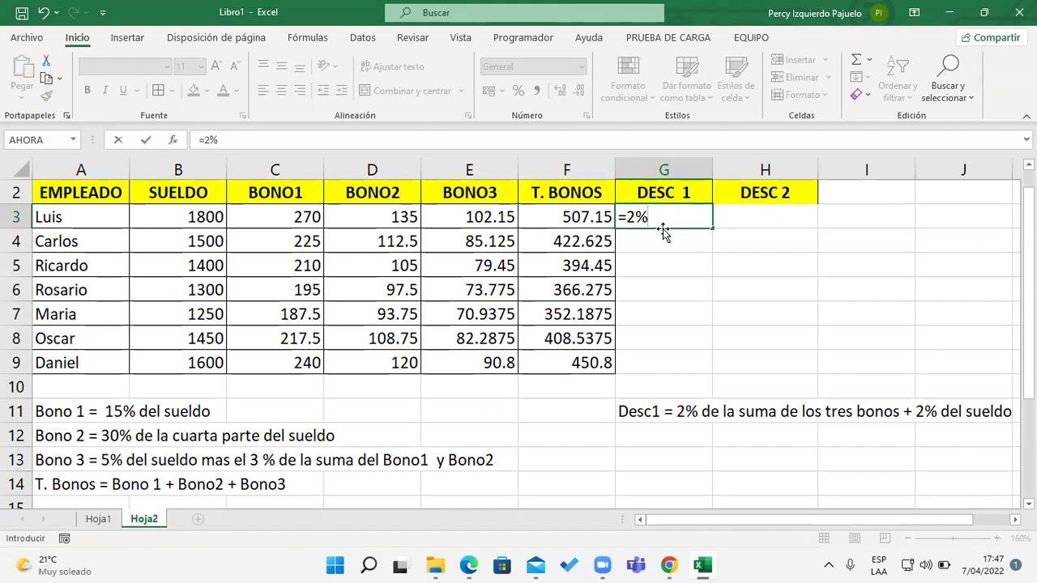
type("*")
left_click(580, 218)
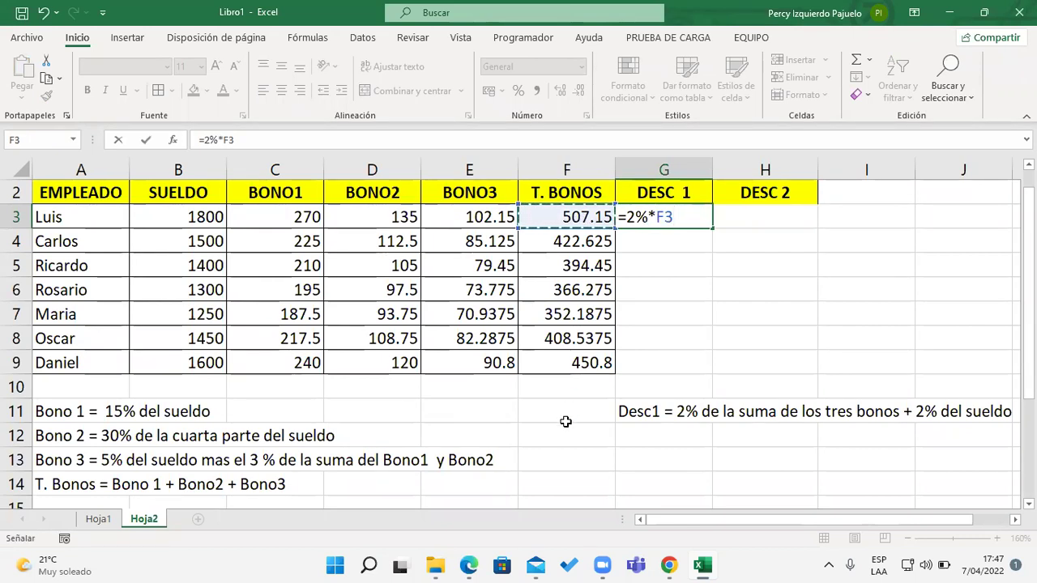
type("+2")
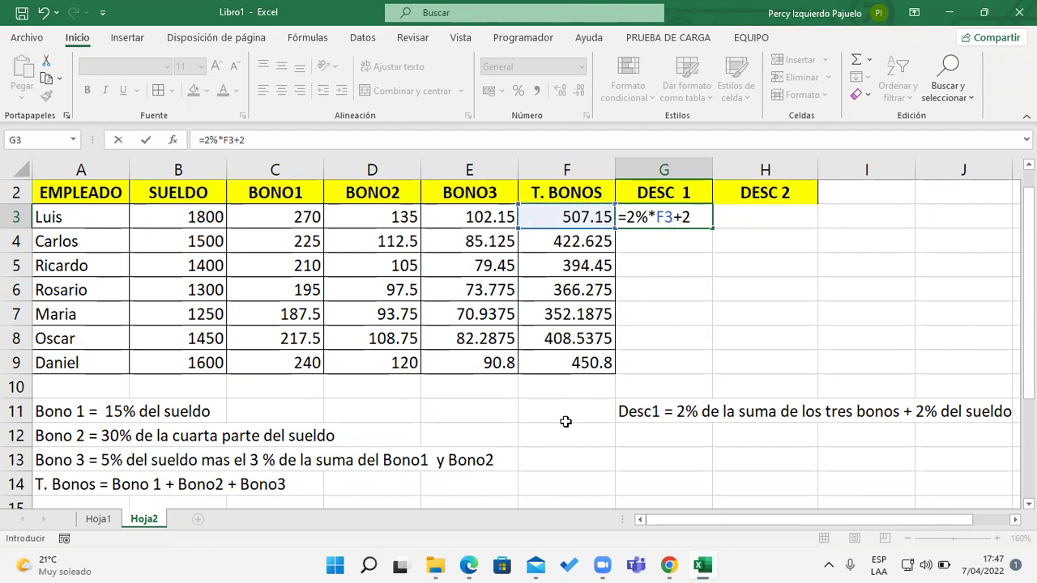
type("%*")
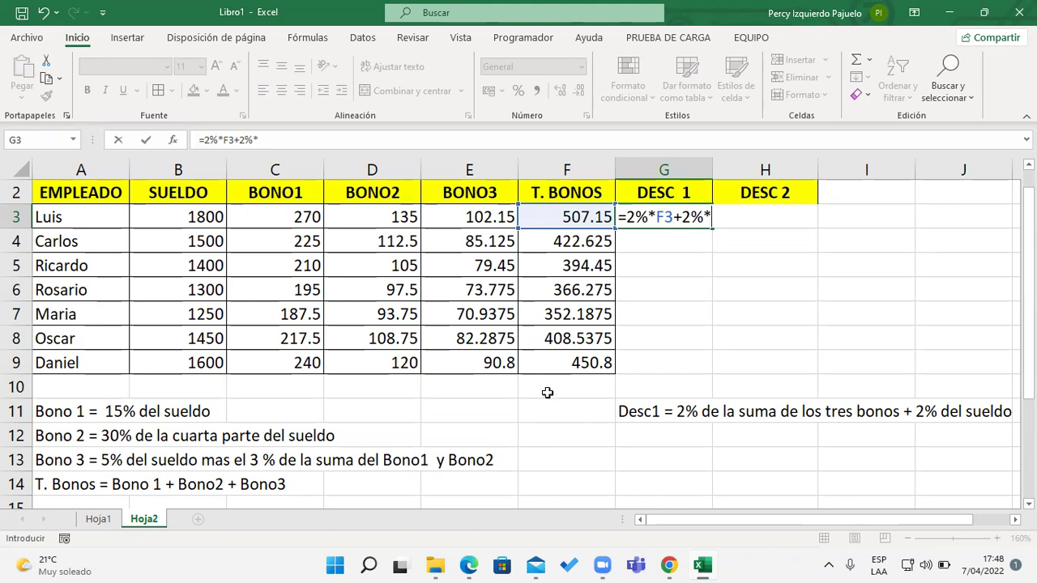
type("B3")
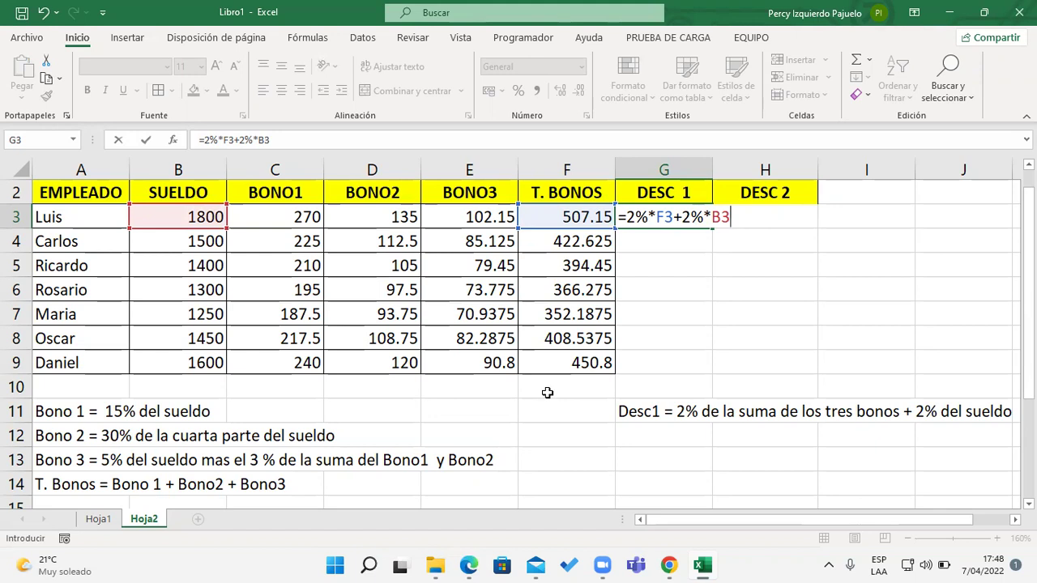
key("Return")
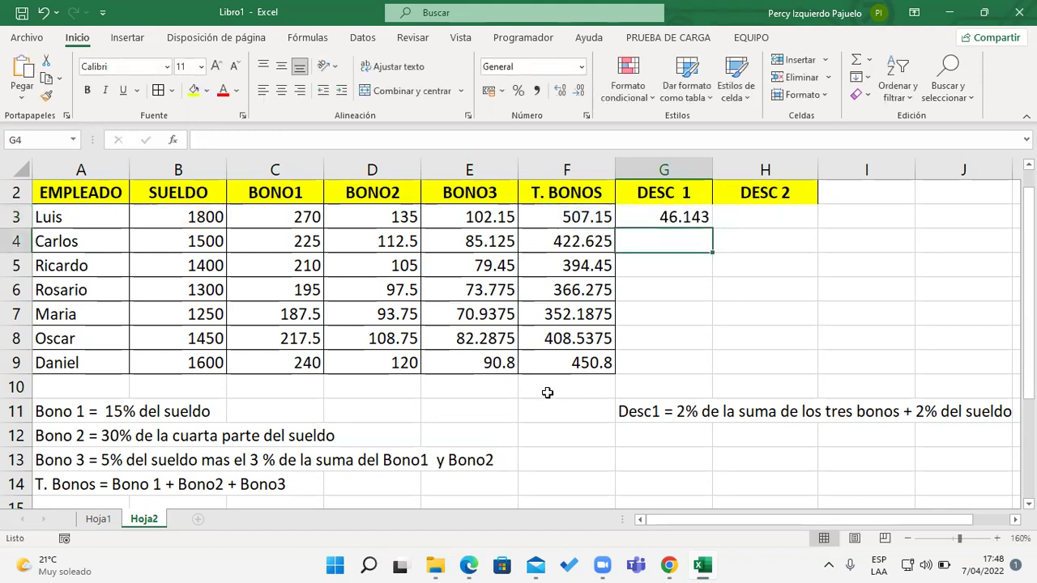
left_click(691, 220)
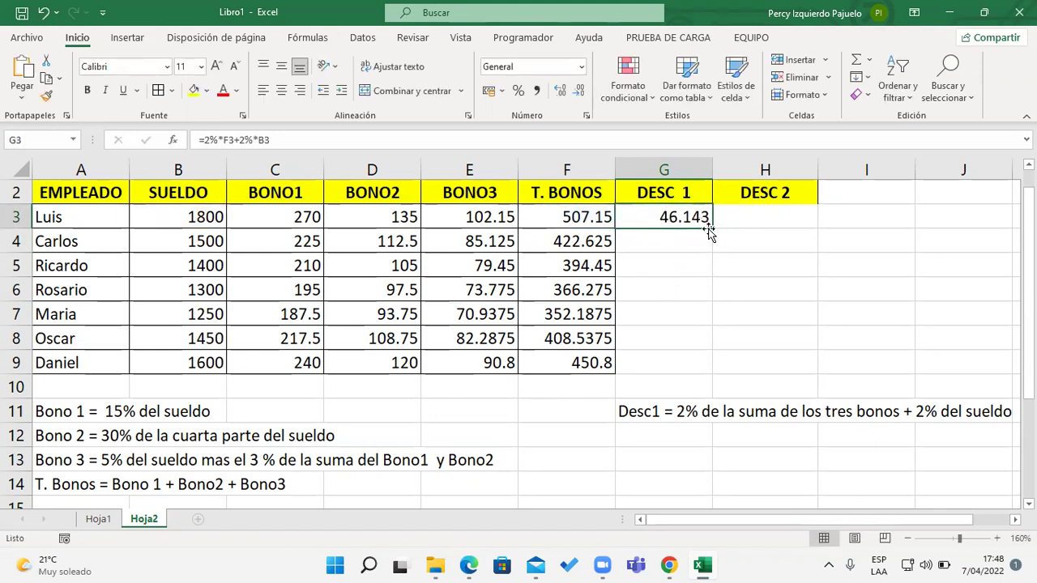
left_click_drag(709, 231, 705, 365)
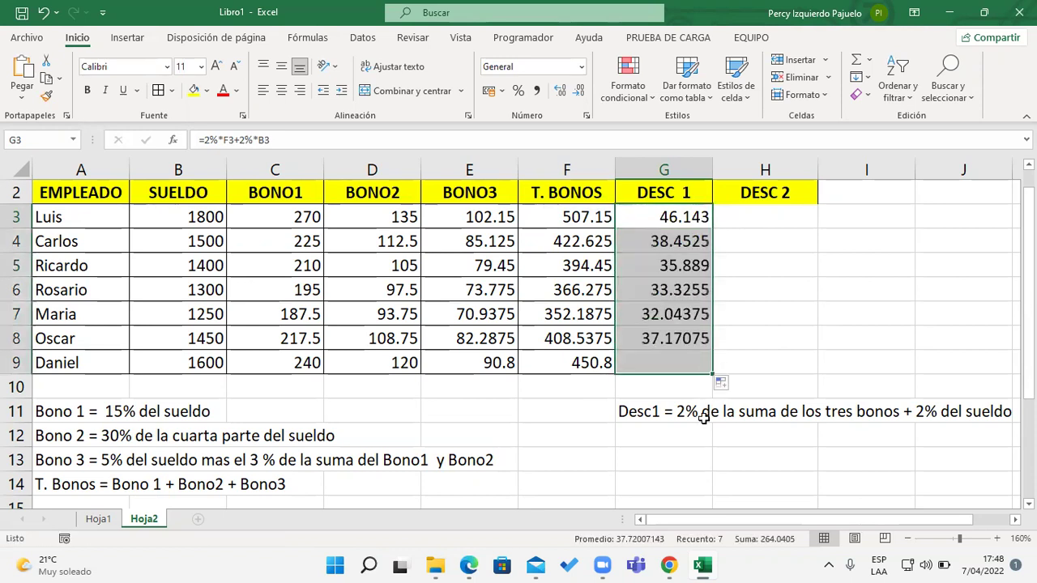
left_click(691, 438)
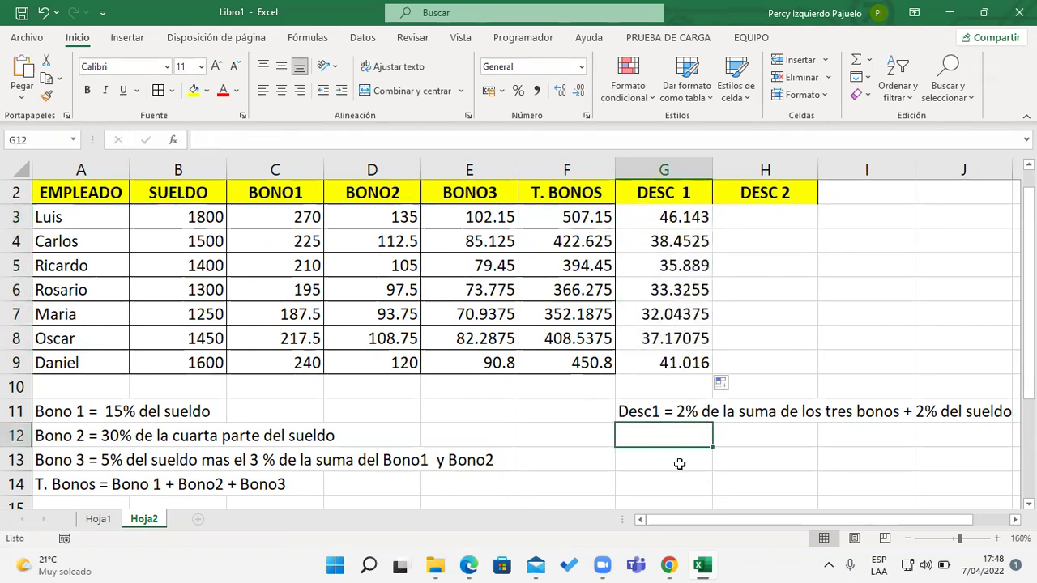
Type the note 'Desc 2 = 3% del promedio de los 3 bonos' in G12, correcting typos.
type("Desc2")
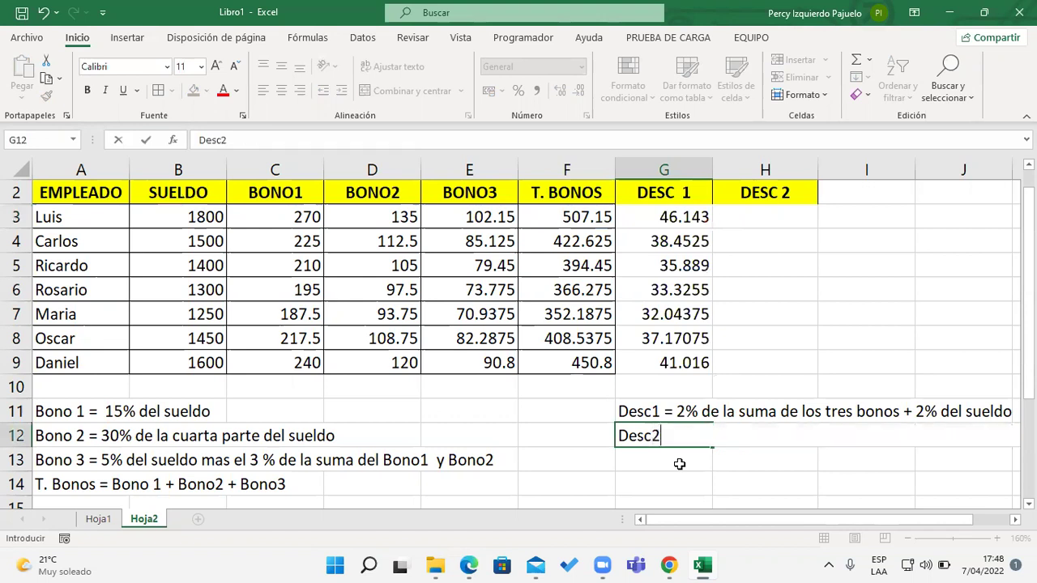
key("BackSpace")
type("2")
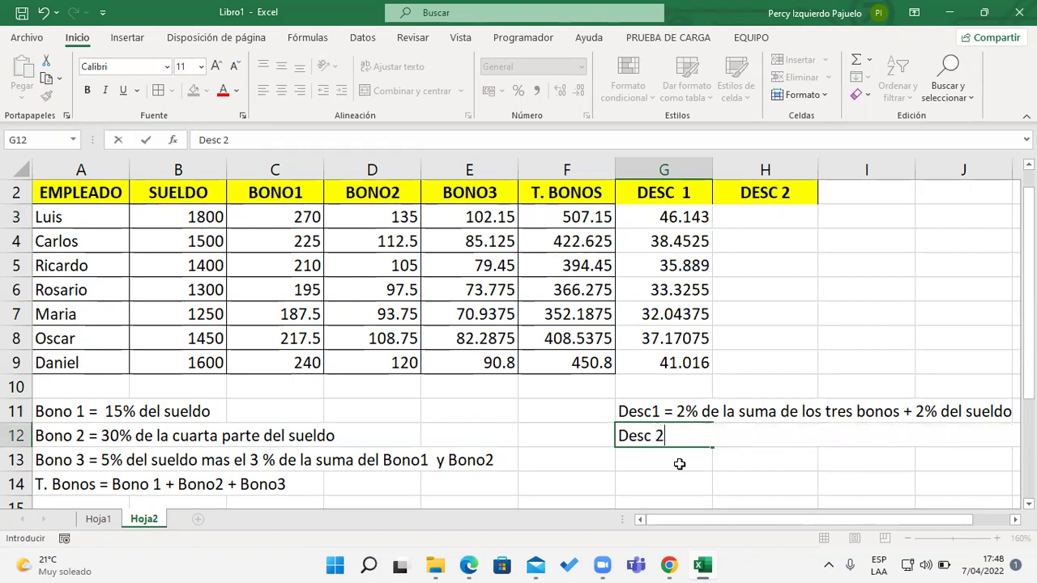
type(" = ")
type("3% del pro,edio")
key("BackSpace")
key("BackSpace")
key("BackSpace")
key("BackSpace")
key("BackSpace")
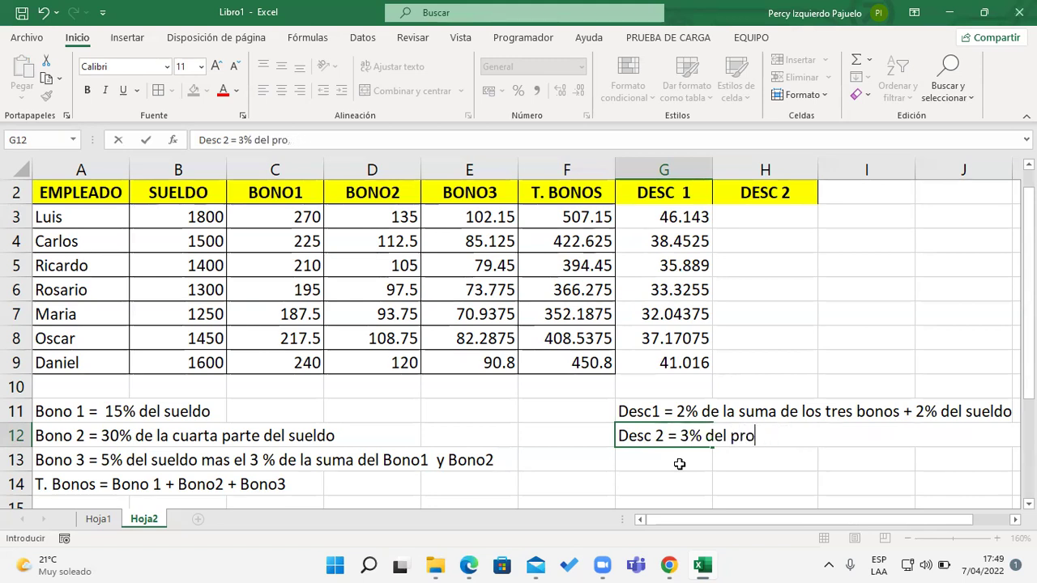
type("medio de los ")
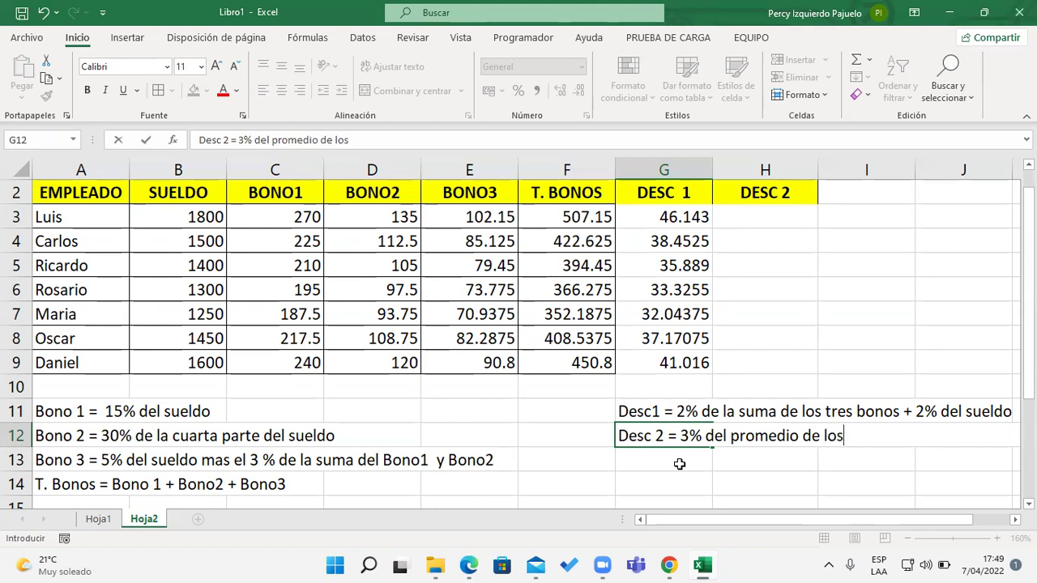
type("3 bono")
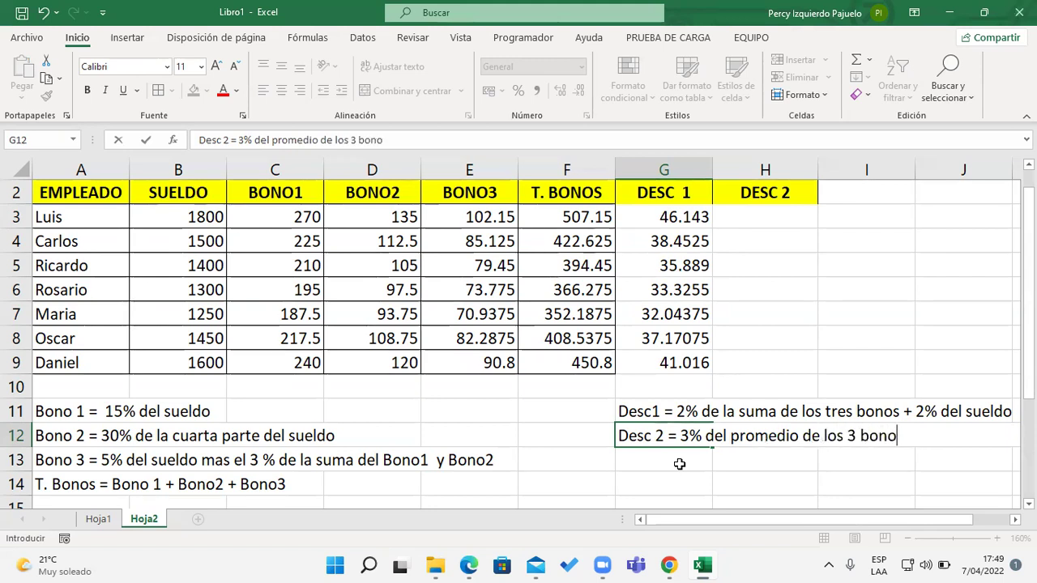
type("s")
key("Return")
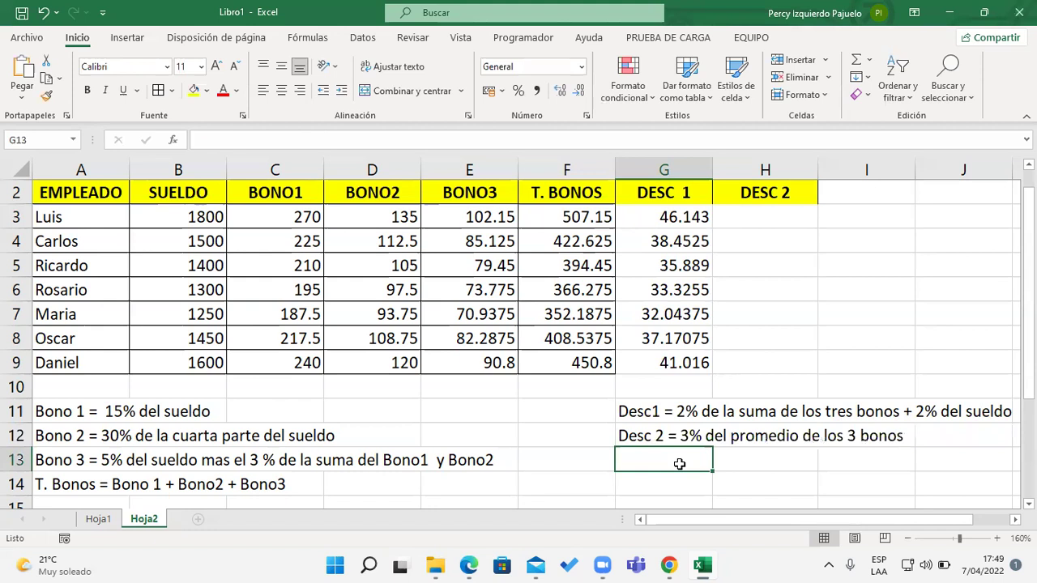
Add the column headers 'T. BONO' in I2 and 'T. PAGO' in J2.
left_click(870, 194)
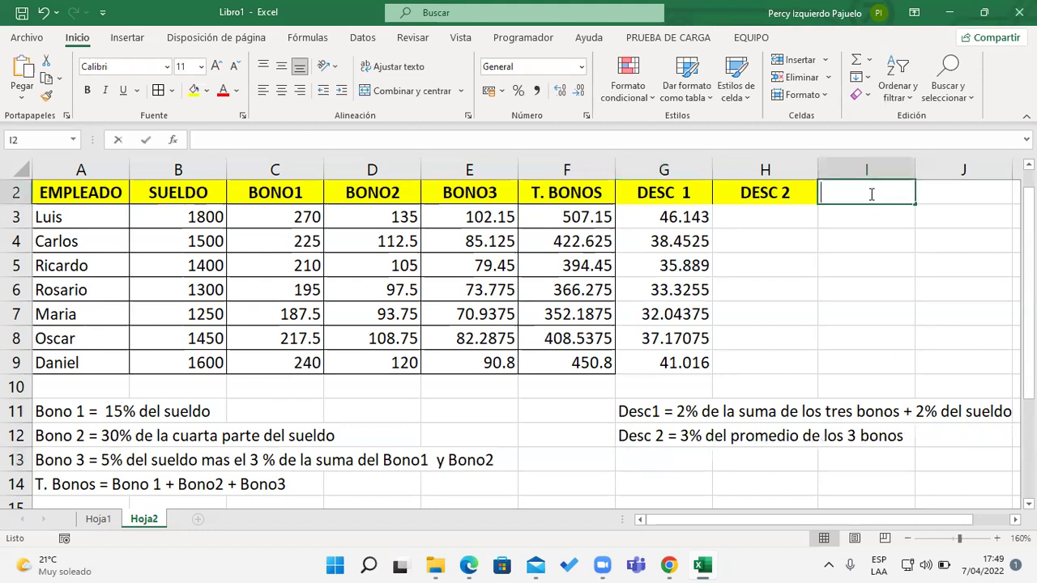
type("T. BONOD")
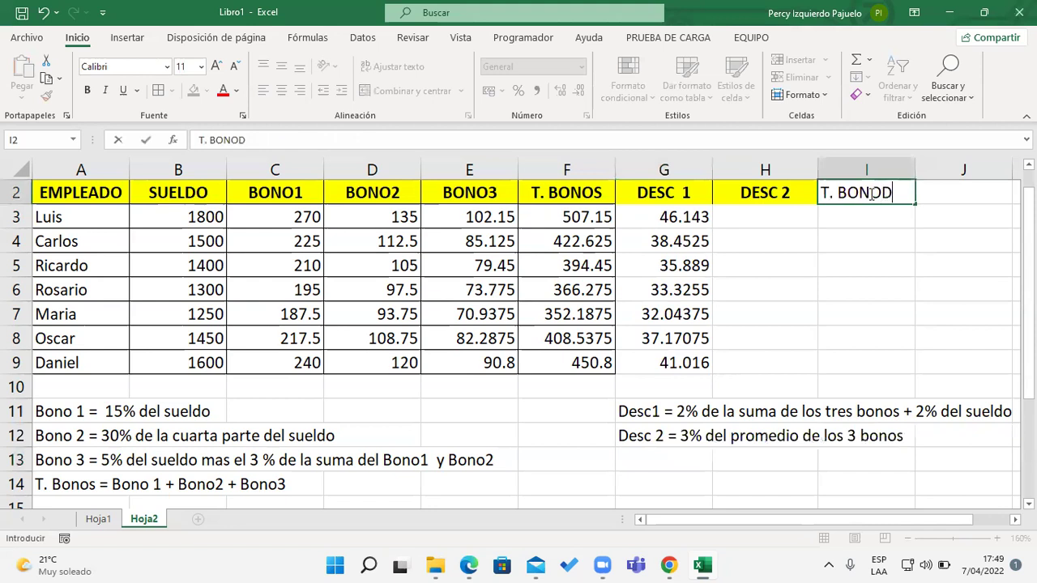
key("Return")
double_click(901, 192)
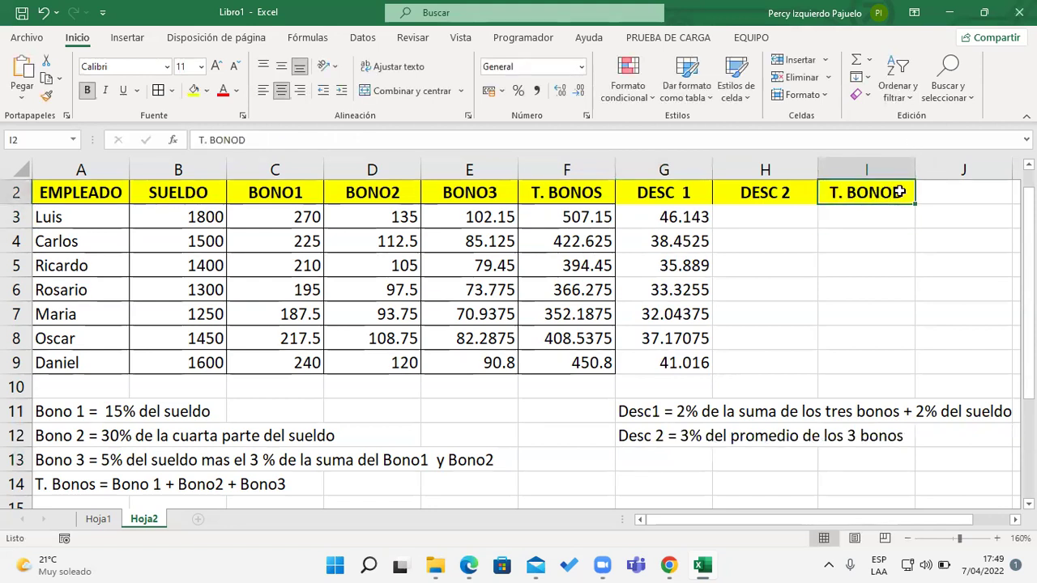
key("BackSpace")
left_click(966, 195)
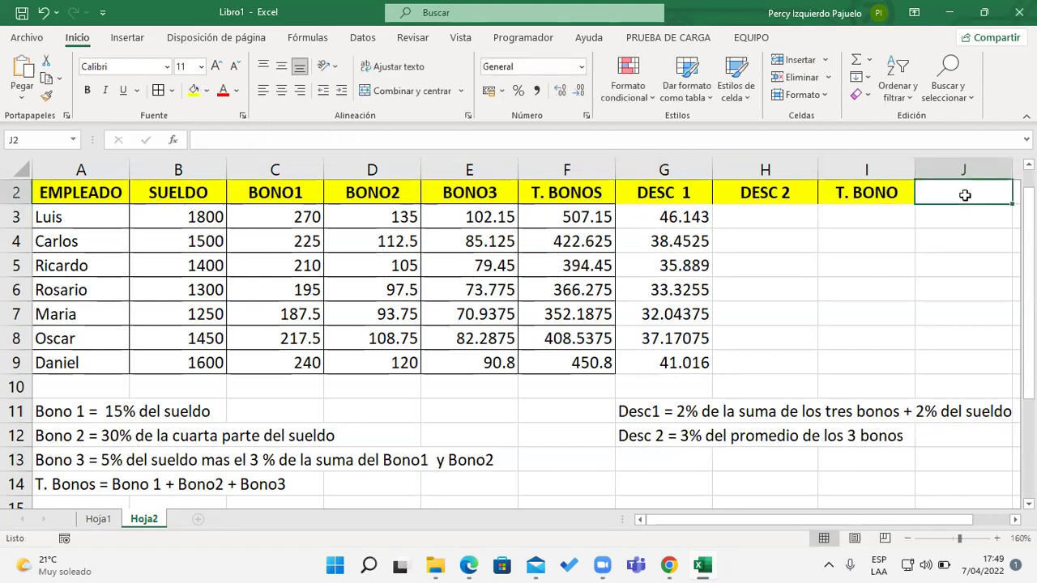
type("T. PAGO")
key("Return")
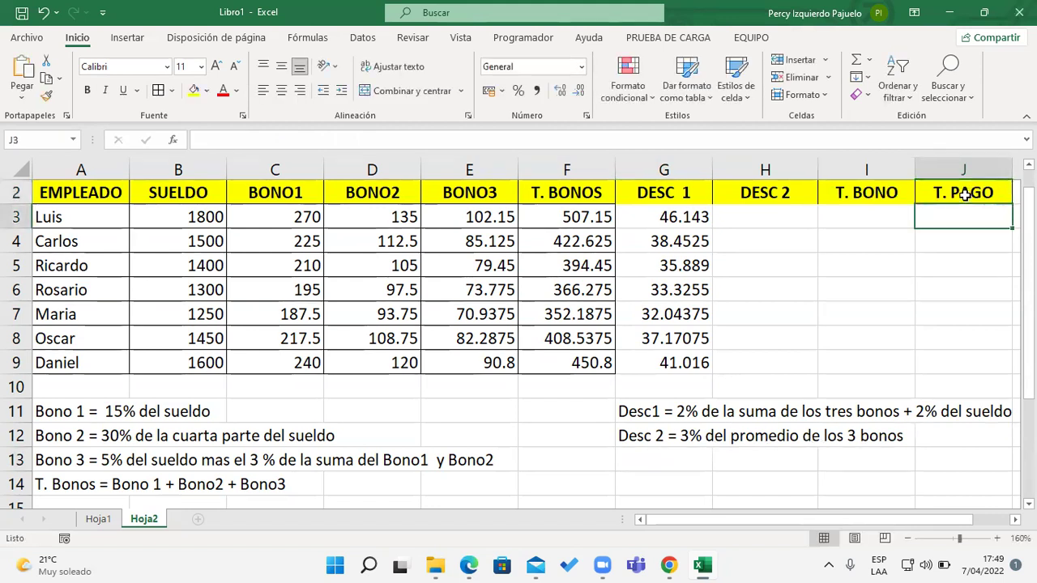
Apply All Borders to G2:J9, covering DESC 1 through T. PAGO.
mouse_move(663, 194)
left_mouse_down()
mouse_move(764, 323)
mouse_move(1013, 364)
left_mouse_up()
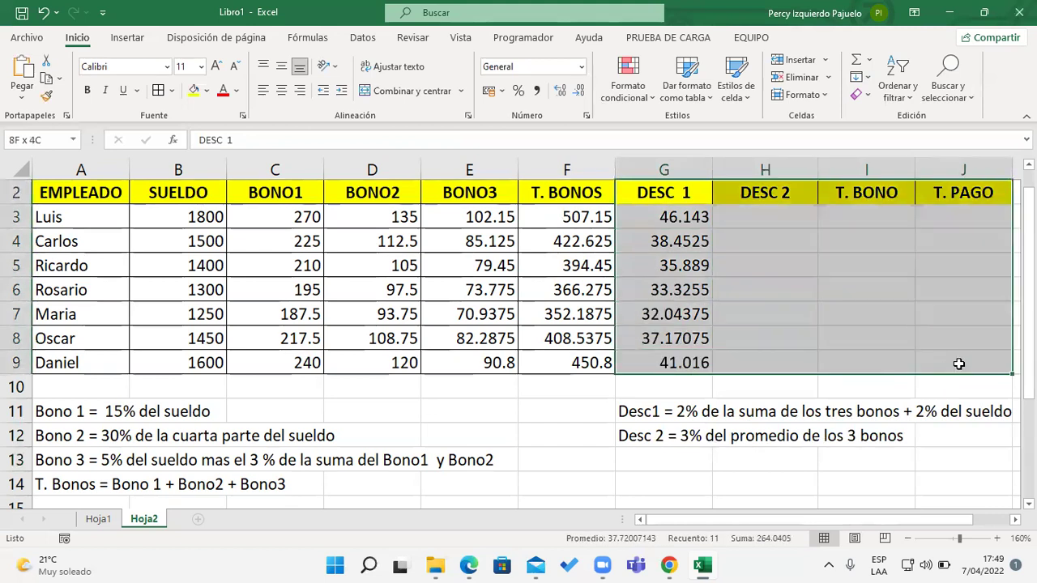
left_click(161, 93)
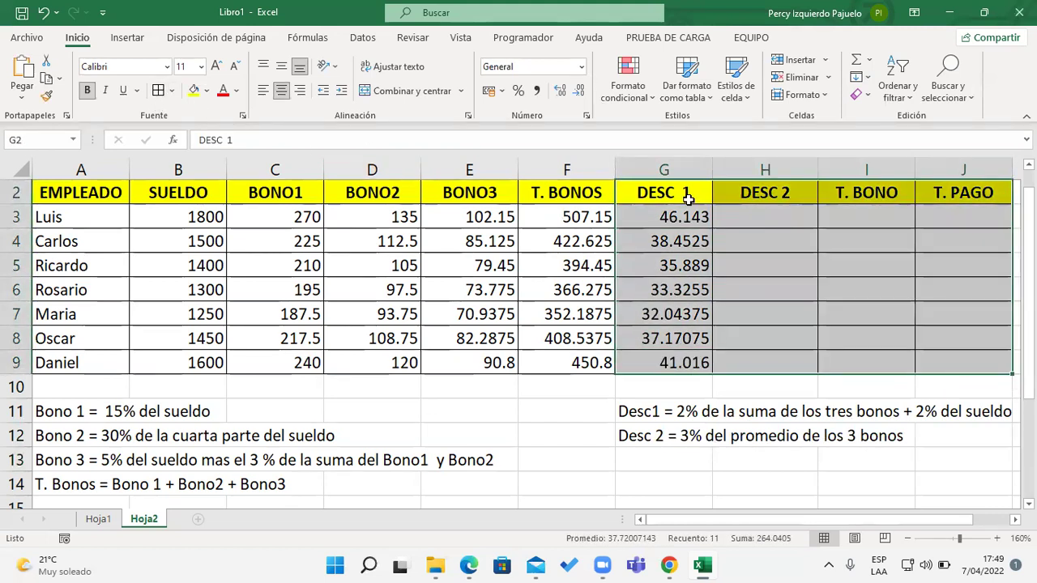
left_click(687, 449)
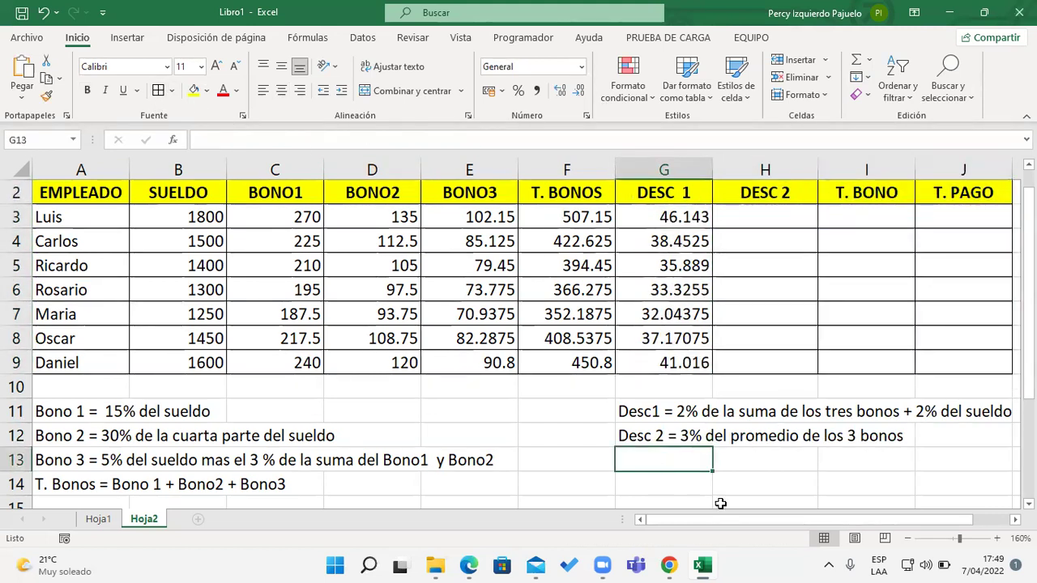
Rename the I2 header from 'T. BONO' to 'T. DESC'.
type("T")
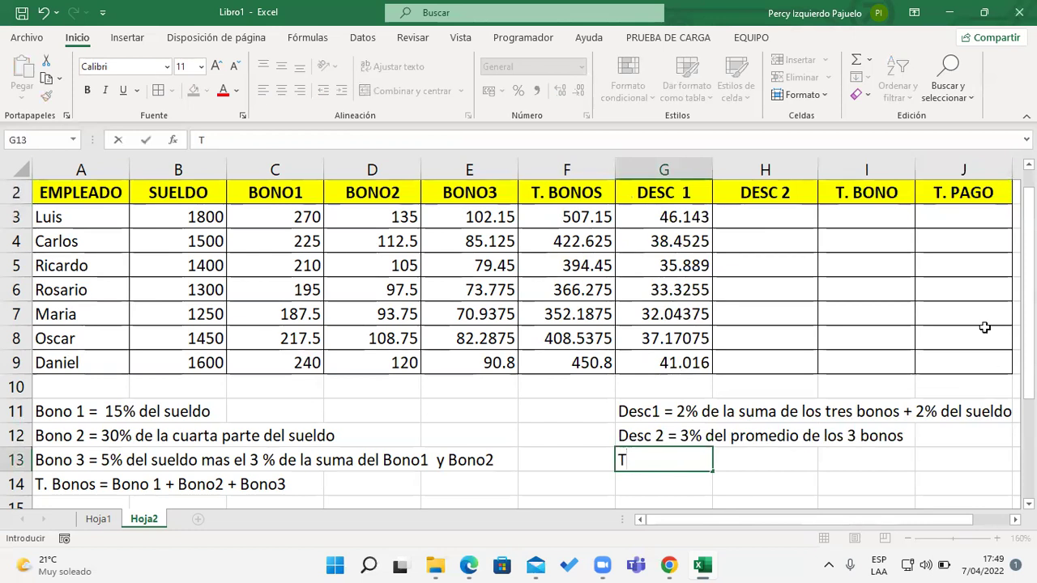
left_click(891, 192)
double_click(891, 192)
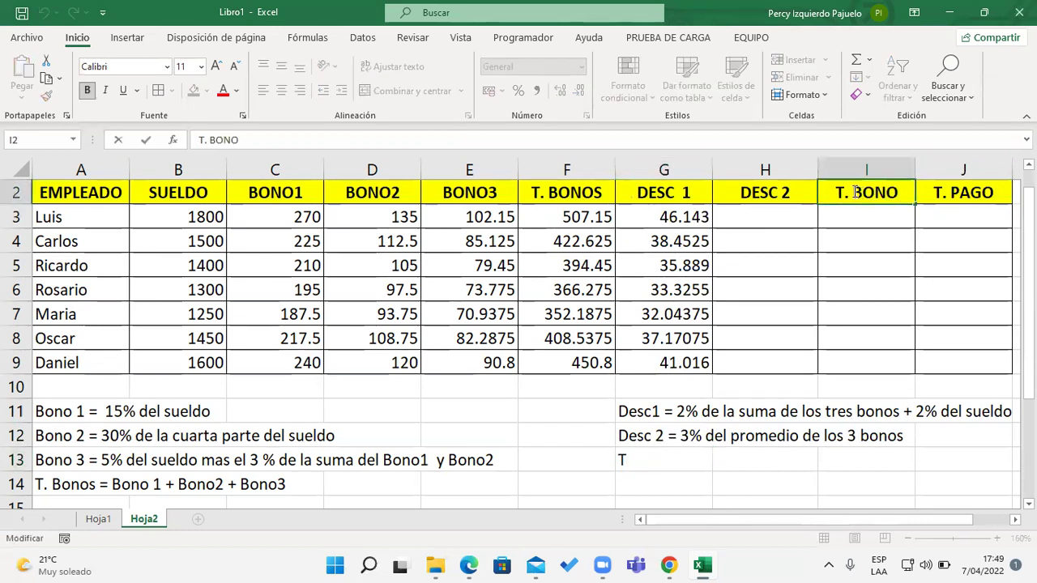
left_click_drag(852, 192, 916, 192)
type("DESC")
key("Return")
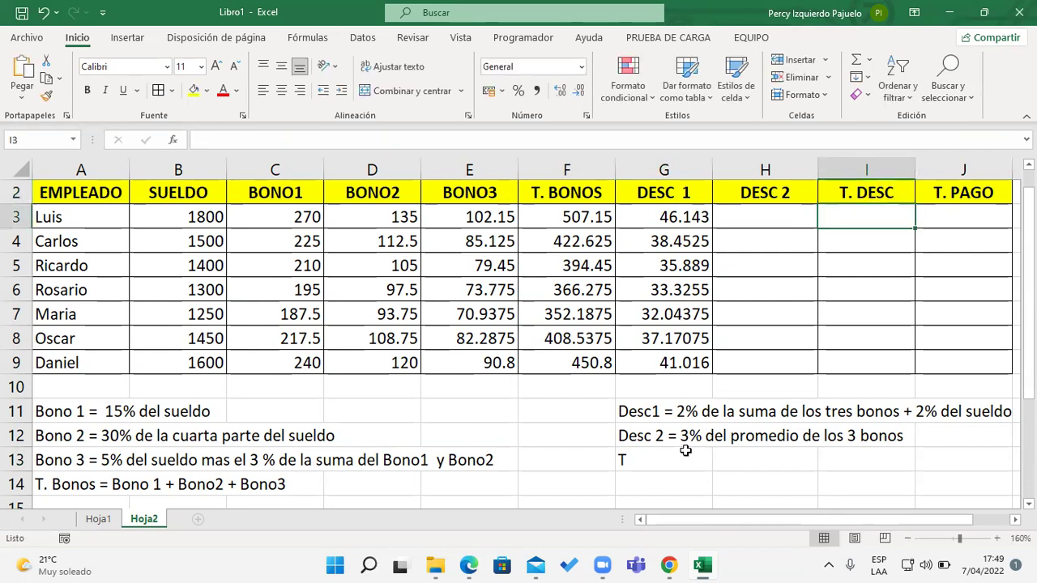
Add notes 'T. DESC = Desc 1 + Desc 2' and 'T. pago = Sueldo + T. Bonos - T. desc' below.
double_click(671, 459)
type(".")
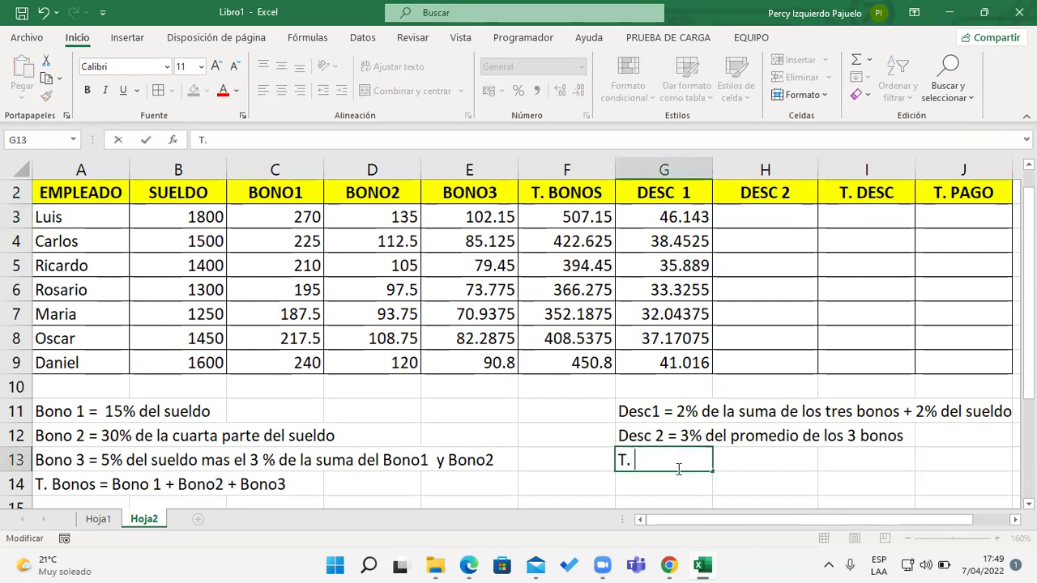
type(" DESC =")
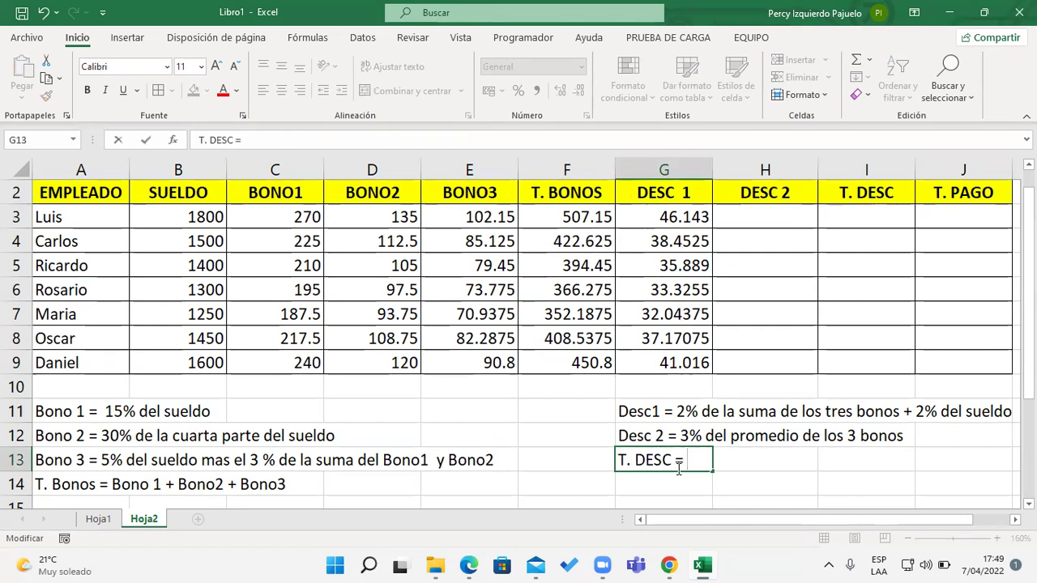
type(" Desc 1 + Desc 2")
key("Return")
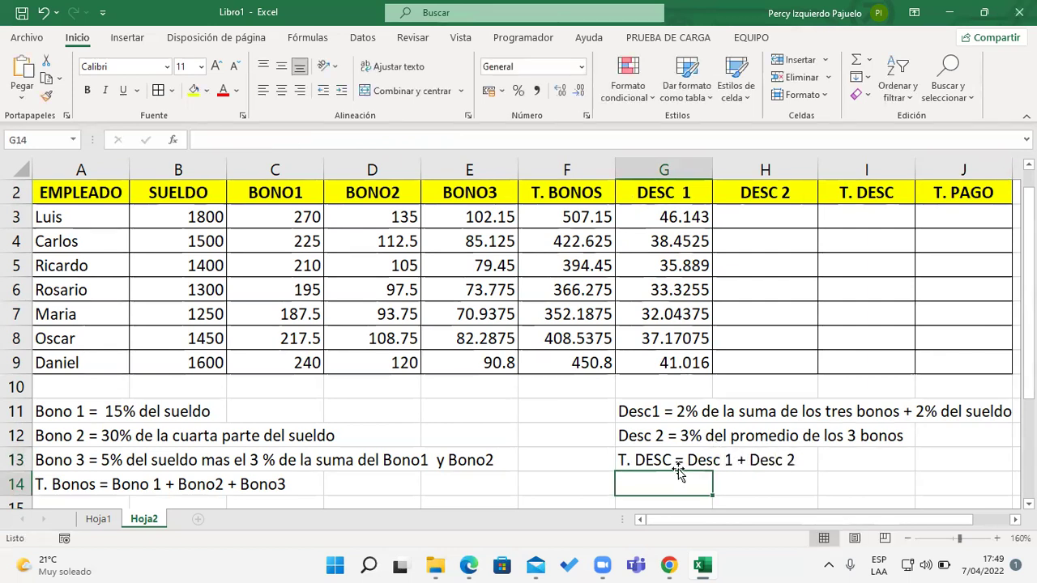
type("T.")
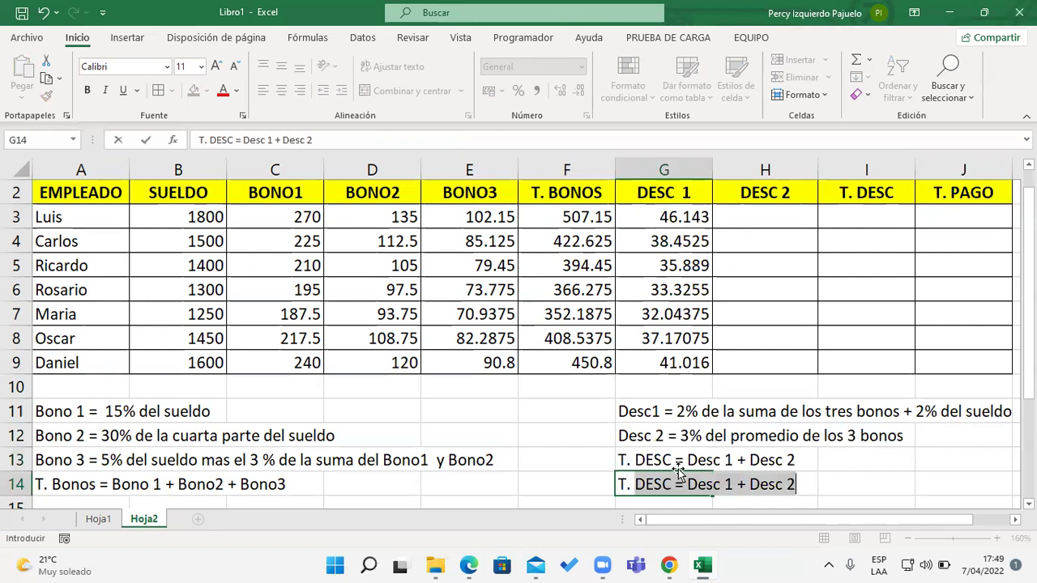
type(" pago =")
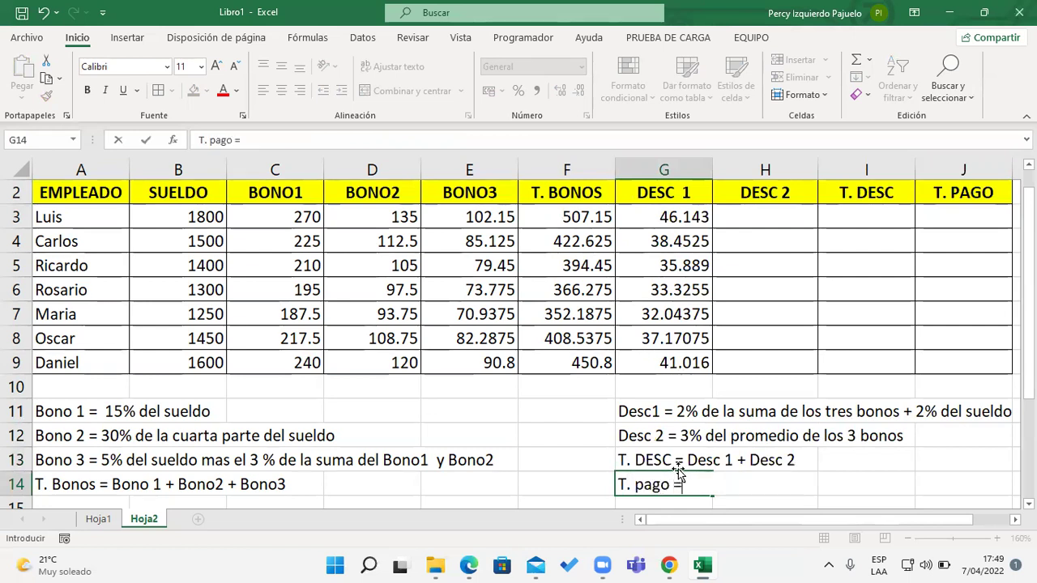
type(" Sueldo + T. B")
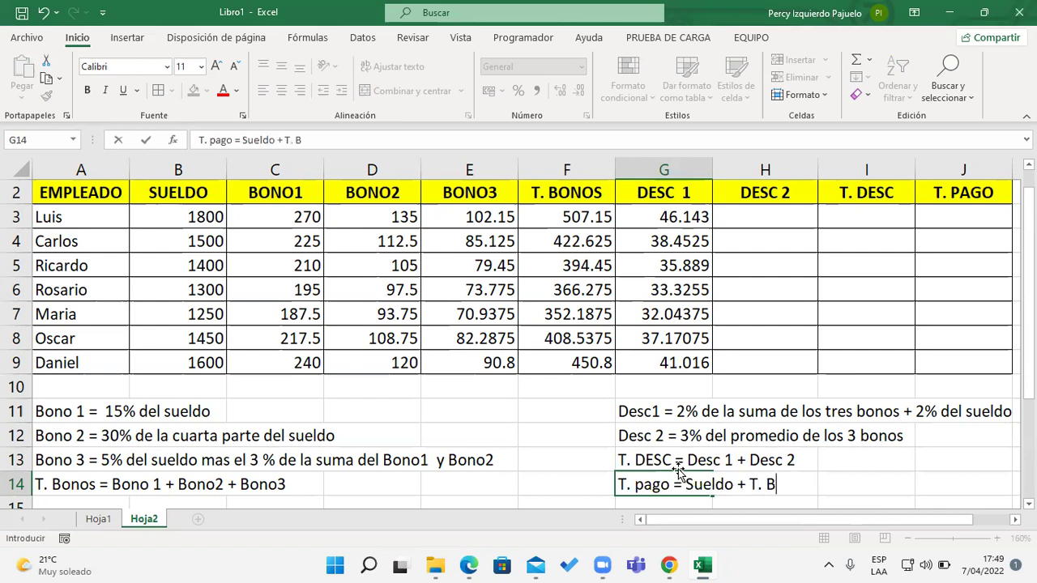
type("onos - T . desc")
key("Return")
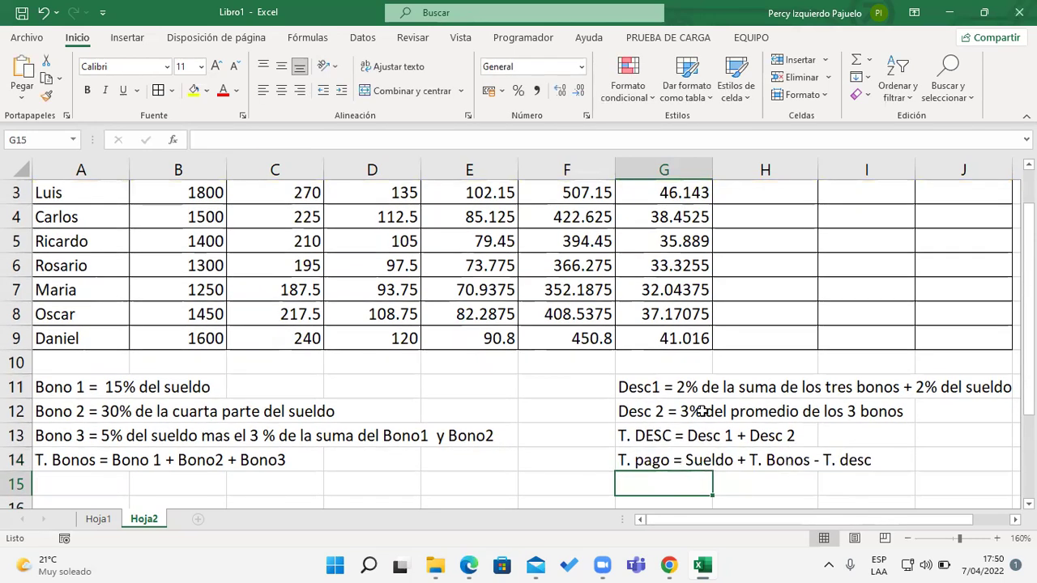
scroll(702, 411, "down", 1)
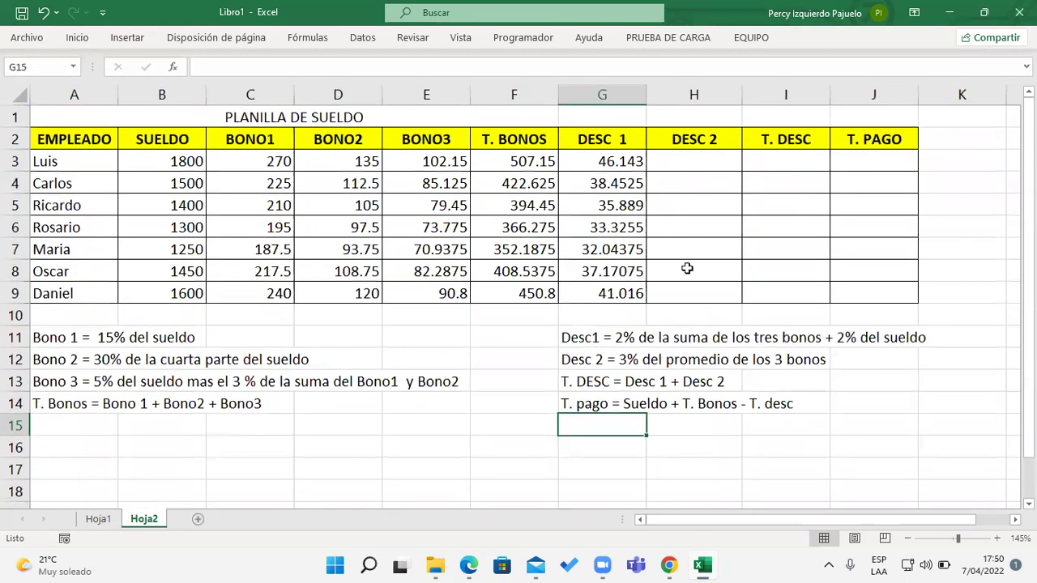
scroll(798, 361, "up", 1)
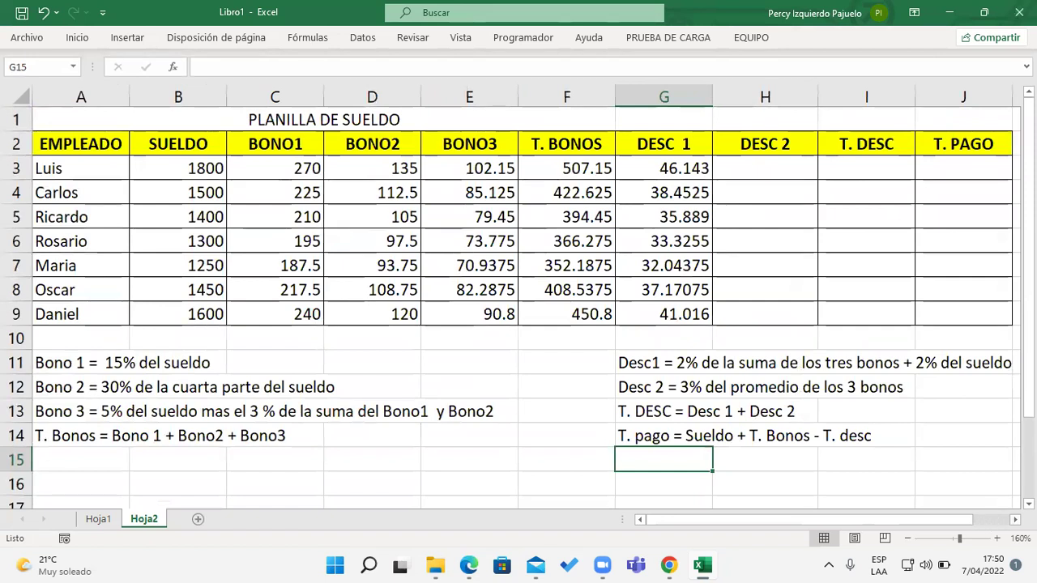
scroll(986, 475, "right", 1)
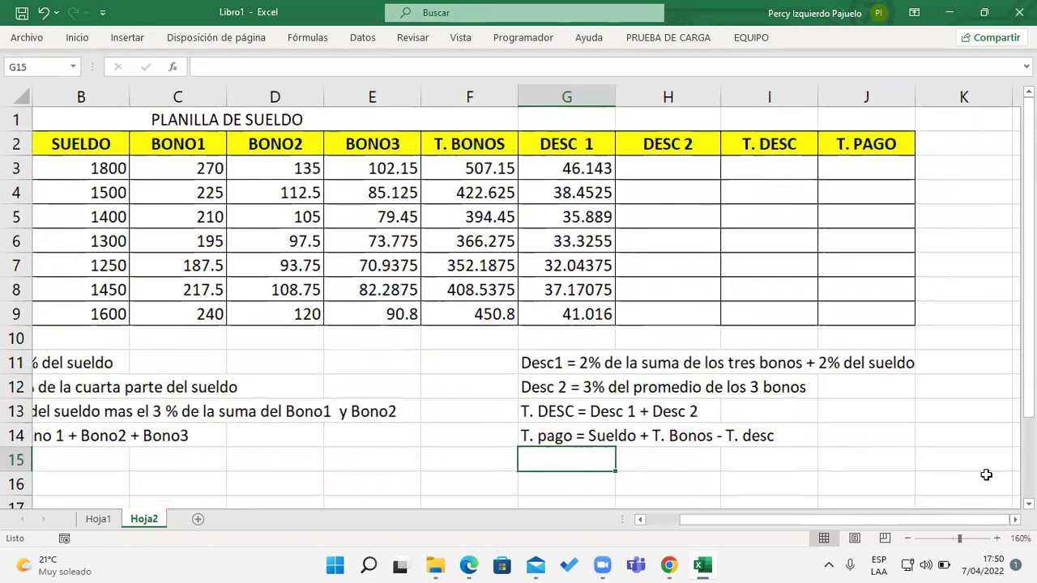
mouse_move(662, 172)
left_mouse_down()
mouse_move(854, 292)
mouse_move(857, 308)
left_mouse_up()
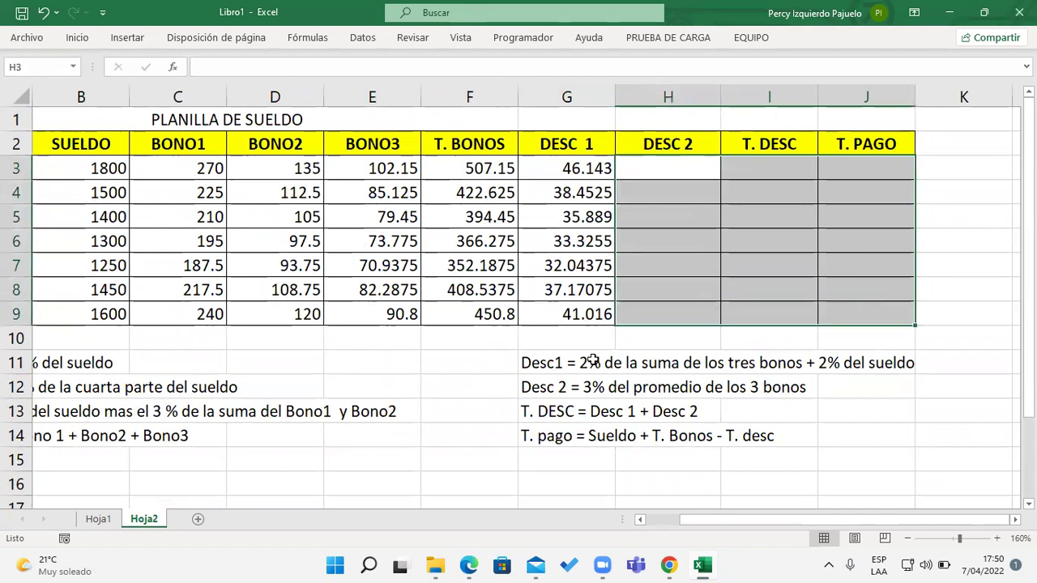
left_click(596, 365)
left_click(835, 451)
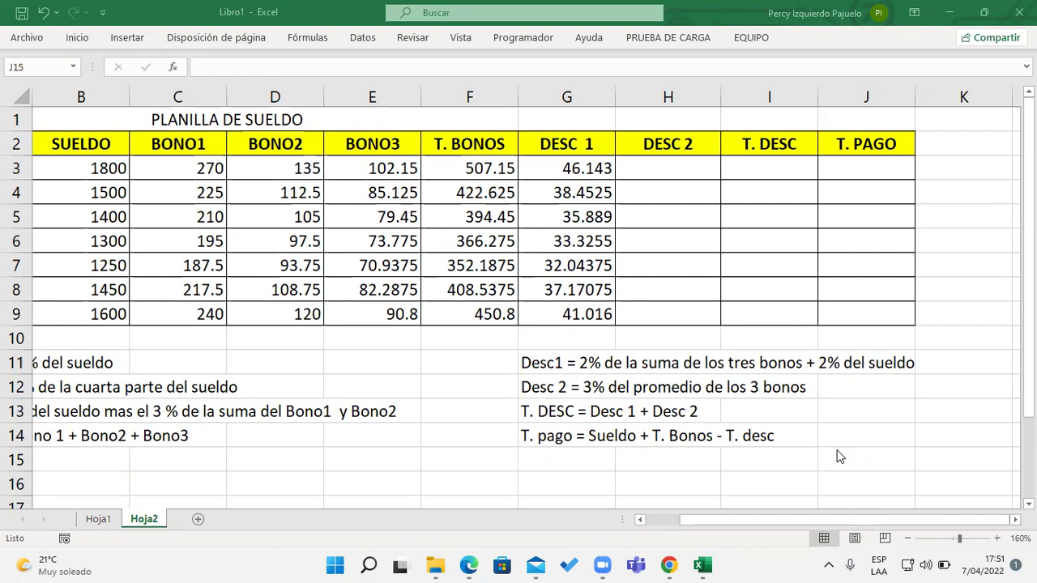
scroll(839, 455, "down", 1, "ctrl")
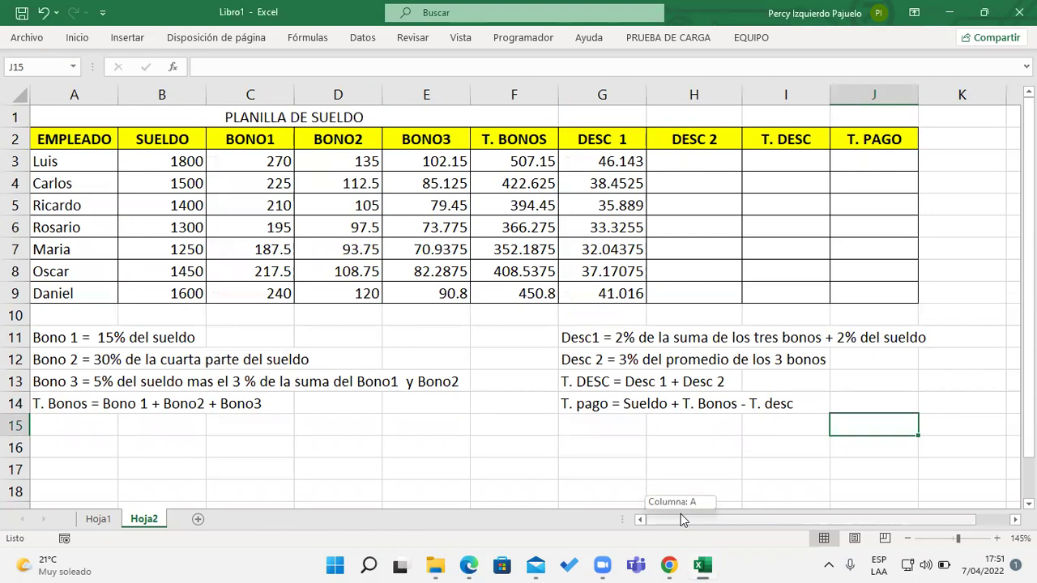
scroll(851, 390, "up", 1, "ctrl")
left_click_drag(957, 522, 931, 519)
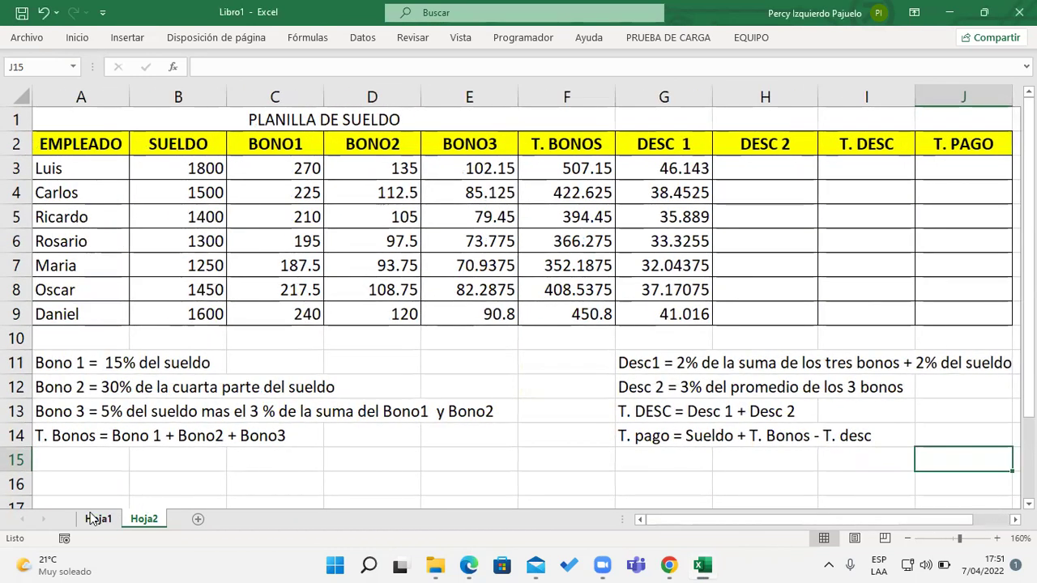
left_click(96, 520)
left_click(839, 460)
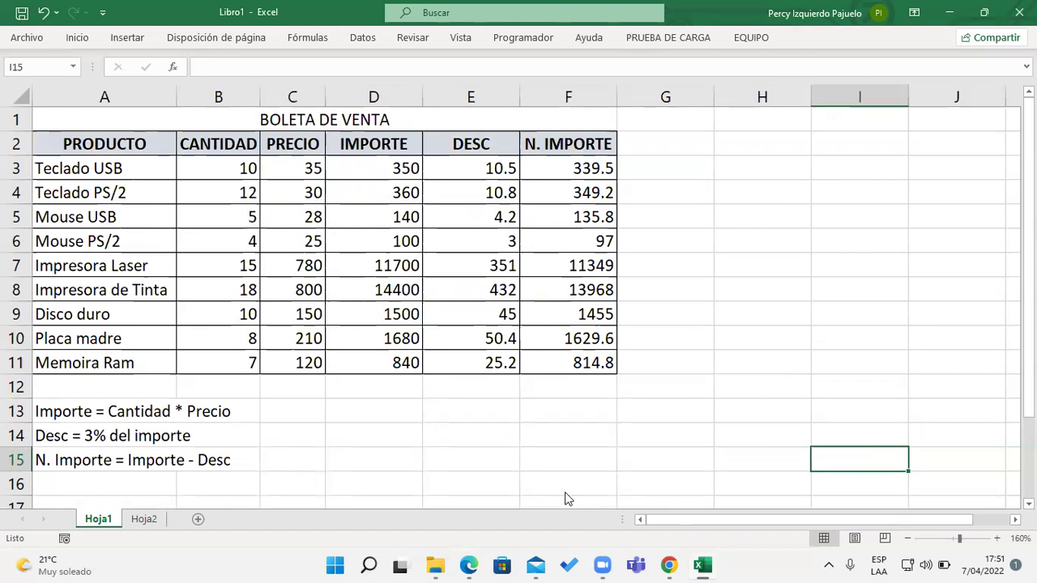
key("ctrl+Page_Down")
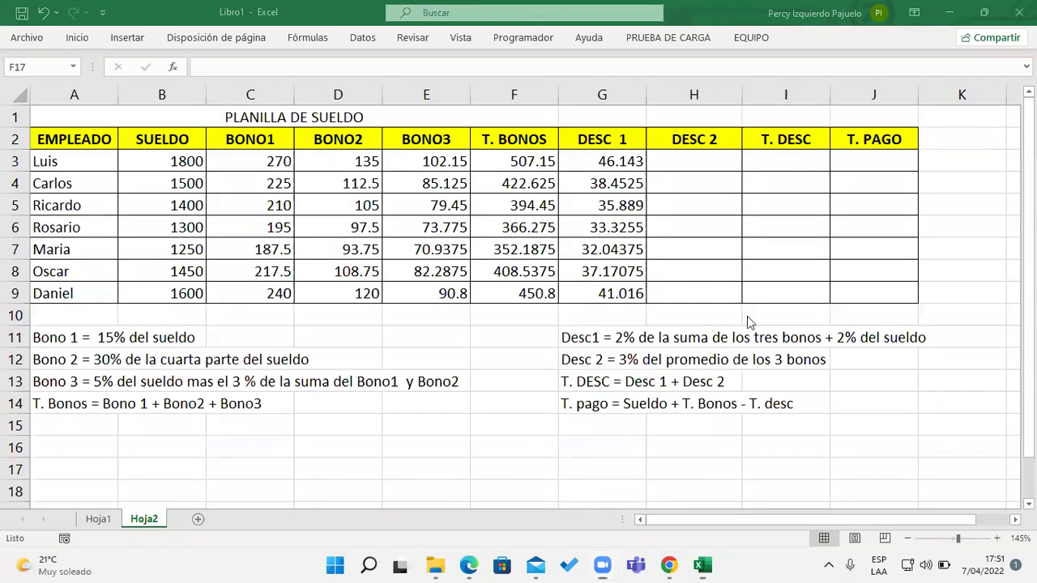